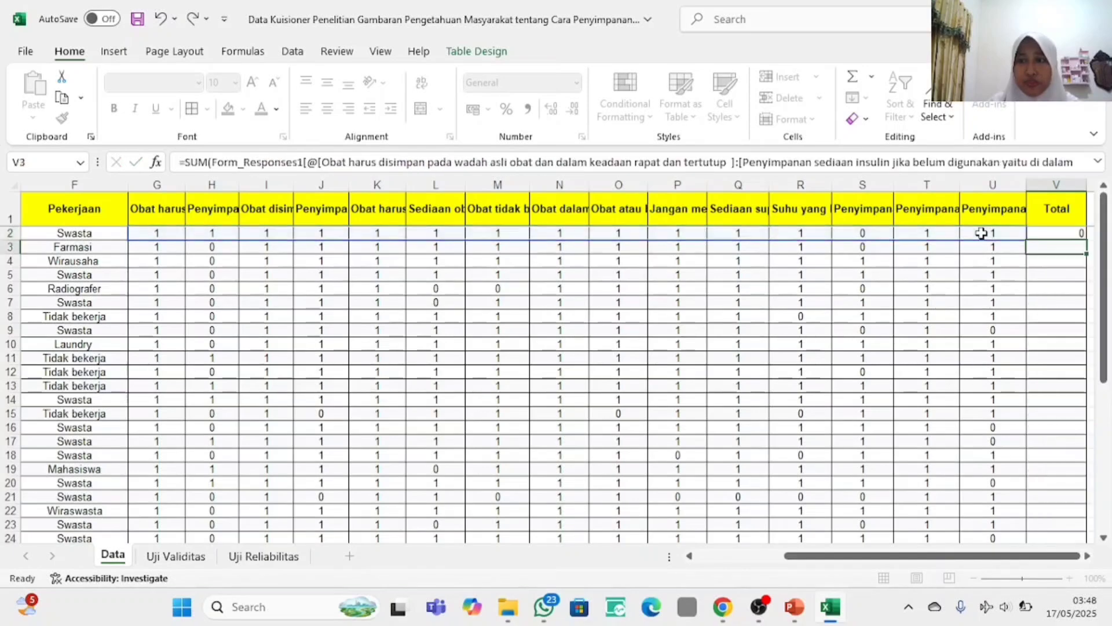
# - Clear the Total column cells V38 to V40 beside the r Hitung, r Tabel and Valid/Tidak Valid rows
pyautogui.click(1079, 232)
pyautogui.moveTo(1104, 240); pyautogui.dragTo(1109, 397)
pyautogui.click(1065, 500)
pyautogui.press('BackSpace')
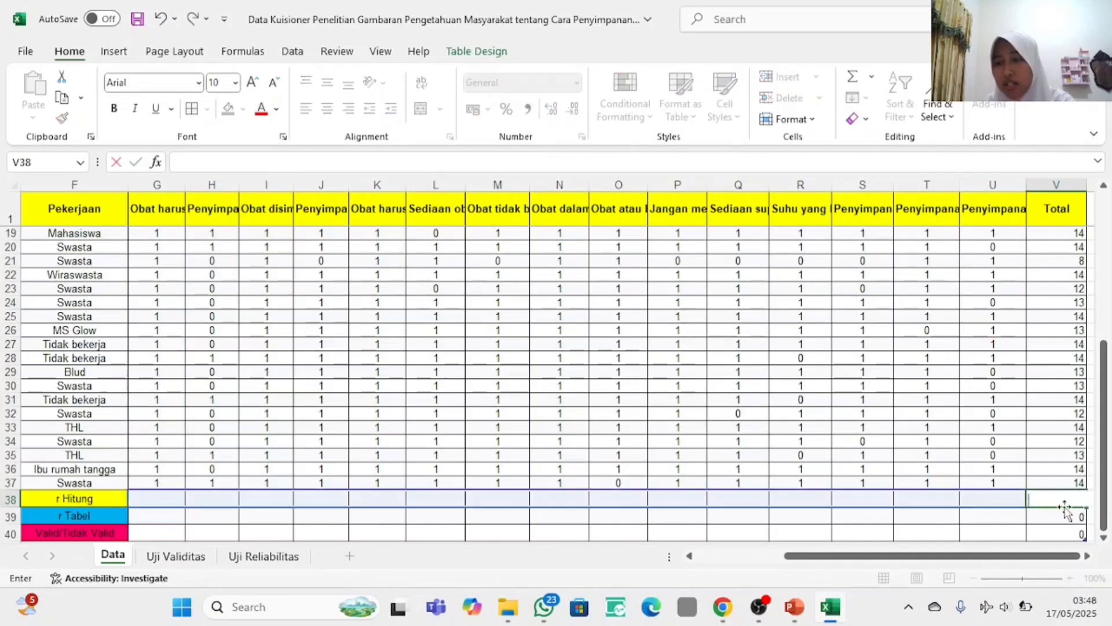
pyautogui.press('Return')
pyautogui.press('BackSpace')
pyautogui.press('Return')
pyautogui.press('BackSpace')
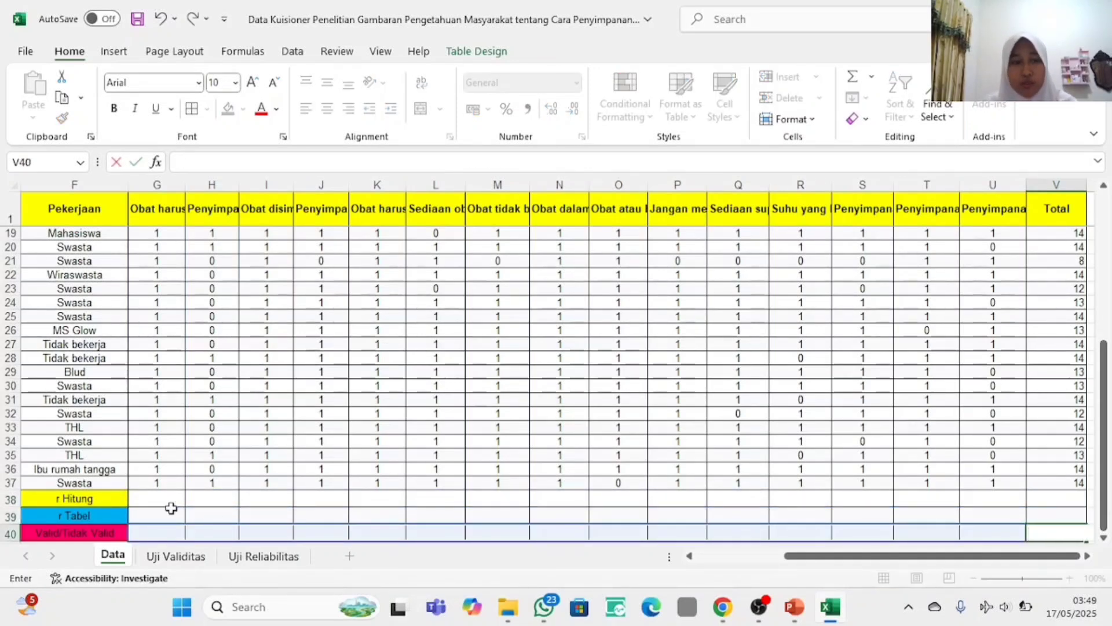
# - Enter 0,329 from the Product Moment table slide in PowerPoint as r Tabel in G39 and fill it across to U39
pyautogui.click(141, 516)
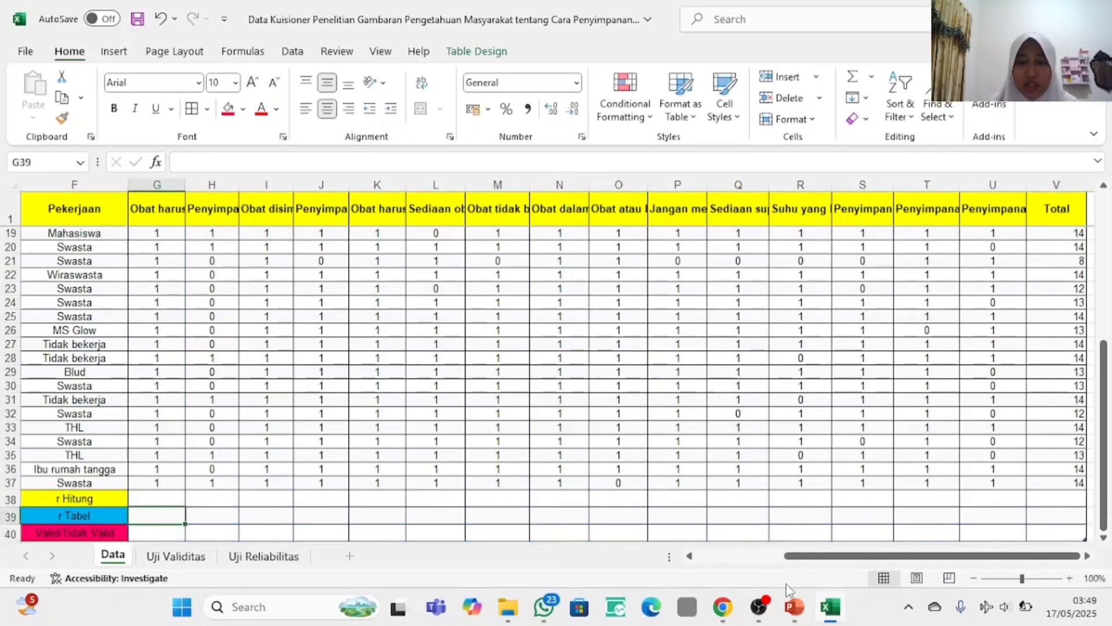
pyautogui.click(794, 607)
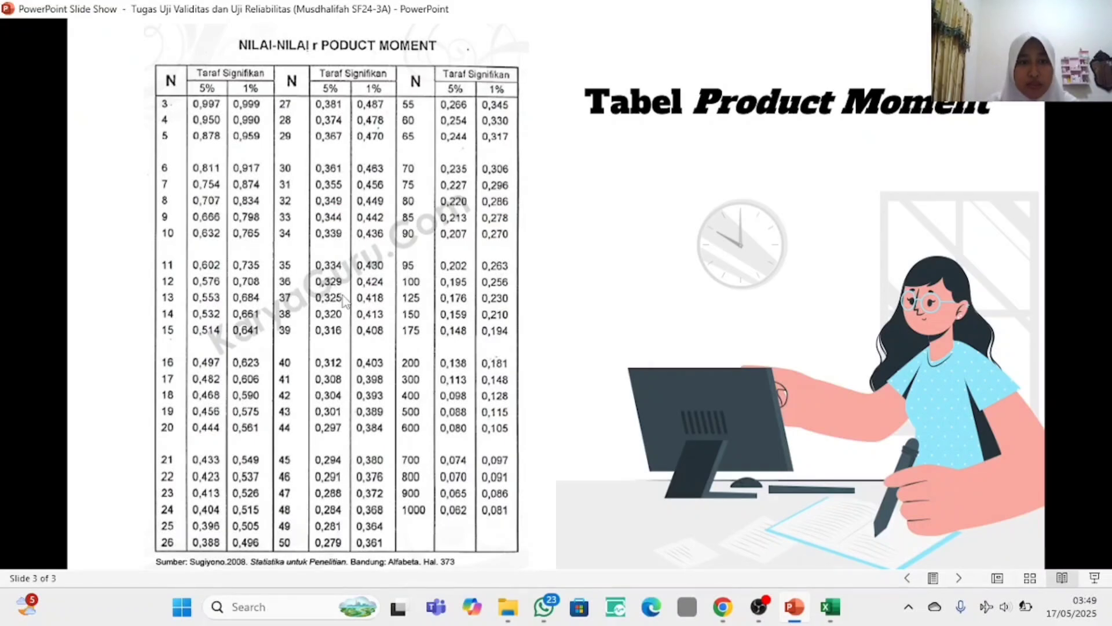
pyautogui.click(833, 614)
pyautogui.write('0')
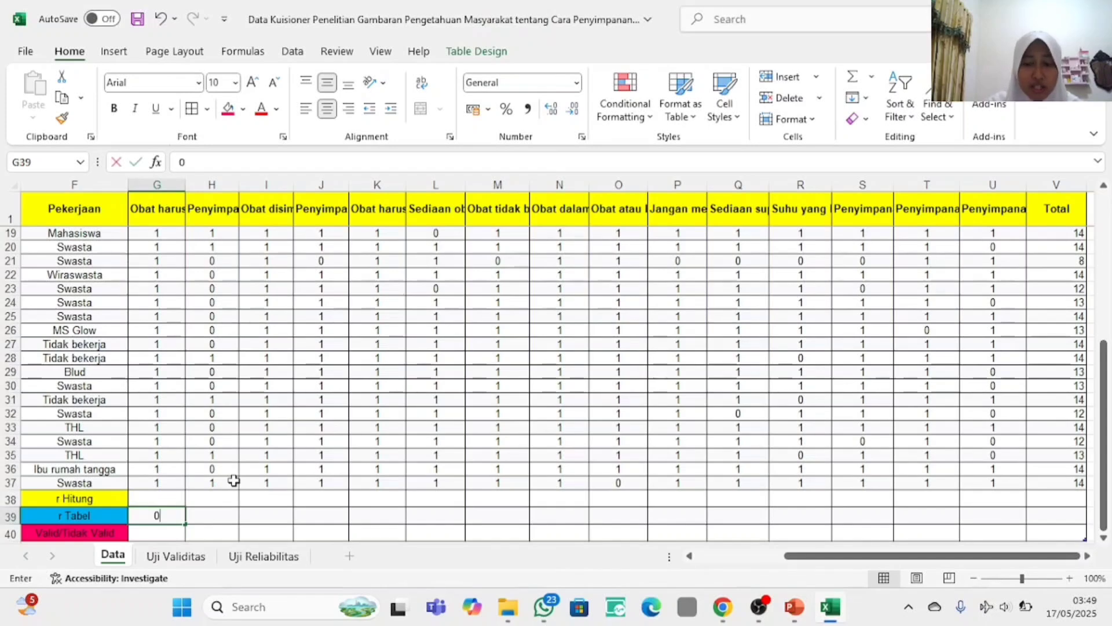
pyautogui.write(',329')
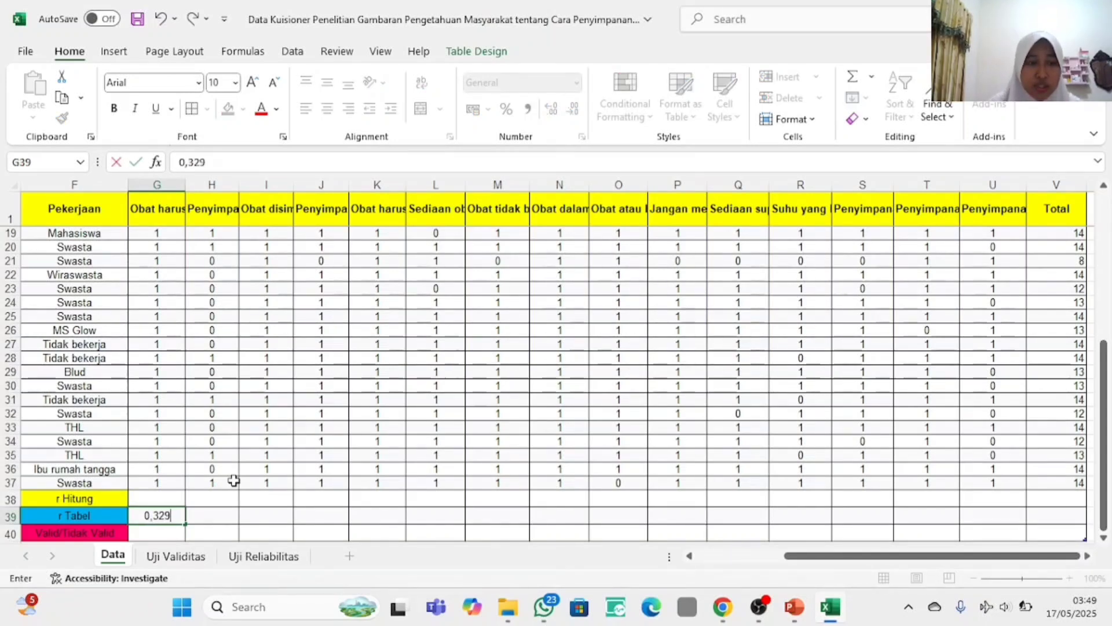
pyautogui.click(194, 520)
pyautogui.click(152, 514)
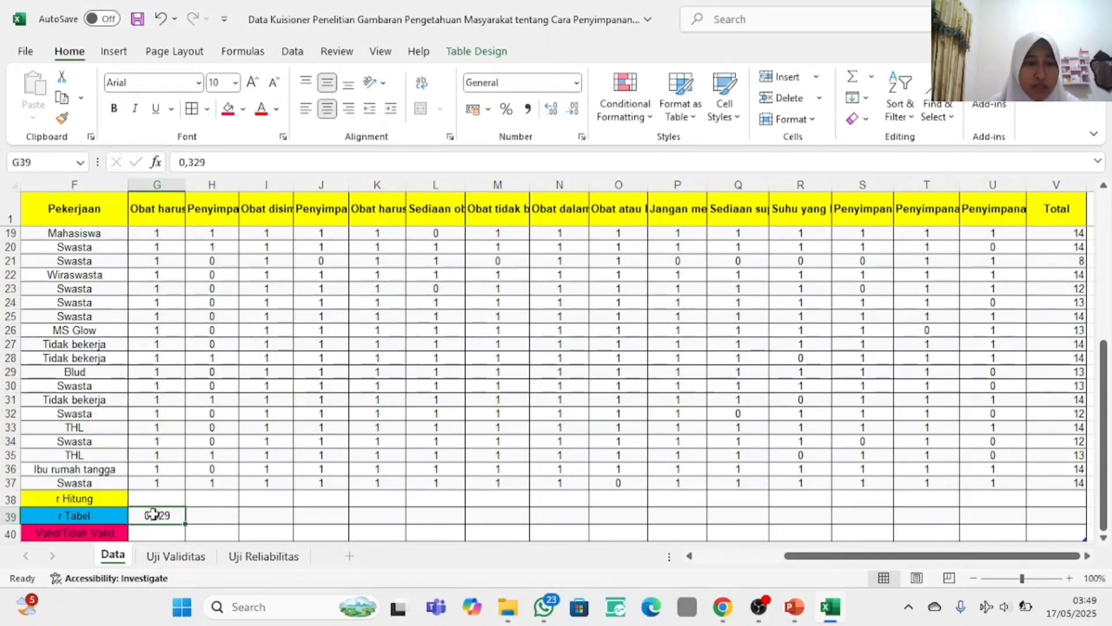
pyautogui.moveTo(186, 524); pyautogui.dragTo(1033, 521)
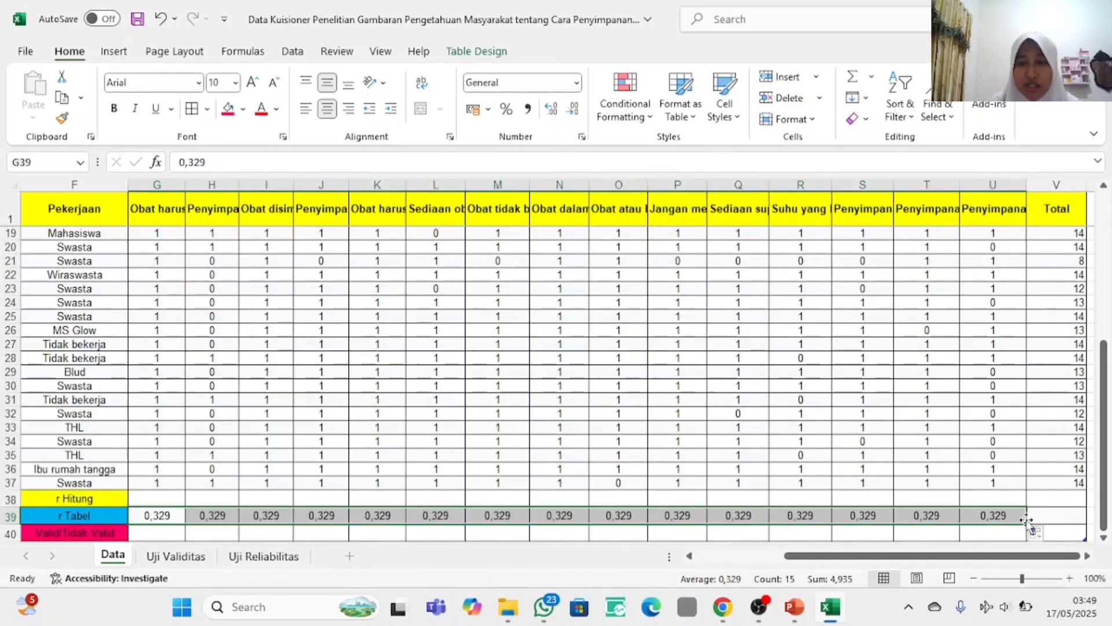
# - Enter =CORREL(G2:G37;$V$2:$V$37) in the r Hitung cell G38 and fill it across to U38
pyautogui.click(157, 501)
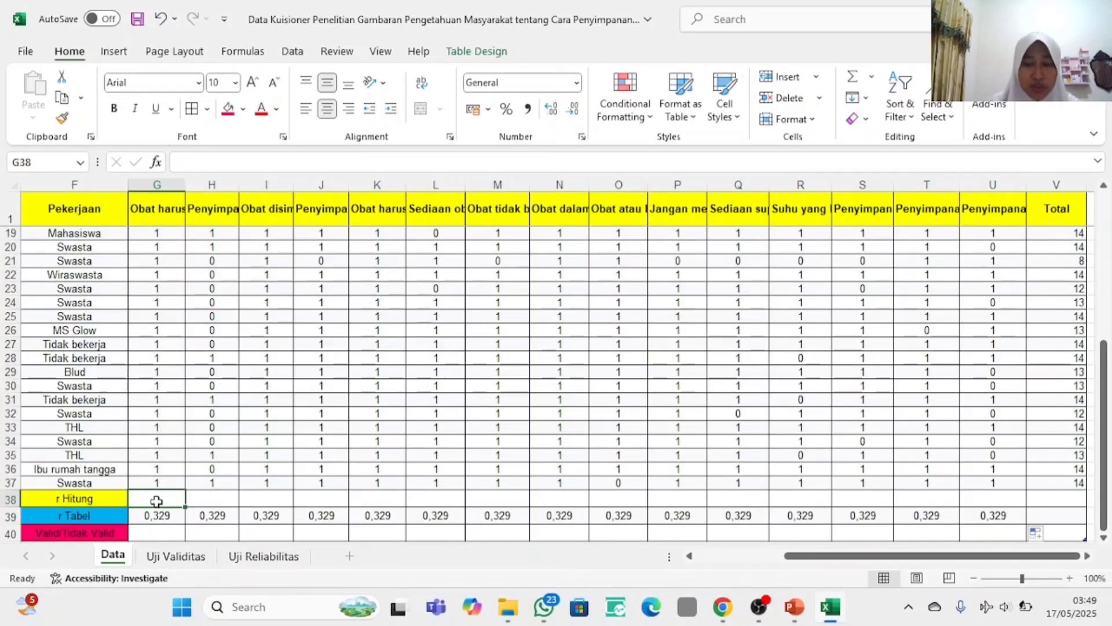
pyautogui.write('=')
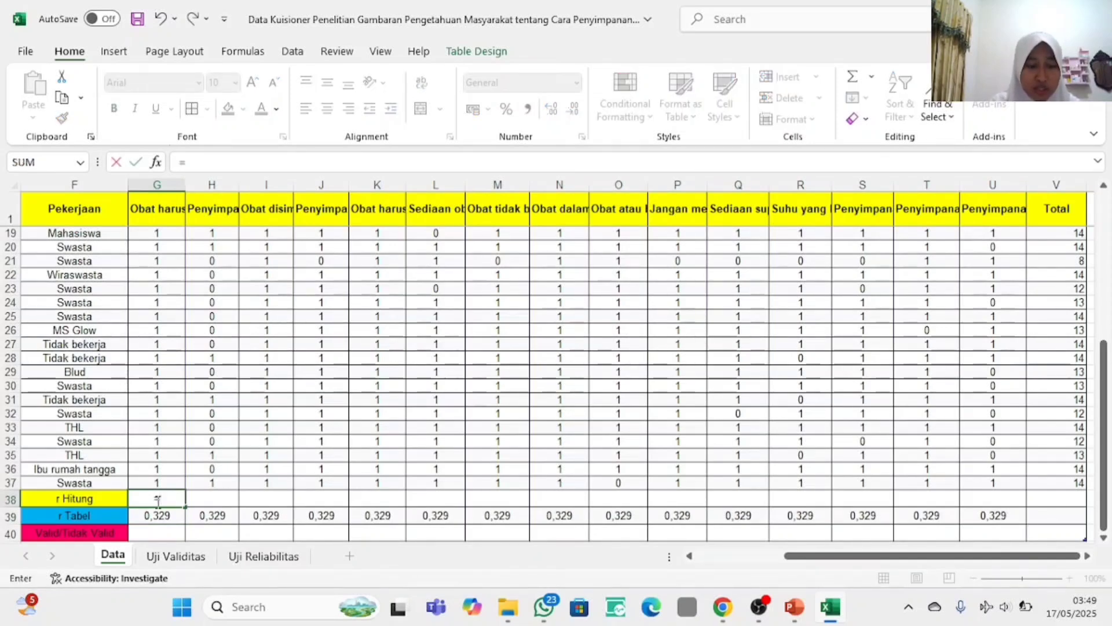
pyautogui.write('CORREL')
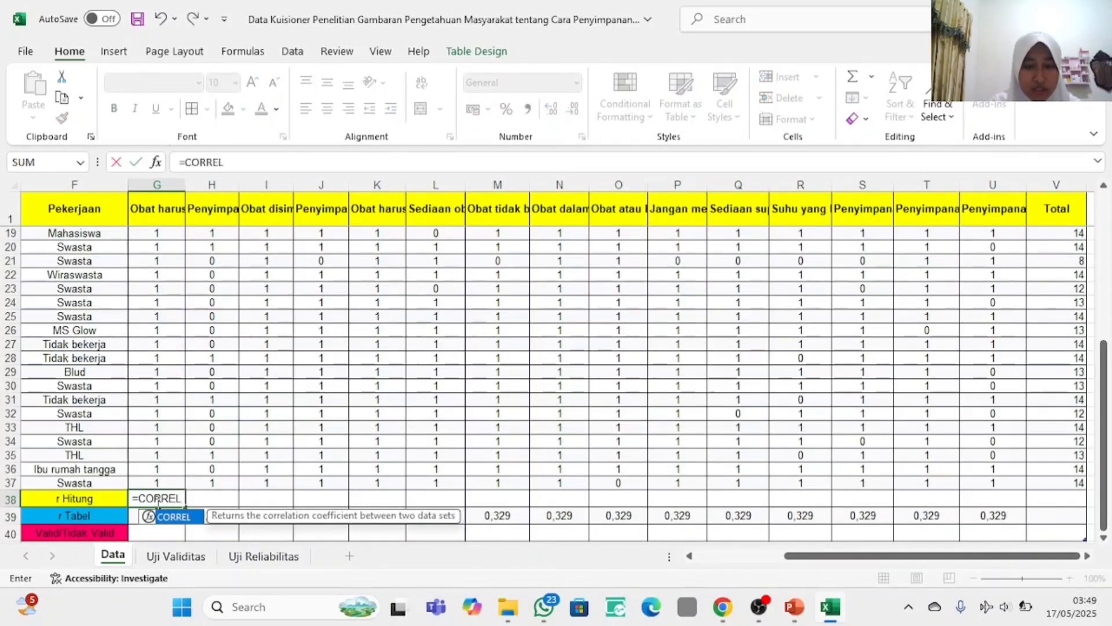
pyautogui.write('(')
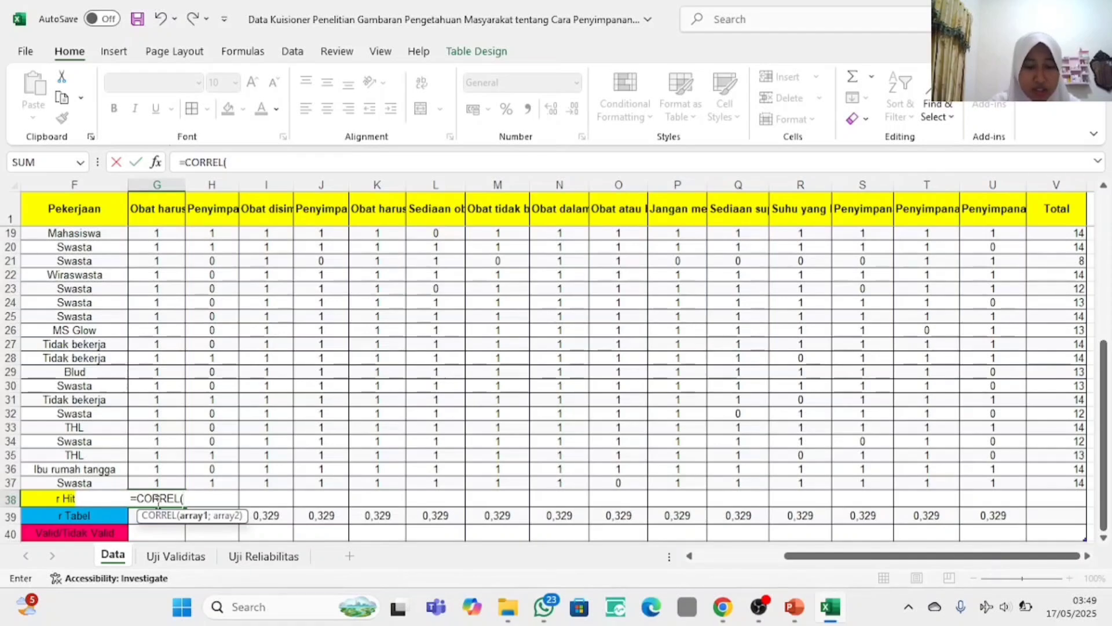
pyautogui.write('G2')
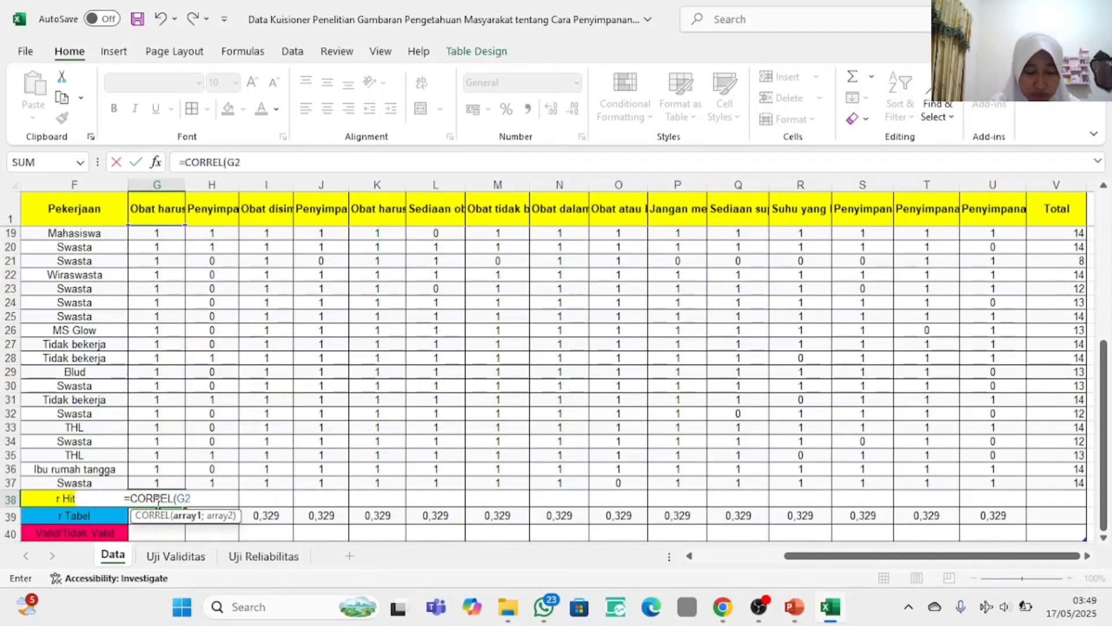
pyautogui.write(':G37')
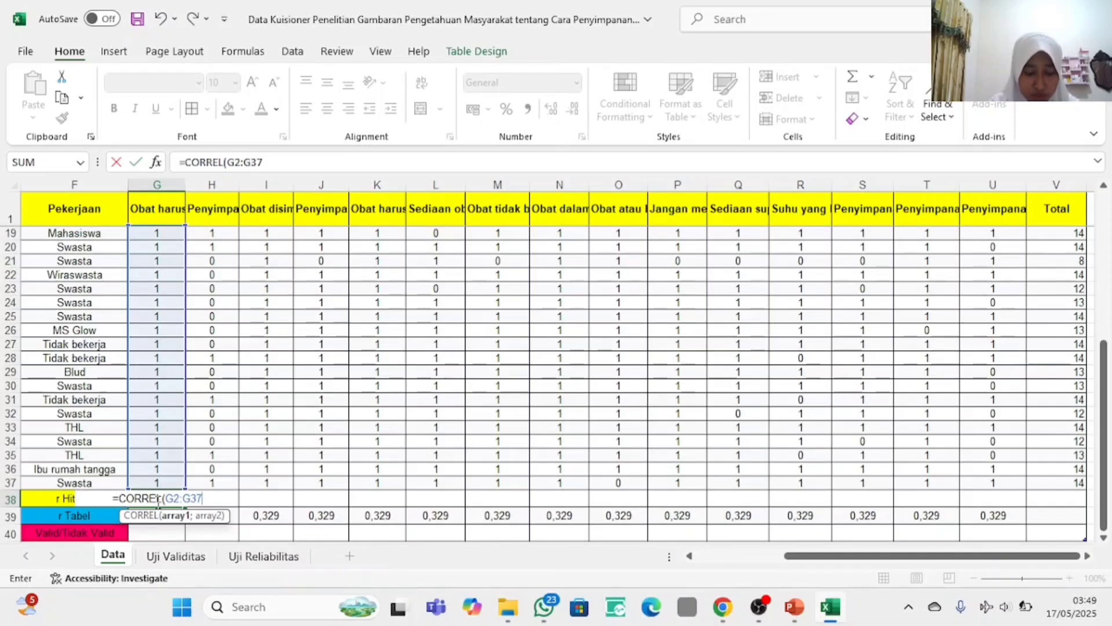
pyautogui.write(';')
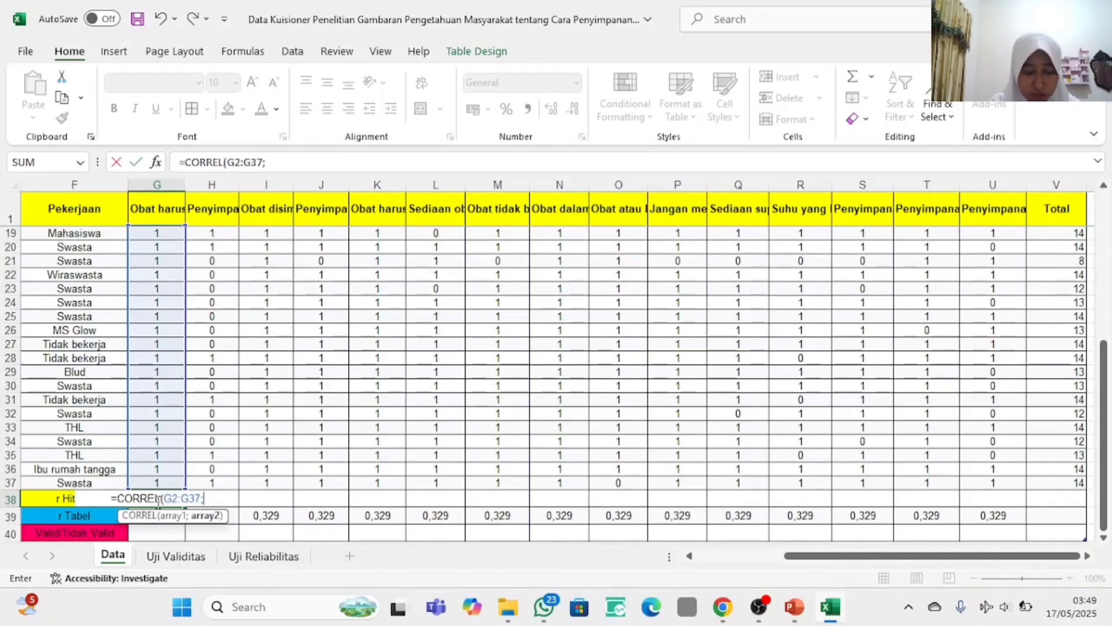
pyautogui.write('$')
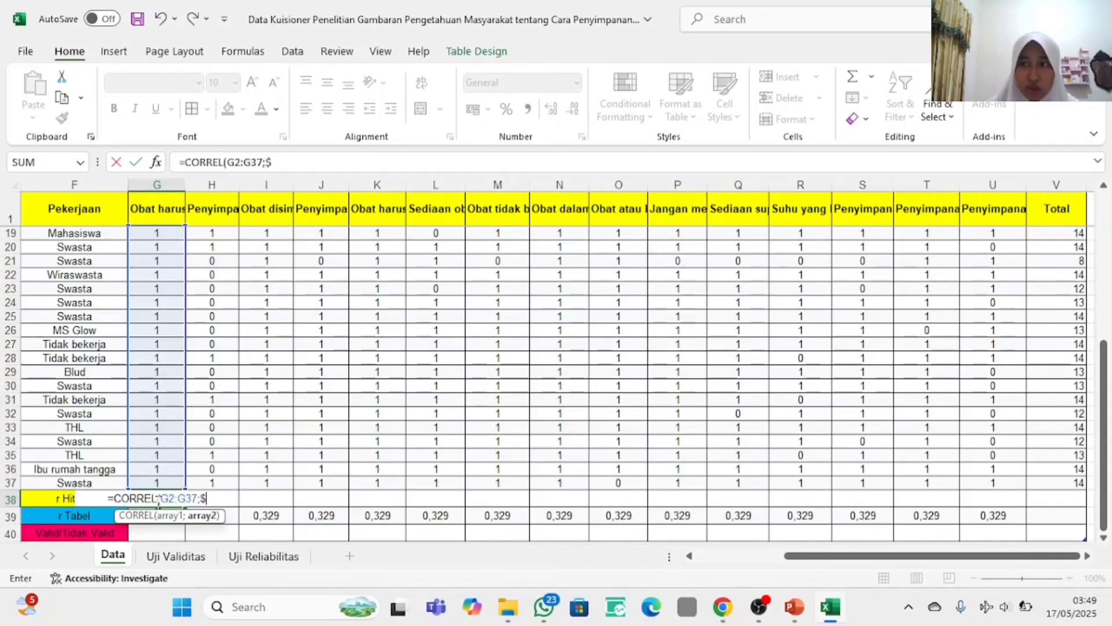
pyautogui.write('V')
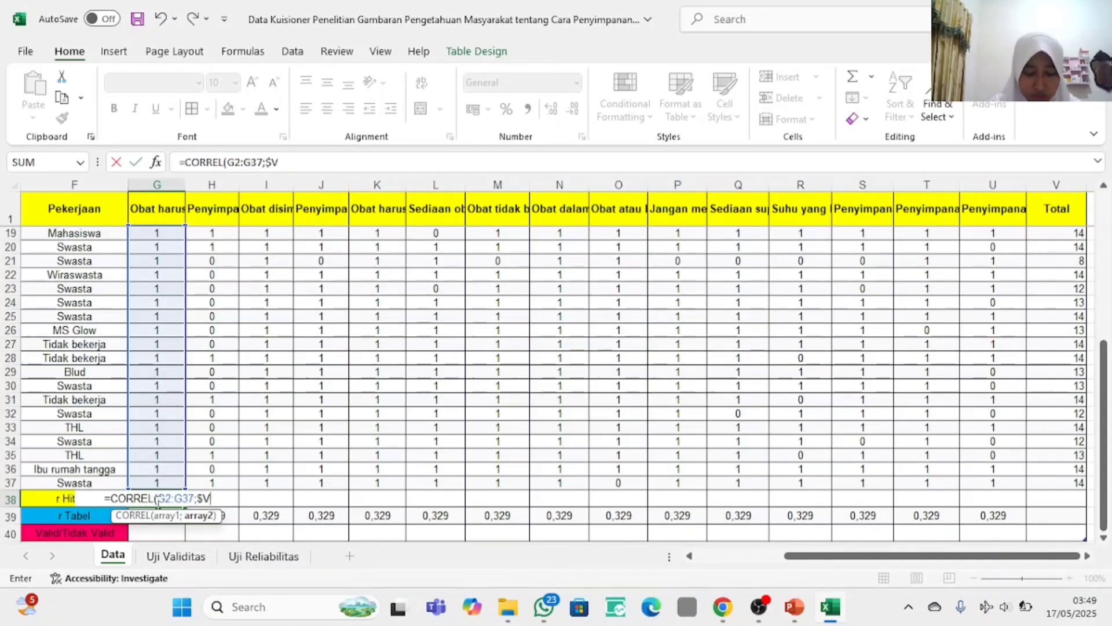
pyautogui.write('$')
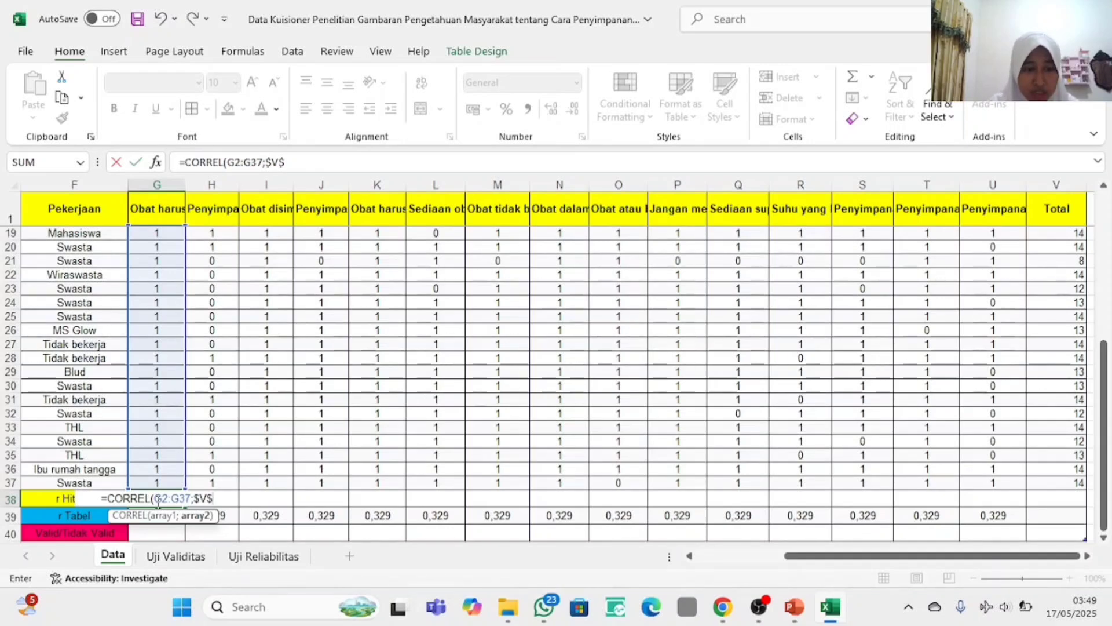
pyautogui.write('2:')
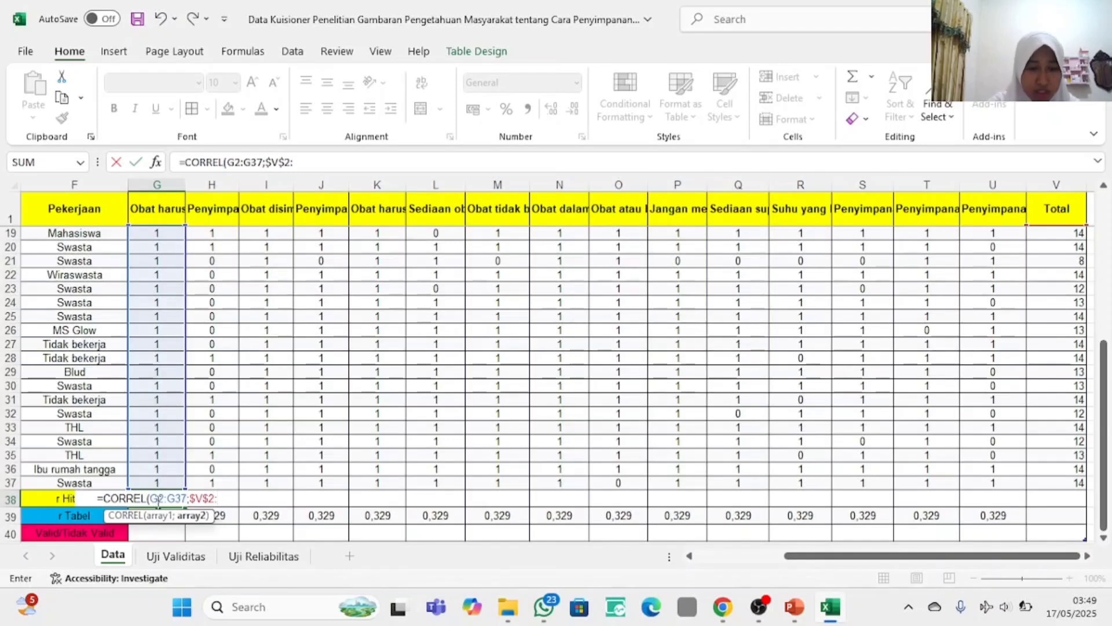
pyautogui.write('$')
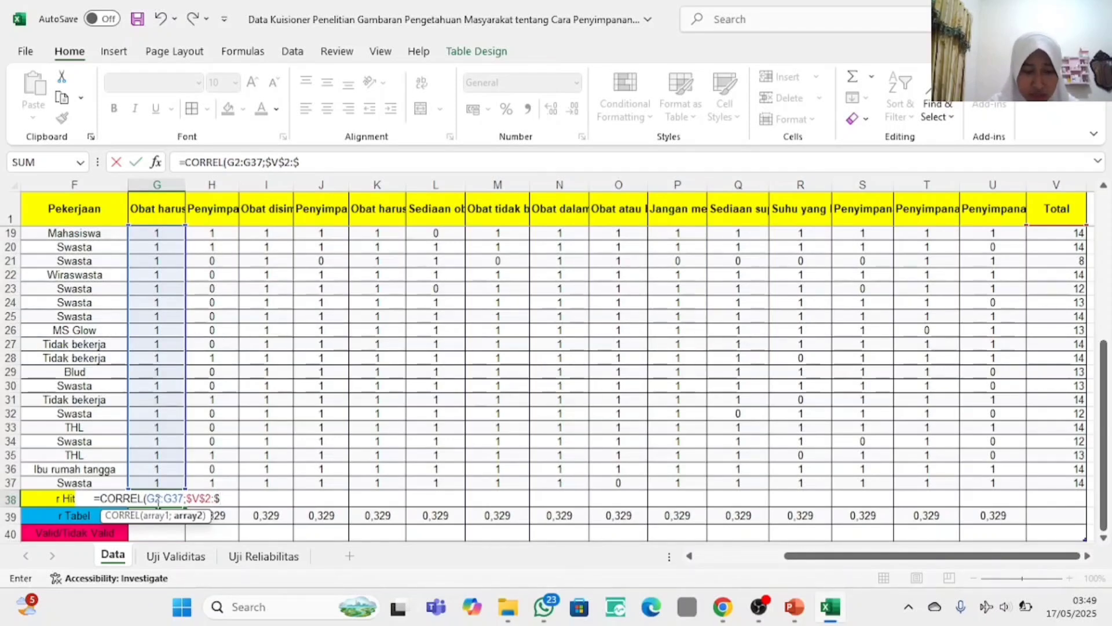
pyautogui.write('V')
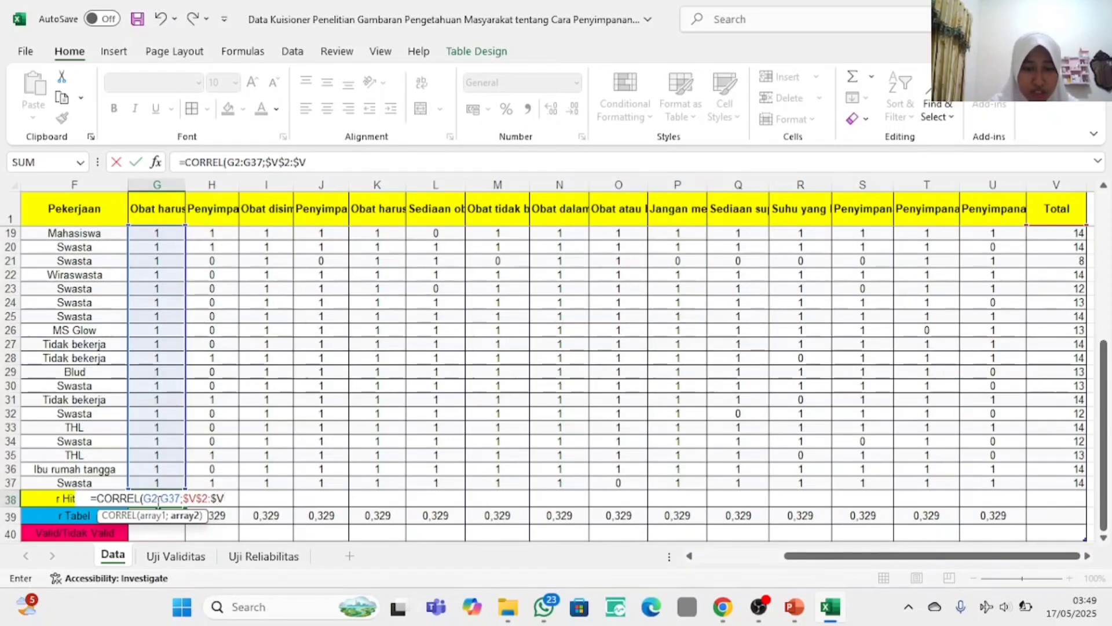
pyautogui.write('$')
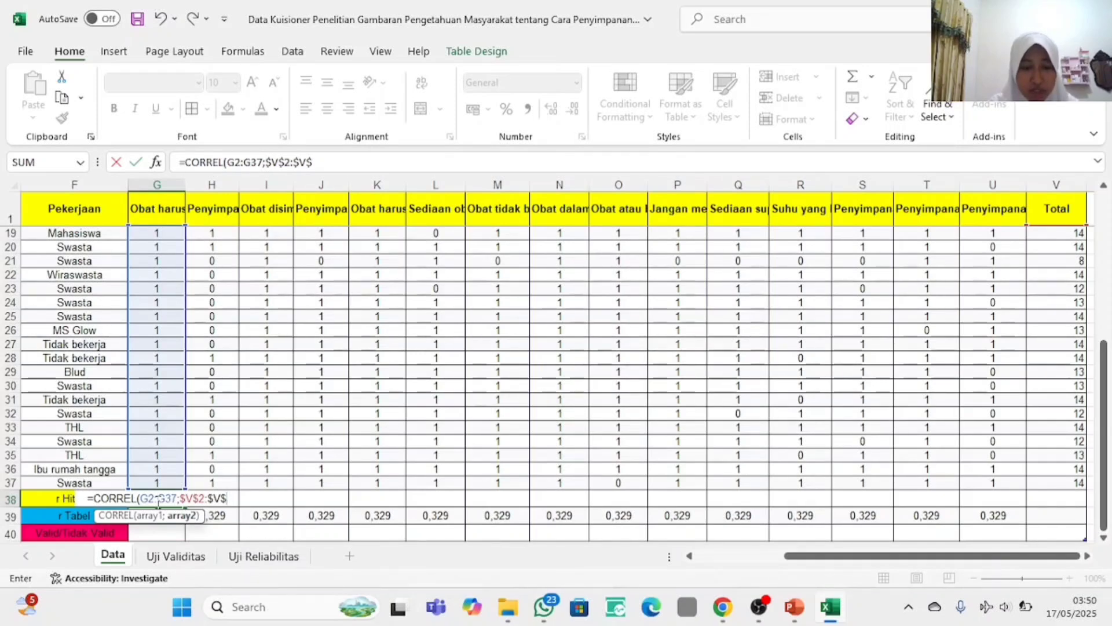
pyautogui.write('37')
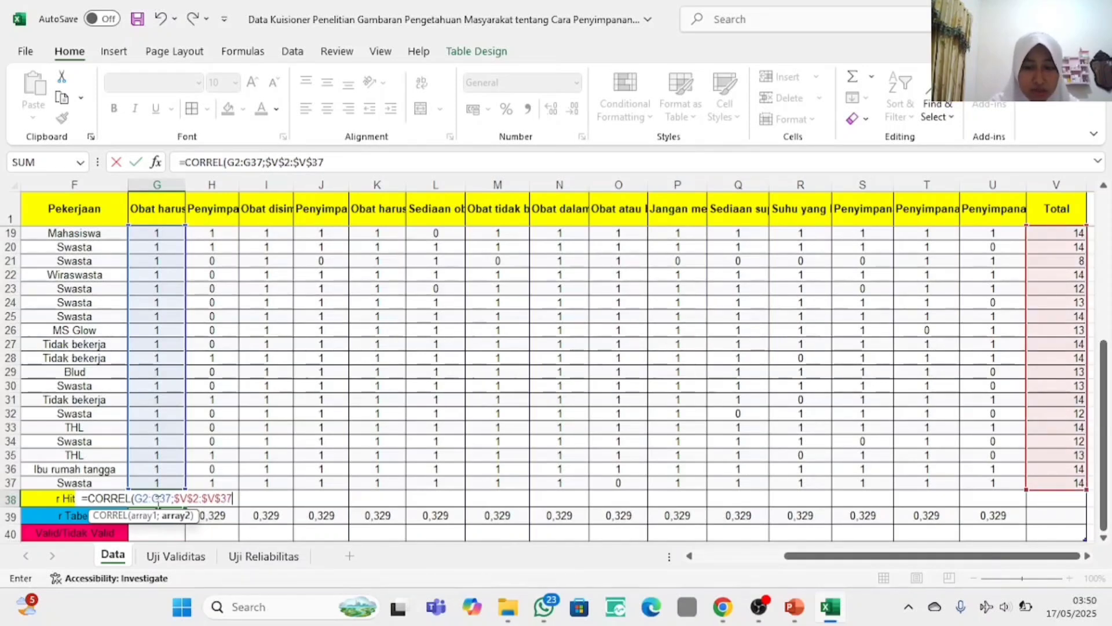
pyautogui.write(')')
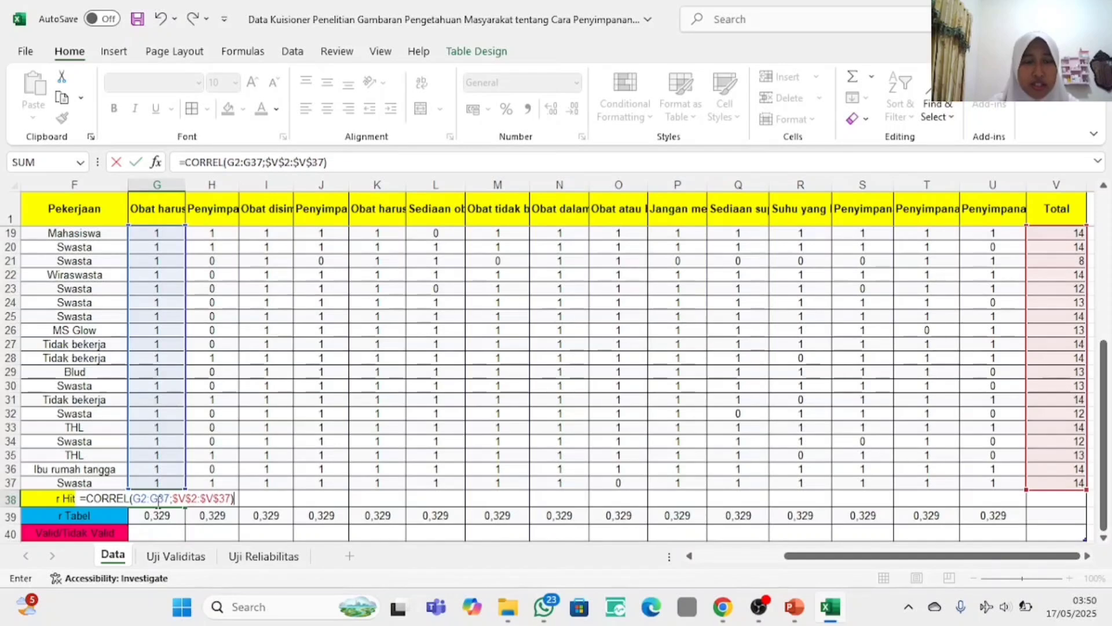
pyautogui.press('Return')
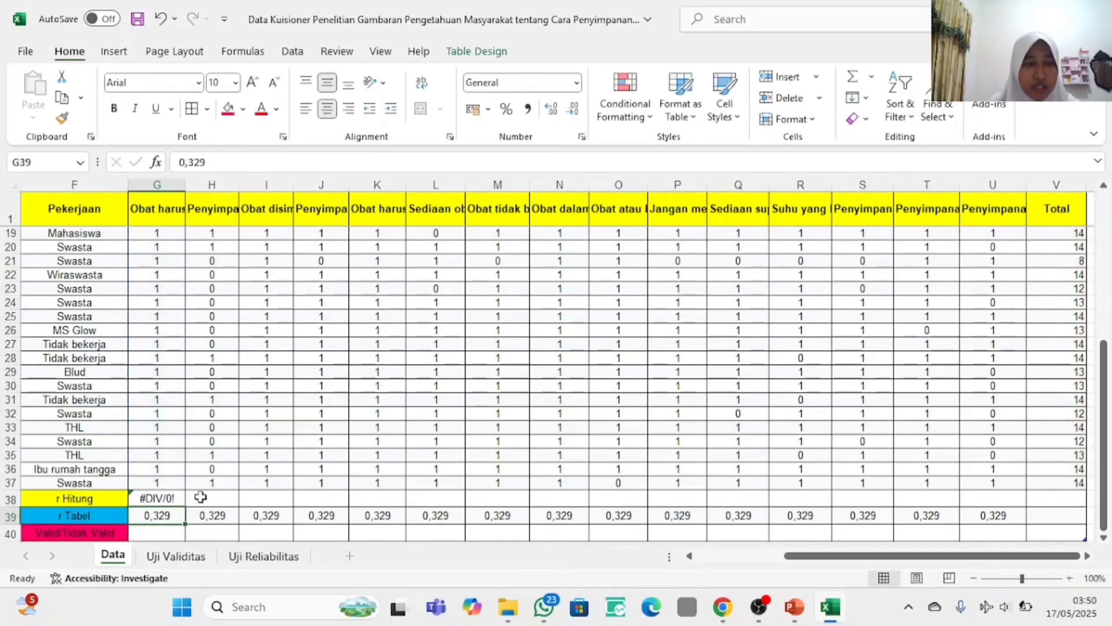
pyautogui.click(158, 499)
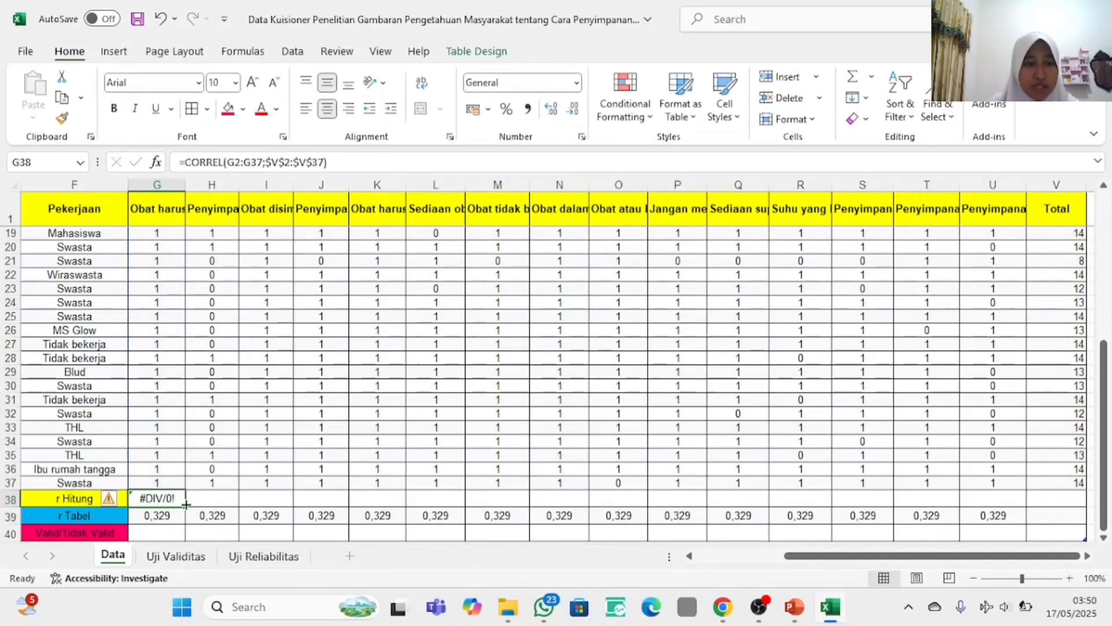
pyautogui.moveTo(186, 508); pyautogui.dragTo(1011, 500)
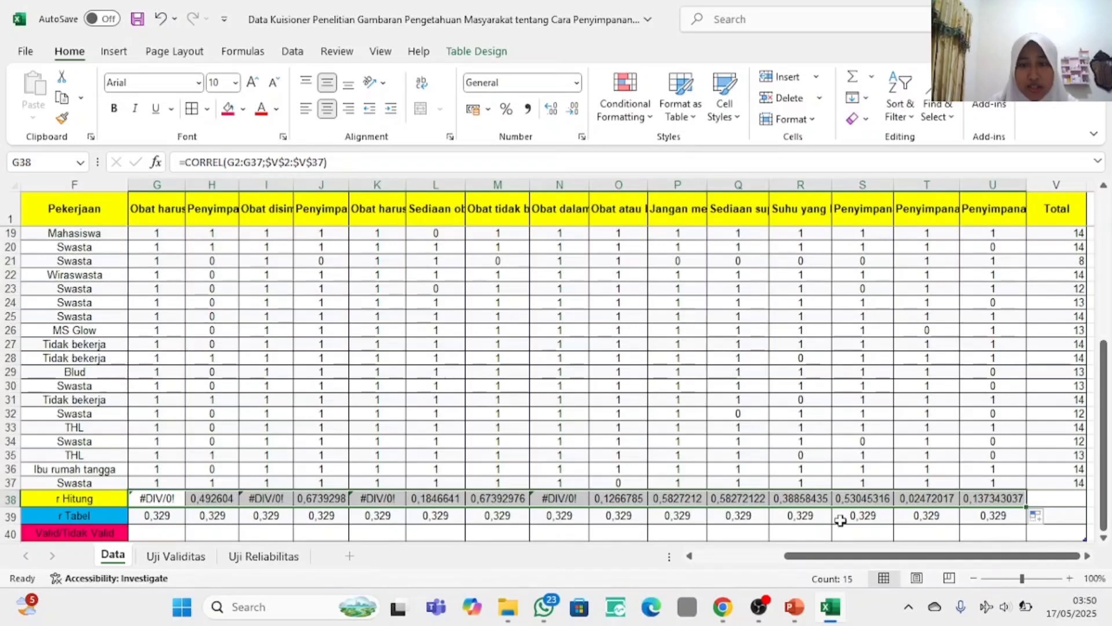
# - Enter =IF(G38>G39;"V";"T") in the Valid/Tidak Valid cell G40 and fill it across to U40
pyautogui.click(157, 532)
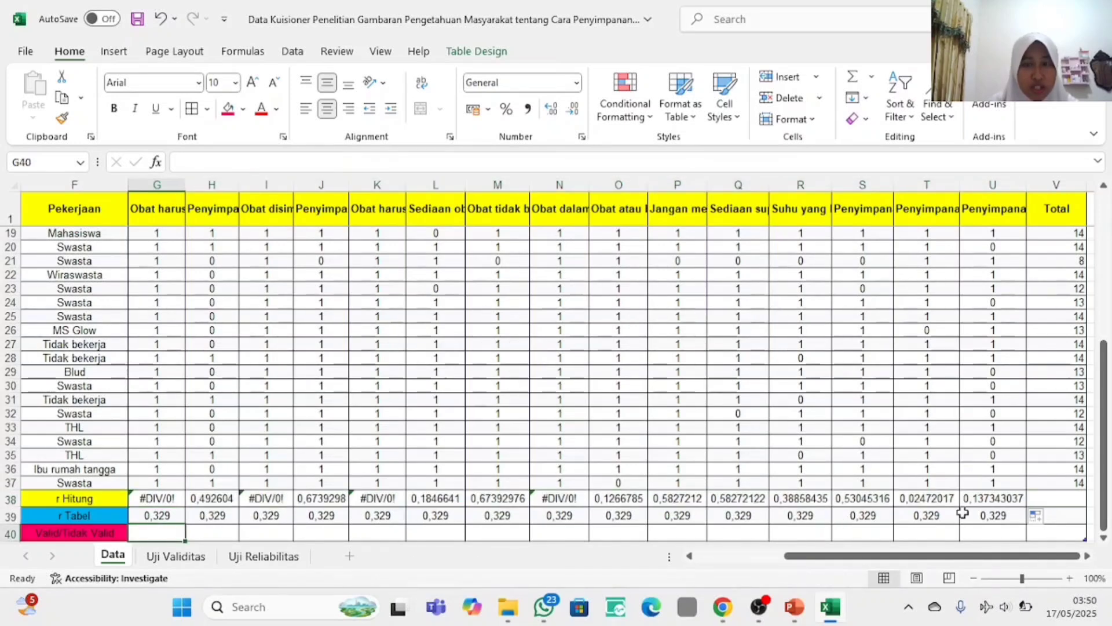
pyautogui.moveTo(1107, 463); pyautogui.dragTo(1106, 463)
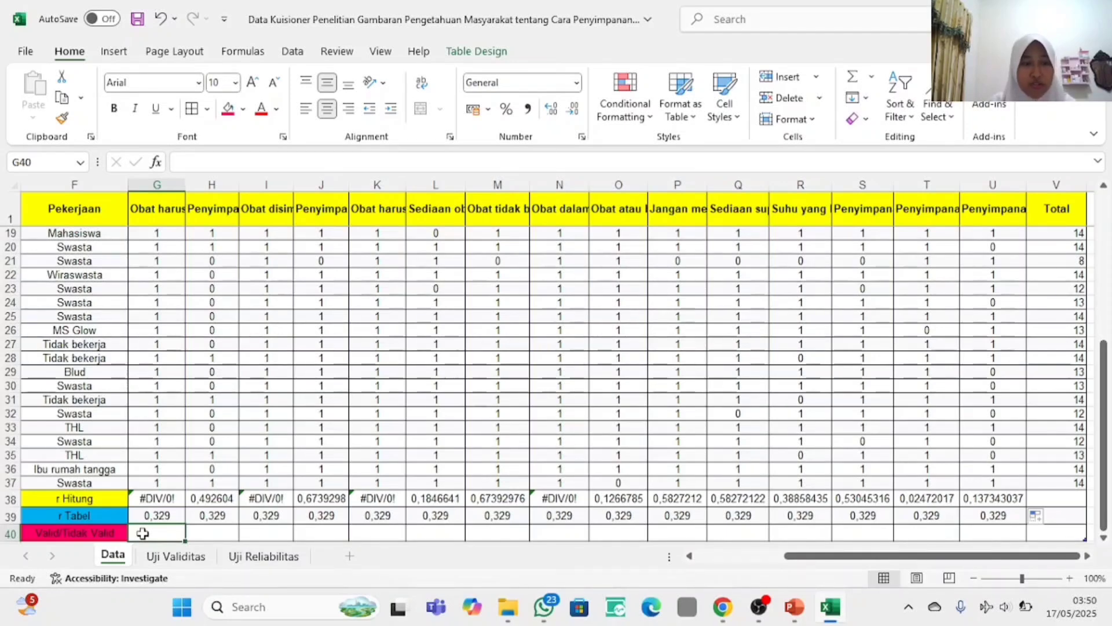
pyautogui.write('=')
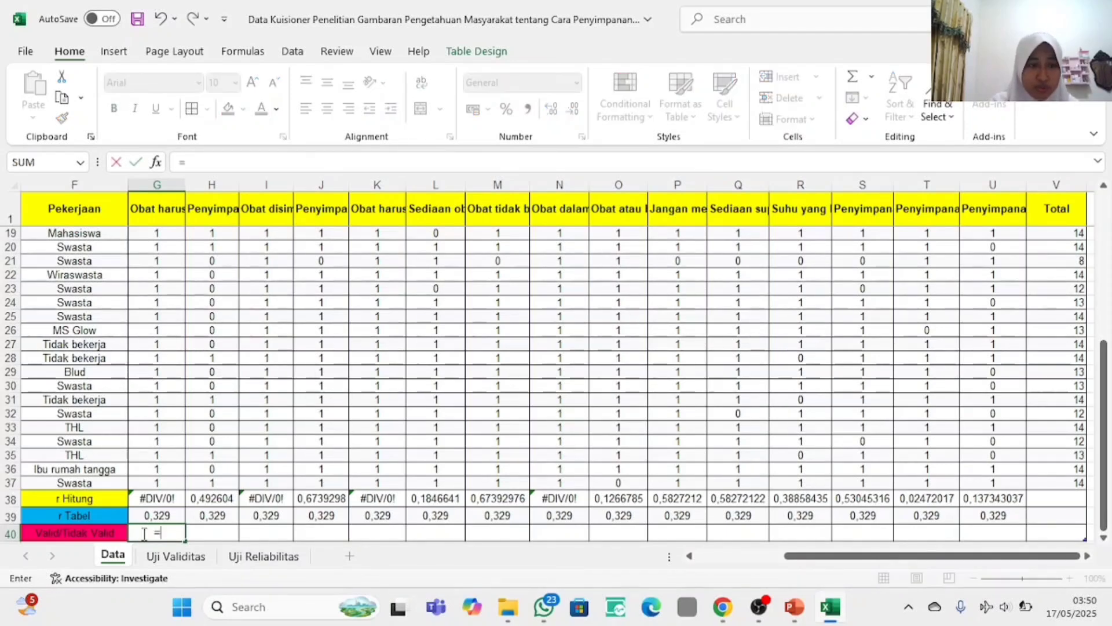
pyautogui.write('I')
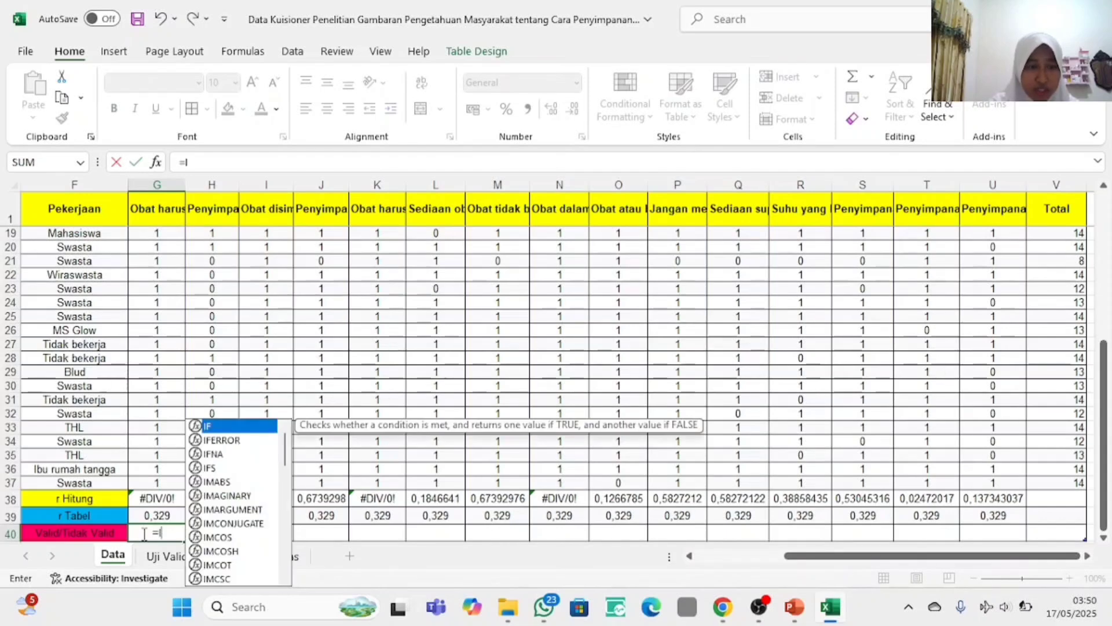
pyautogui.write('F(')
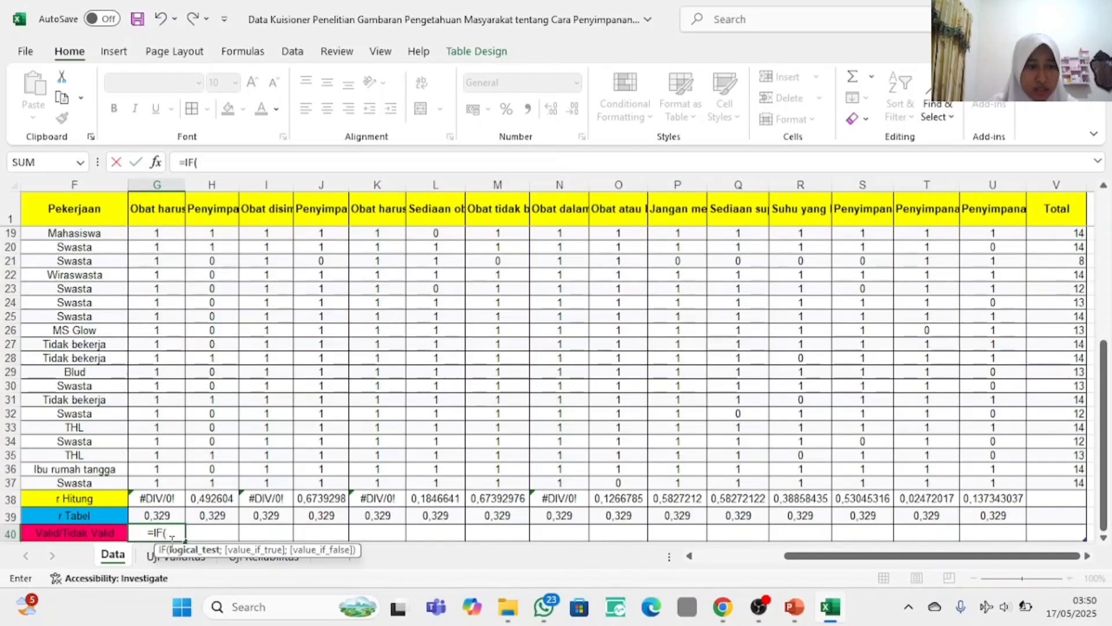
pyautogui.write('G')
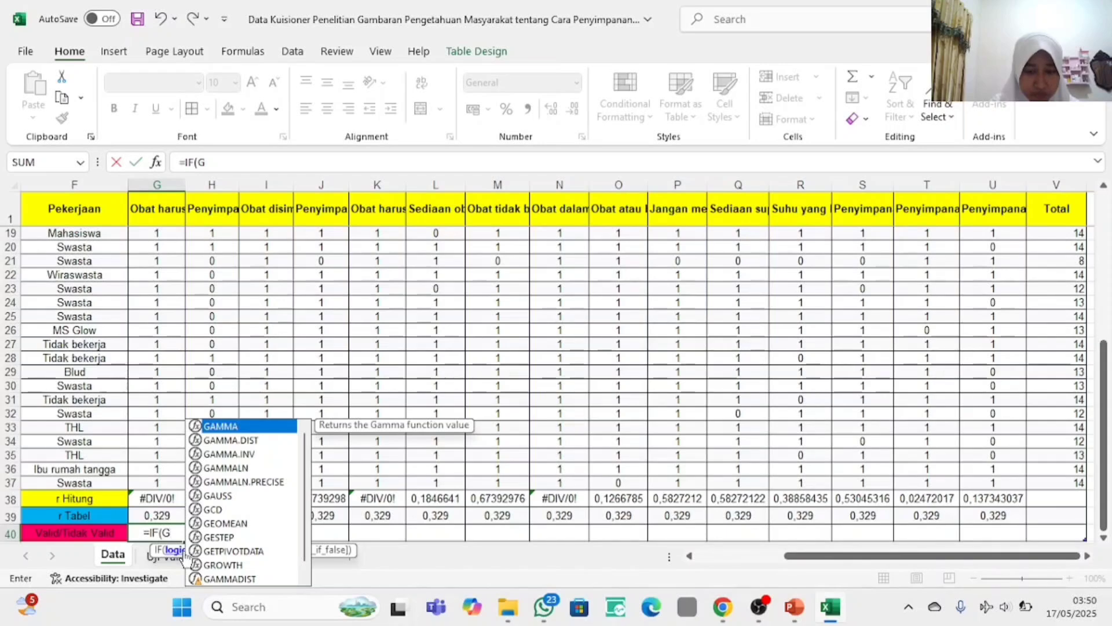
pyautogui.write('38')
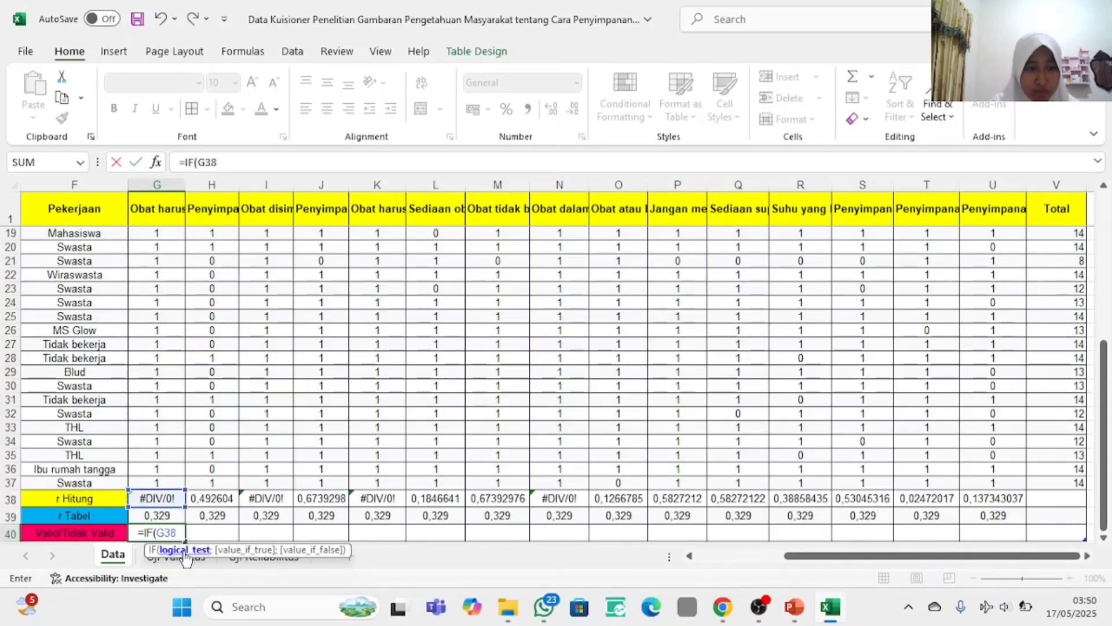
pyautogui.write('>')
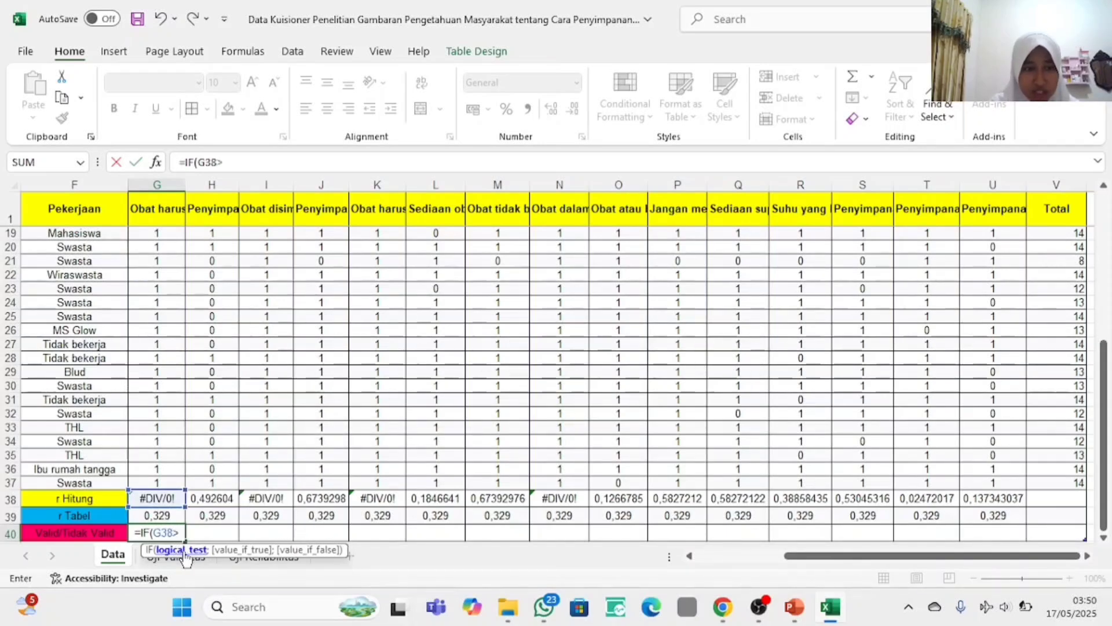
pyautogui.write('G3')
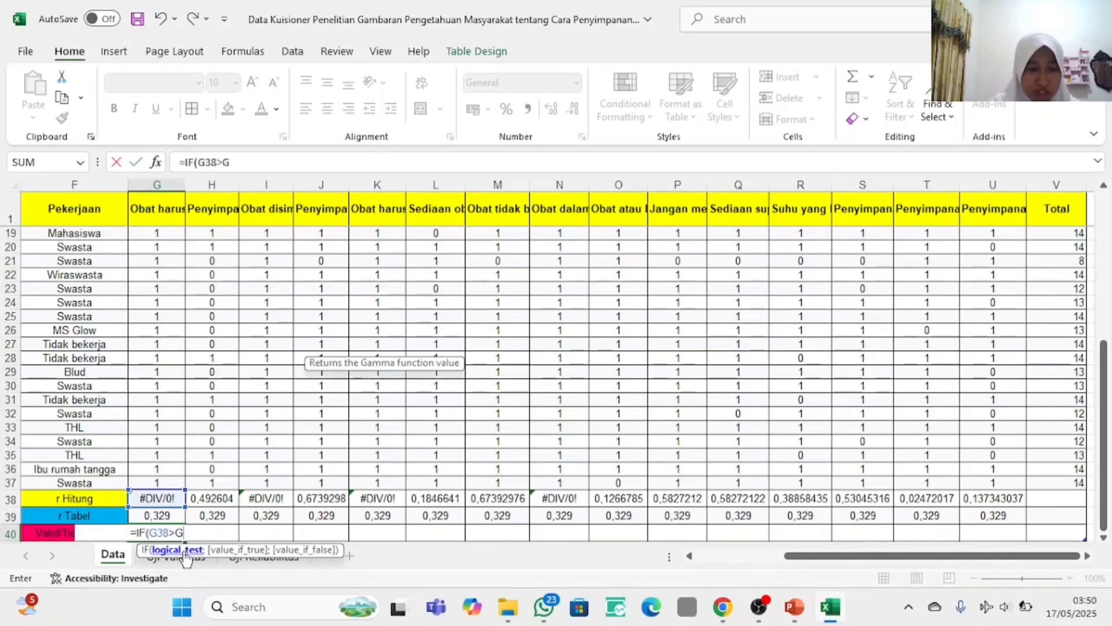
pyautogui.write('9')
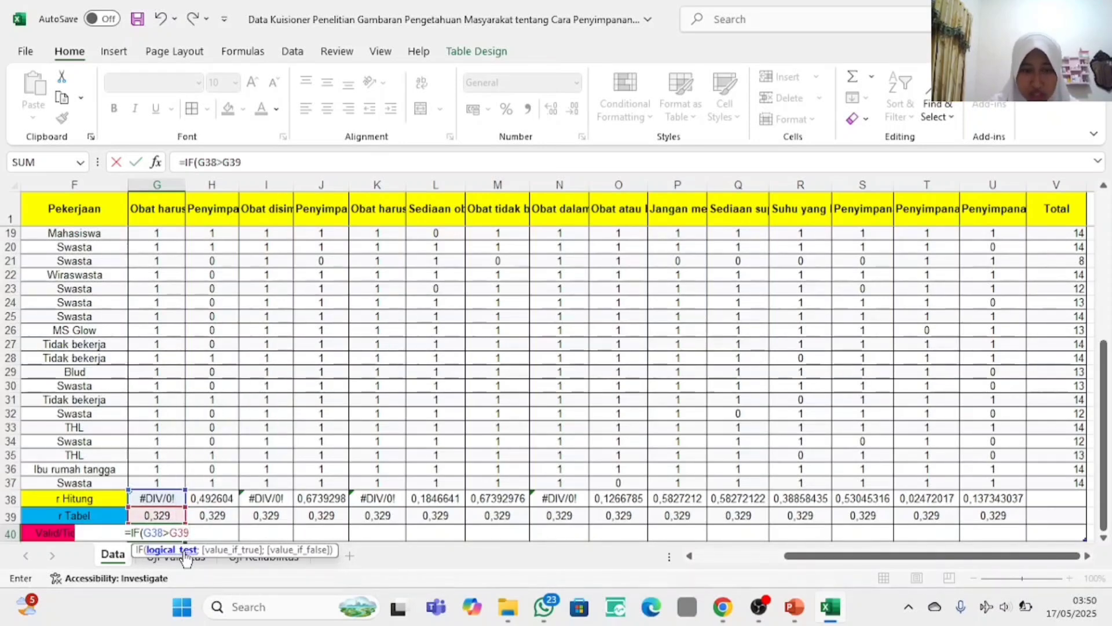
pyautogui.write(';')
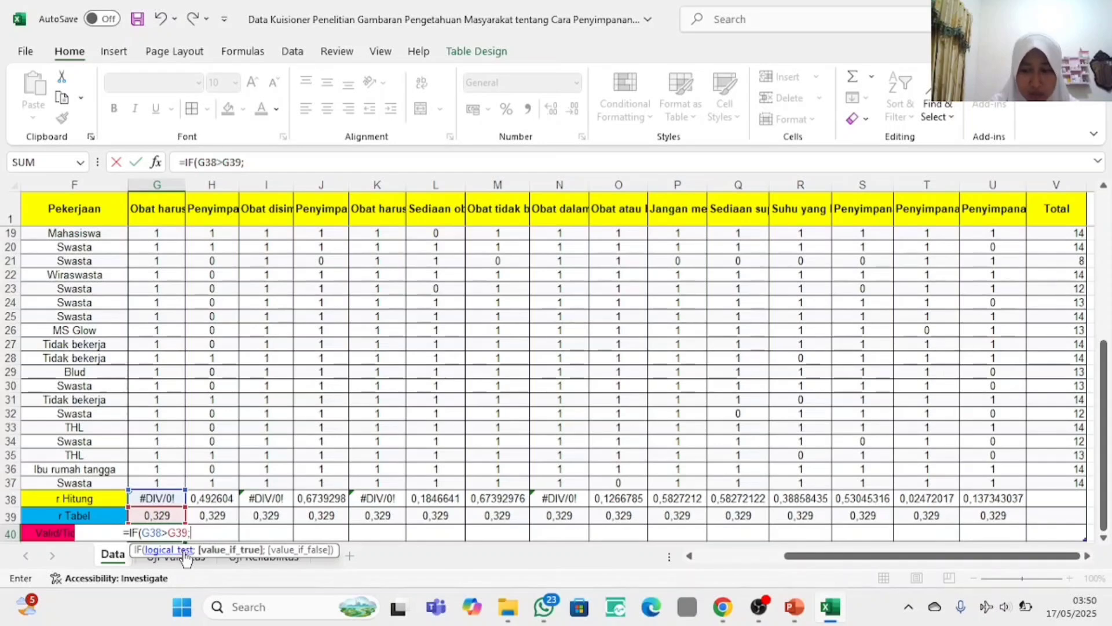
pyautogui.write('"V')
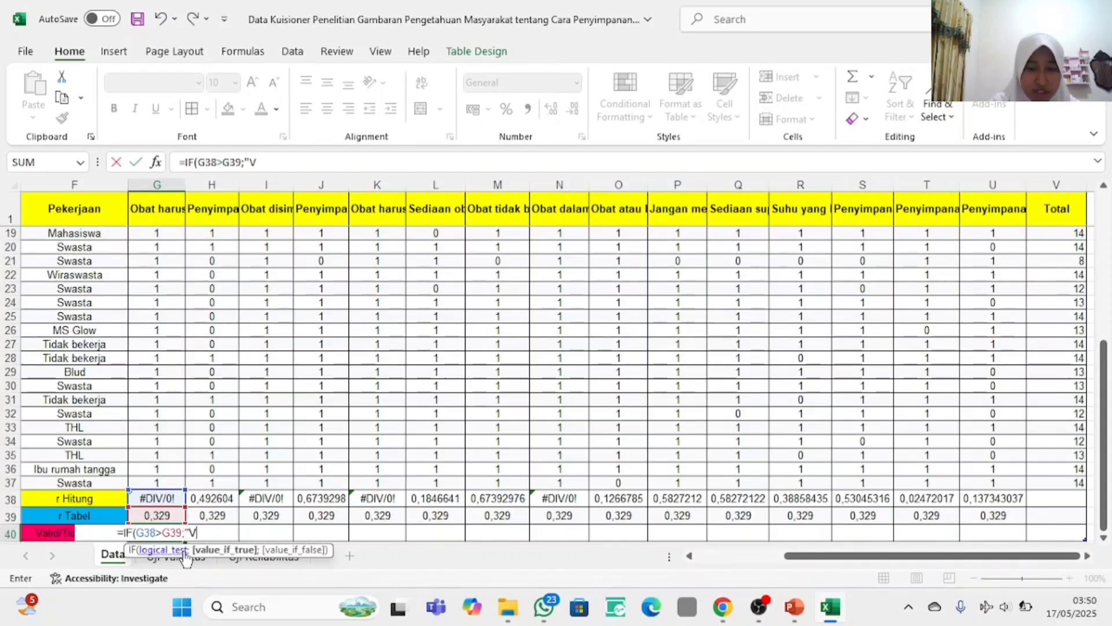
pyautogui.write('";')
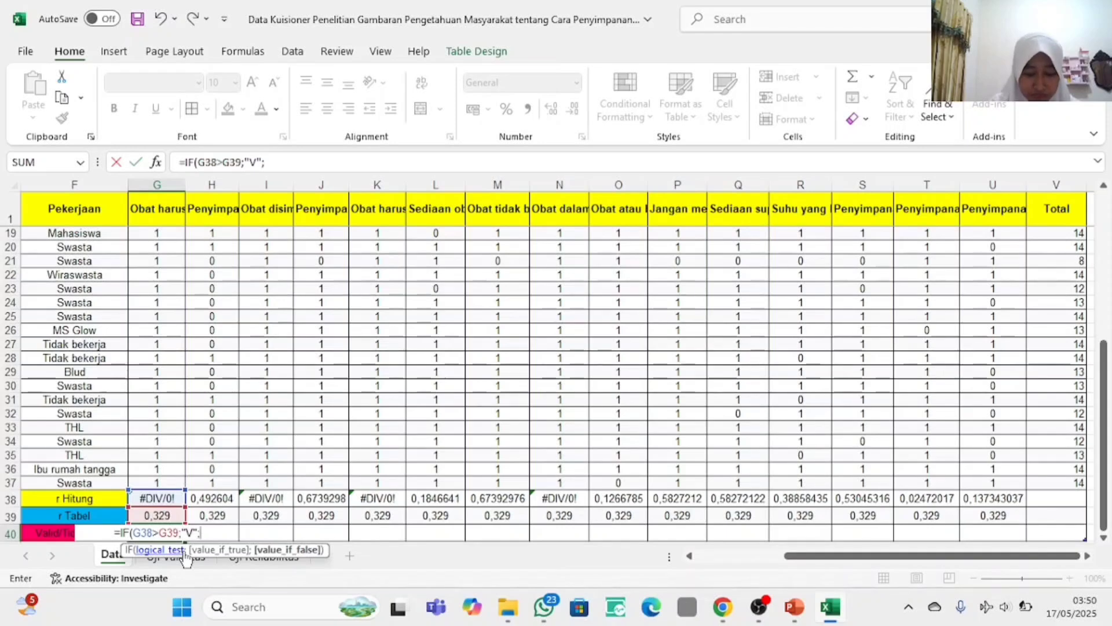
pyautogui.write('"')
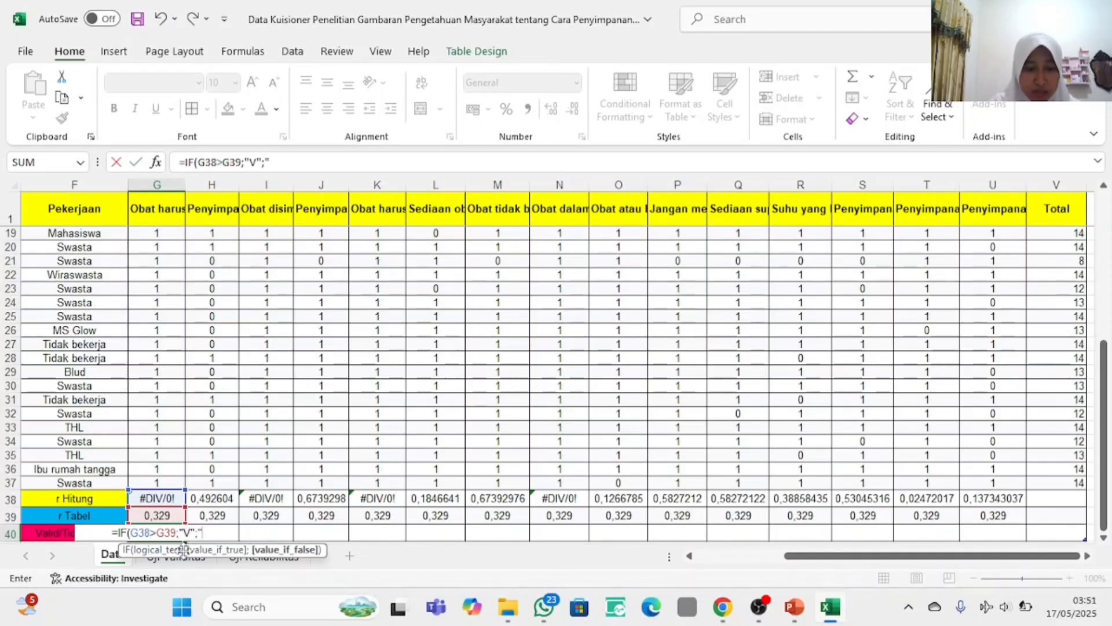
pyautogui.write('T"')
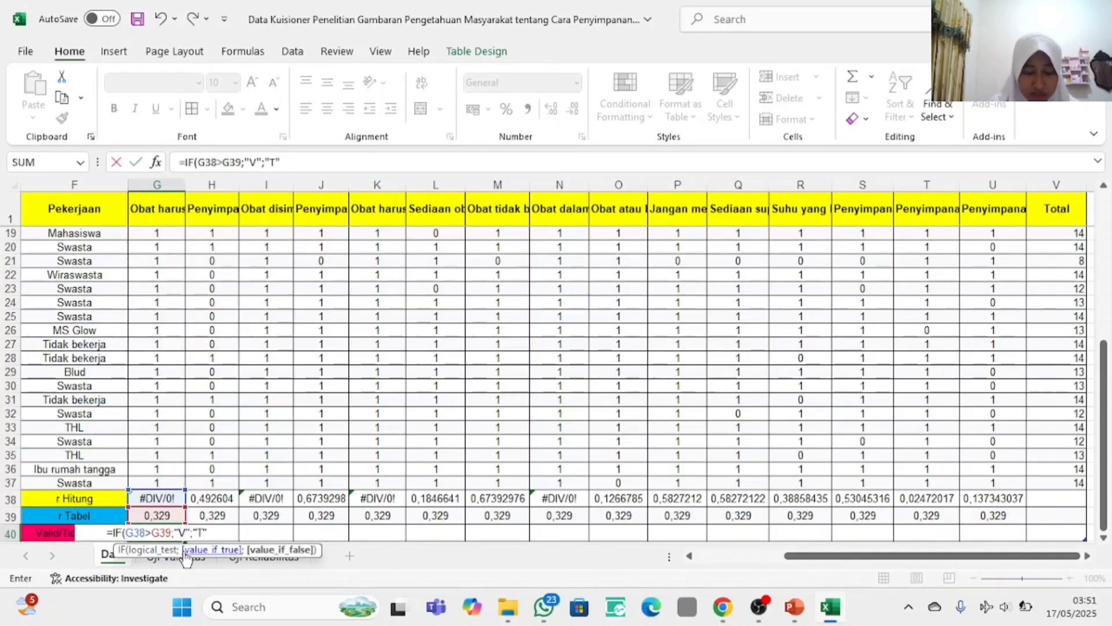
pyautogui.write(')')
pyautogui.press('Return')
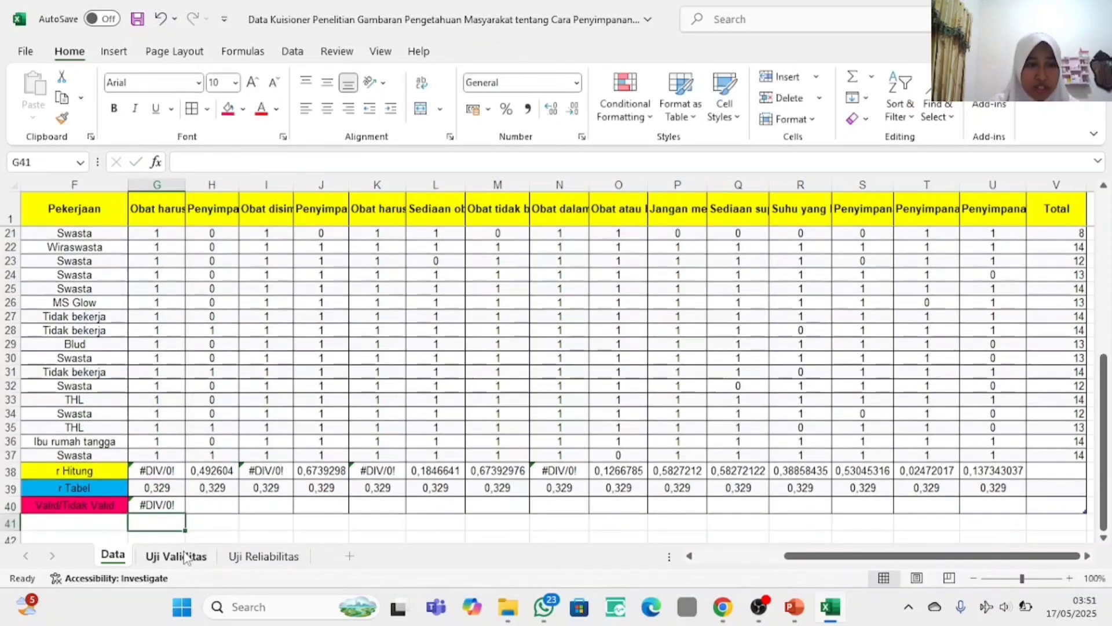
pyautogui.click(175, 507)
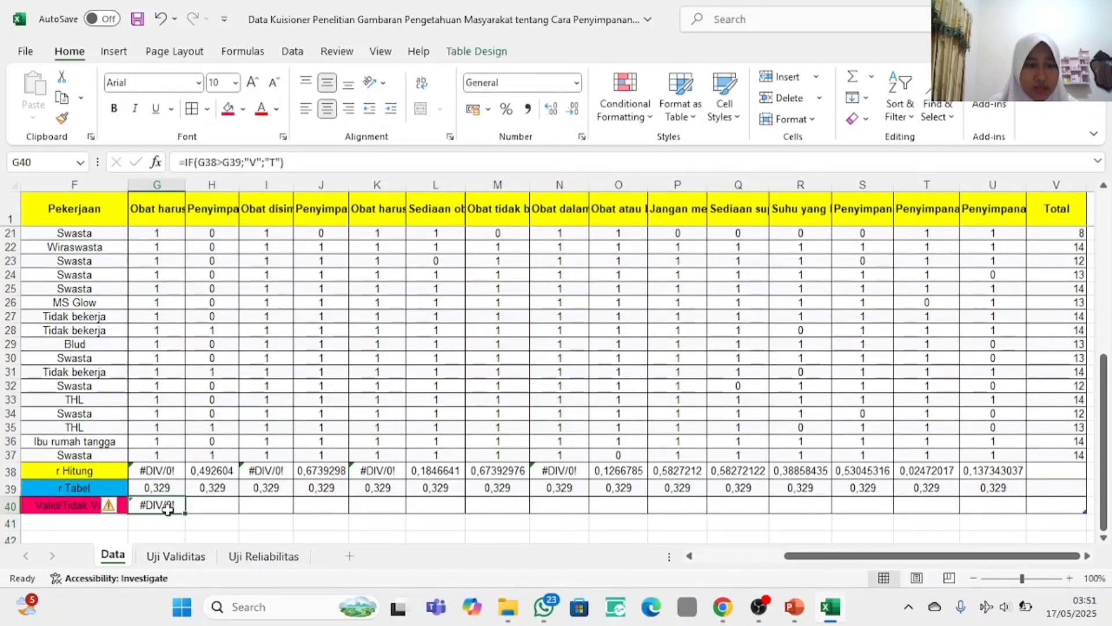
pyautogui.moveTo(185, 512); pyautogui.dragTo(1001, 504)
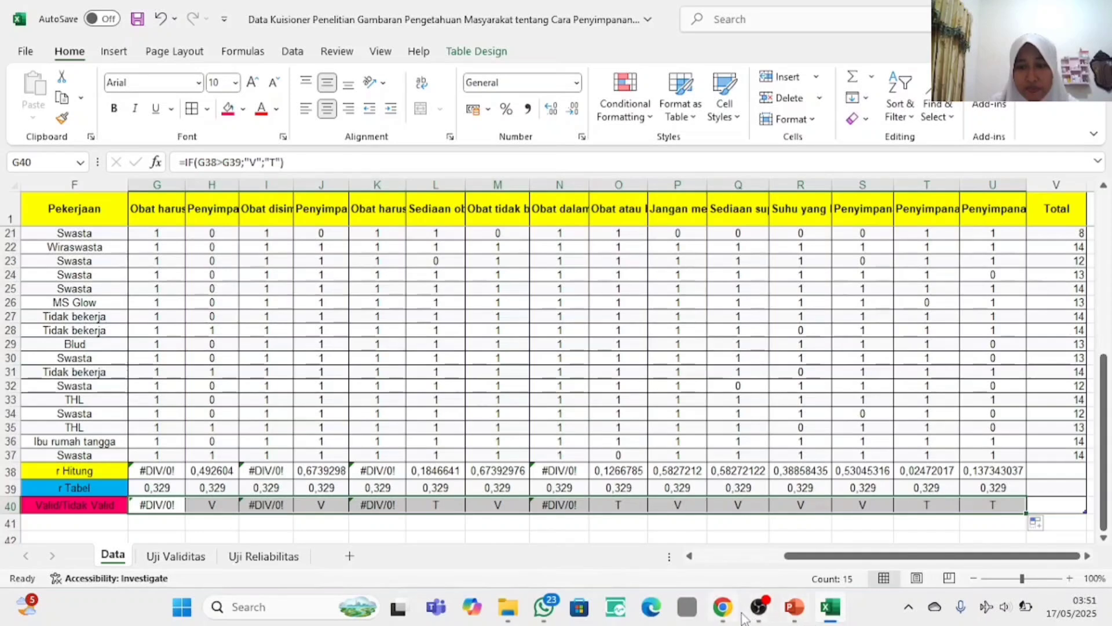
# - Switch to the SPSS Data Editor and paste the range G2:V37 copied from the Excel Data sheet, starting at row 1 of the first column
pyautogui.click(759, 606)
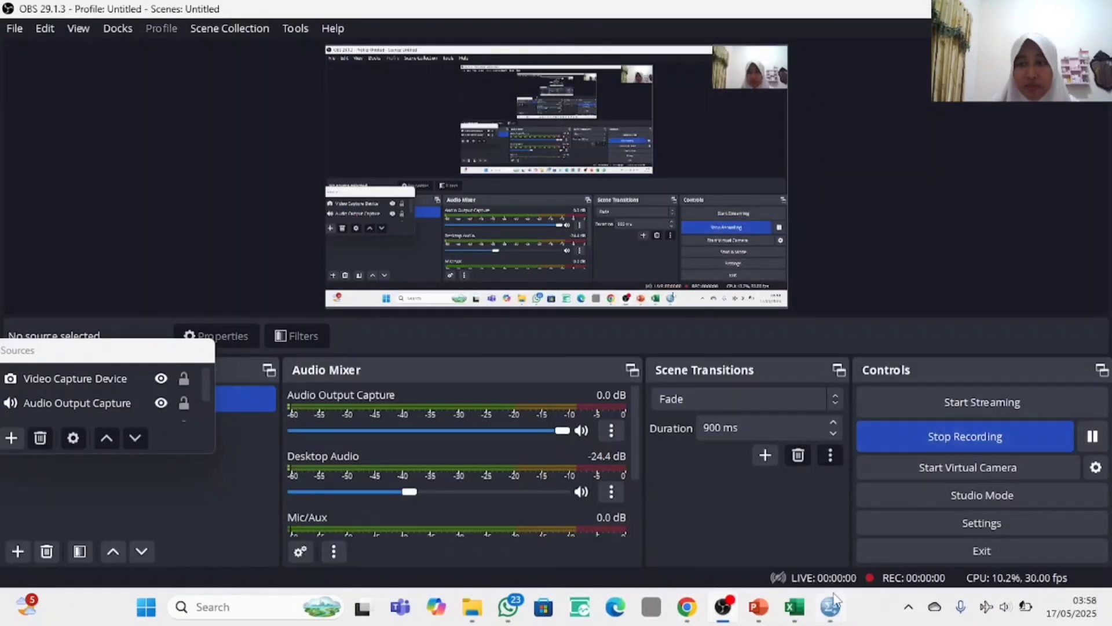
pyautogui.click(828, 613)
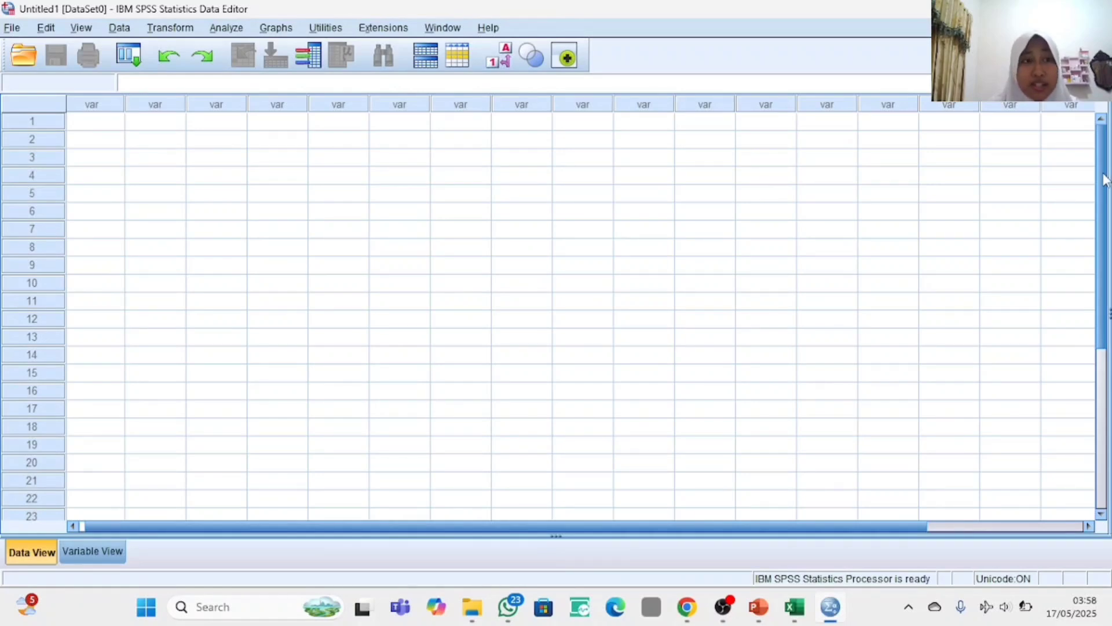
pyautogui.click(795, 606)
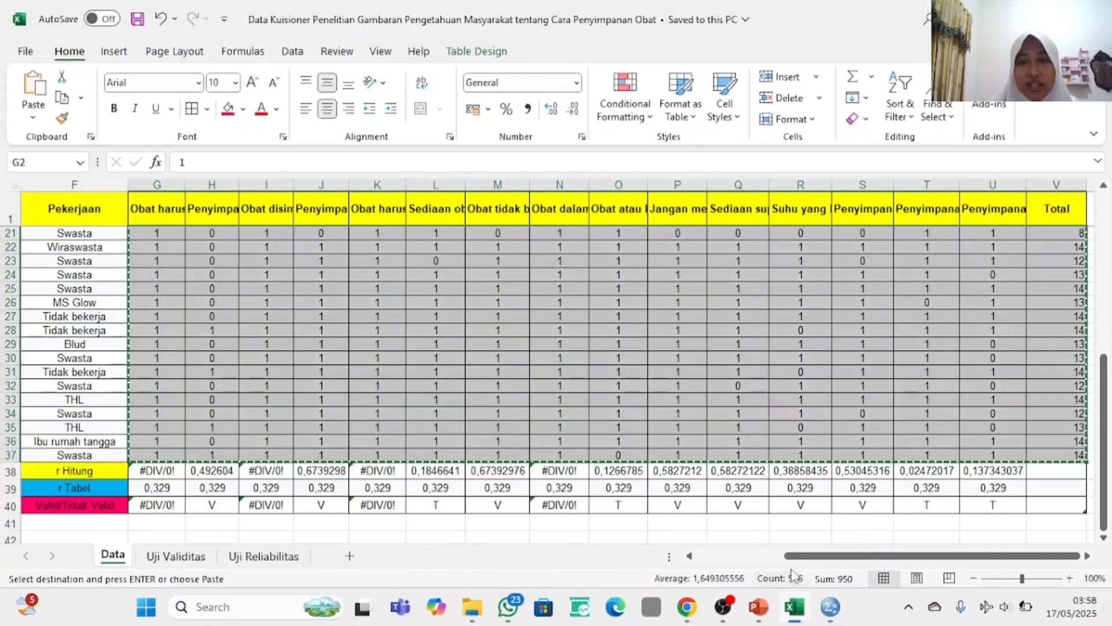
pyautogui.scroll(6, 700, 459)
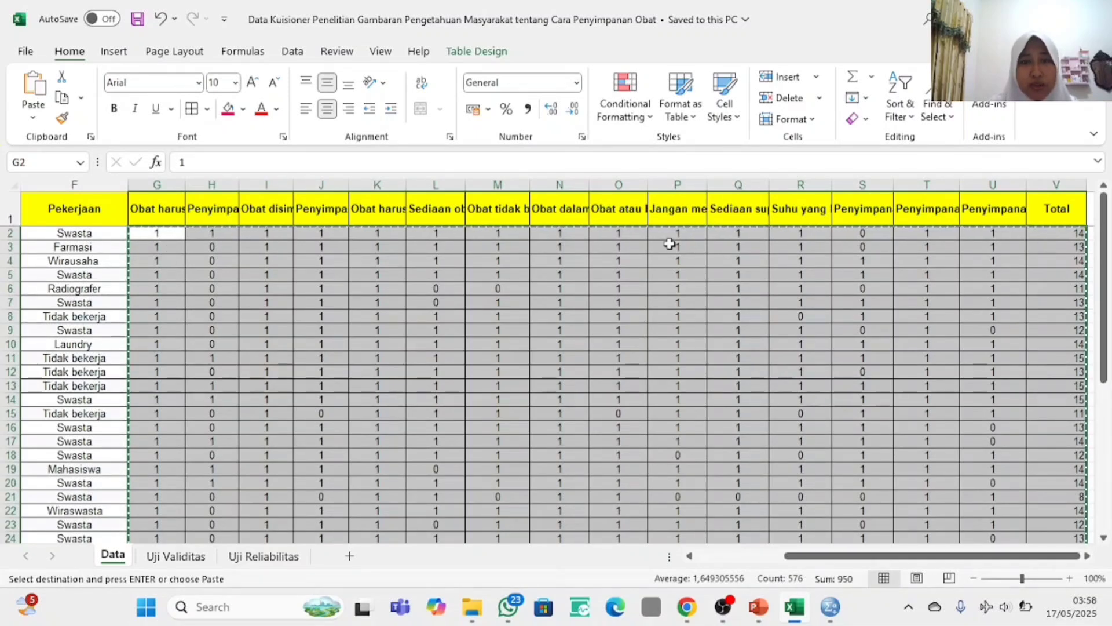
pyautogui.moveTo(1105, 263); pyautogui.dragTo(1106, 472)
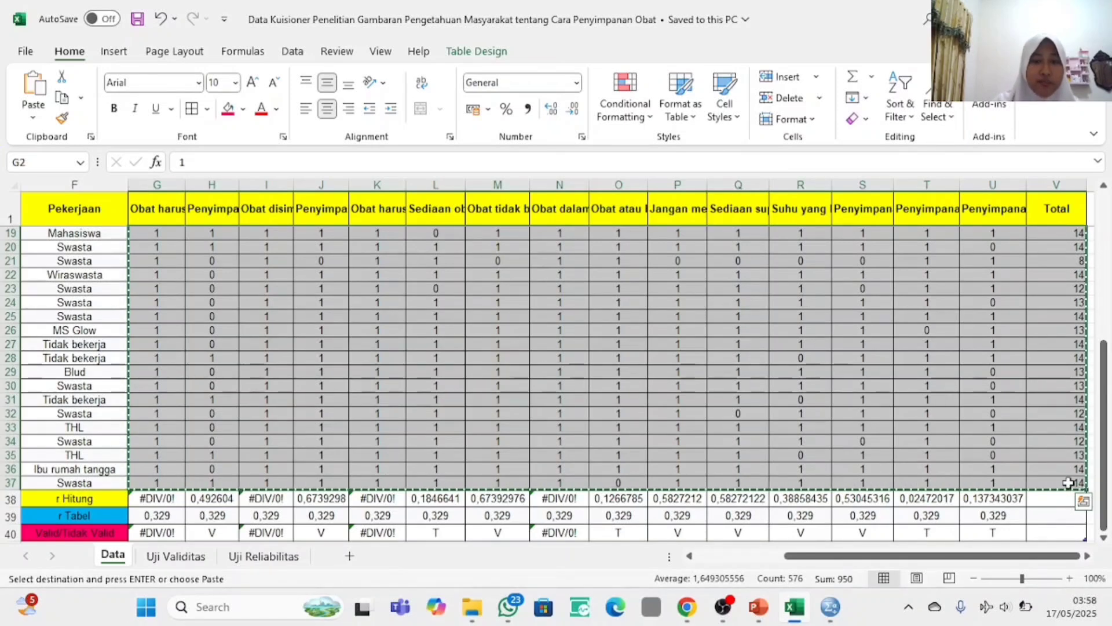
pyautogui.click(829, 608)
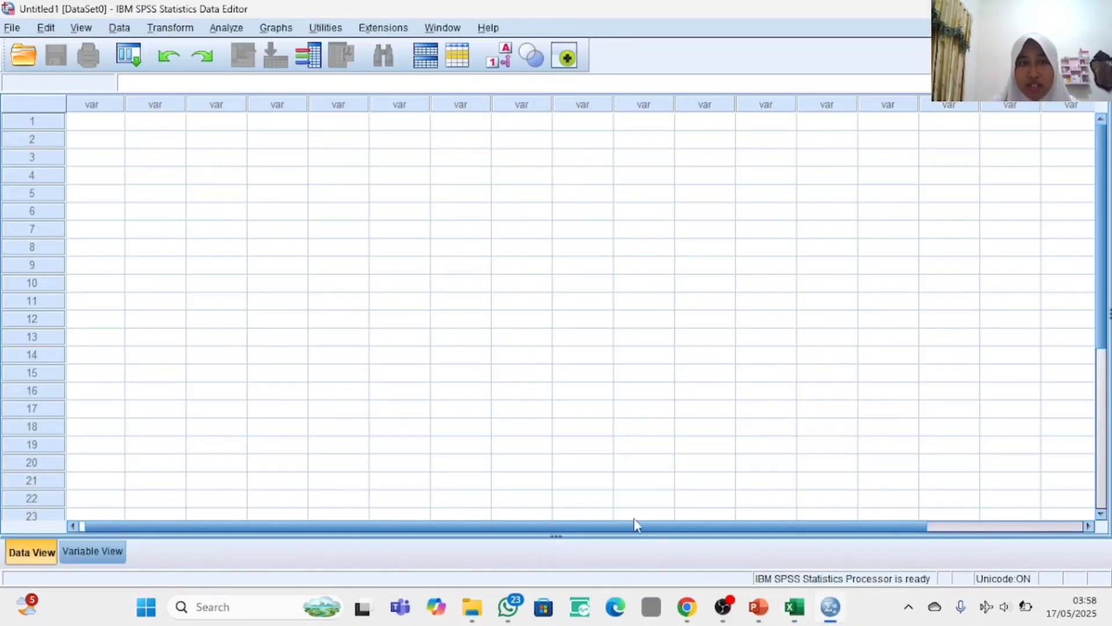
pyautogui.click(98, 124)
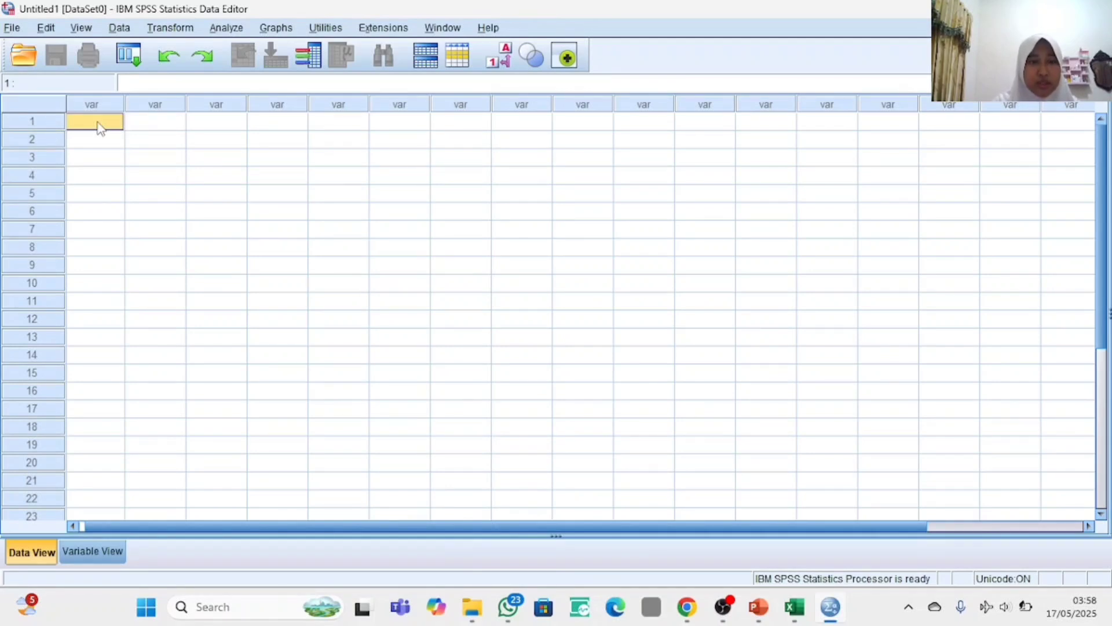
pyautogui.hotkey('ctrl', 'v')
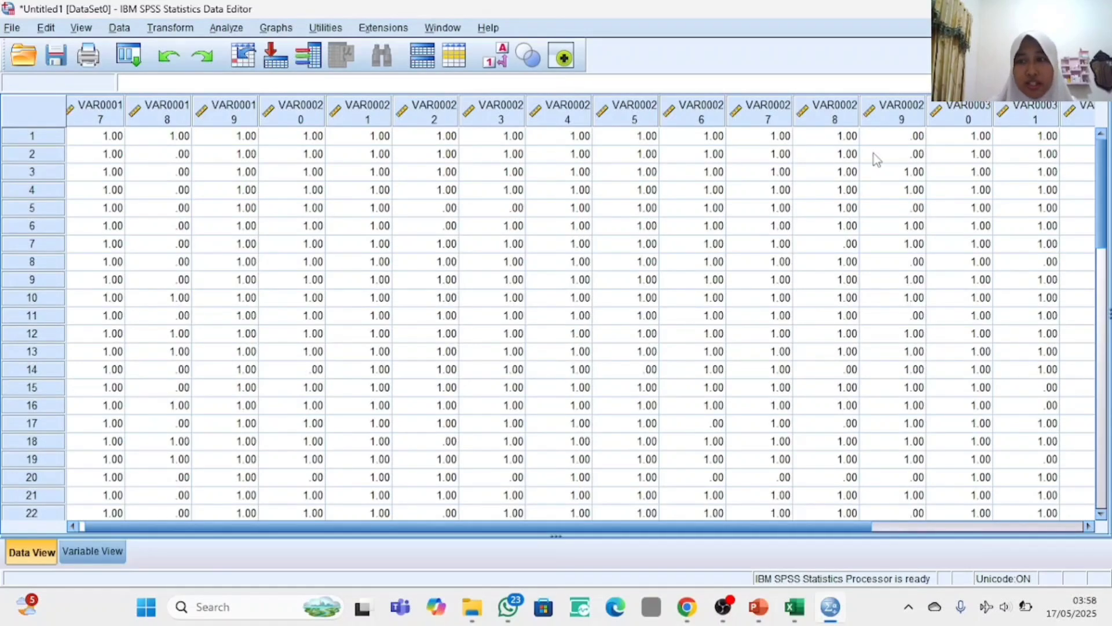
pyautogui.moveTo(1102, 186)
pyautogui.mouseDown()
pyautogui.moveTo(1102, 332)
pyautogui.moveTo(1097, 174)
pyautogui.mouseUp()
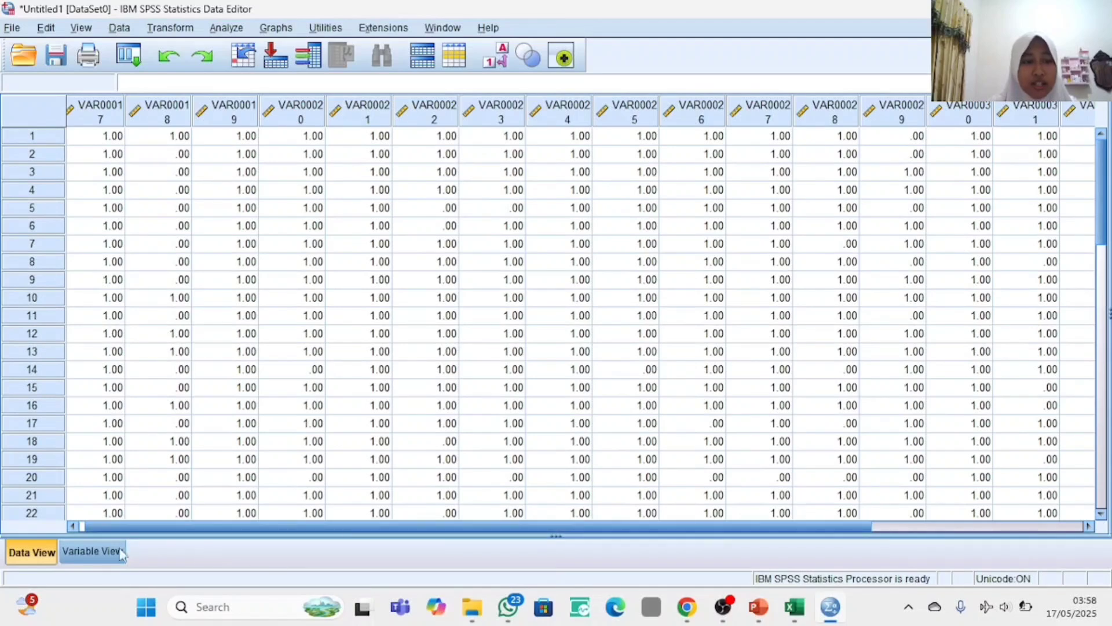
# - Rename the first three variables in Variable View as P1, P2 and P3
pyautogui.click(91, 552)
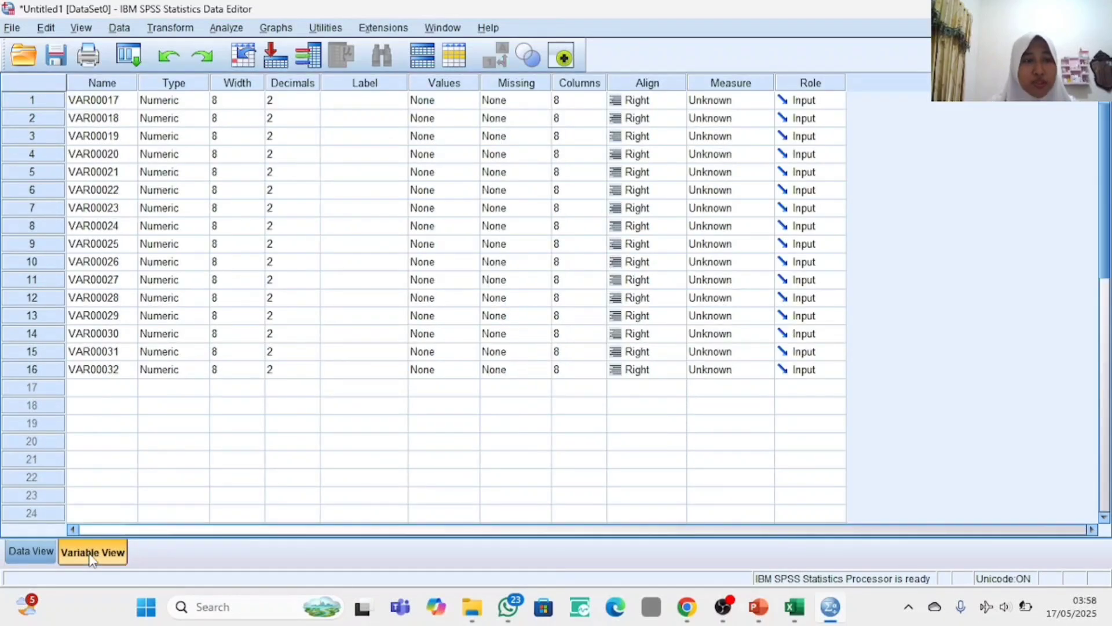
pyautogui.click(111, 103)
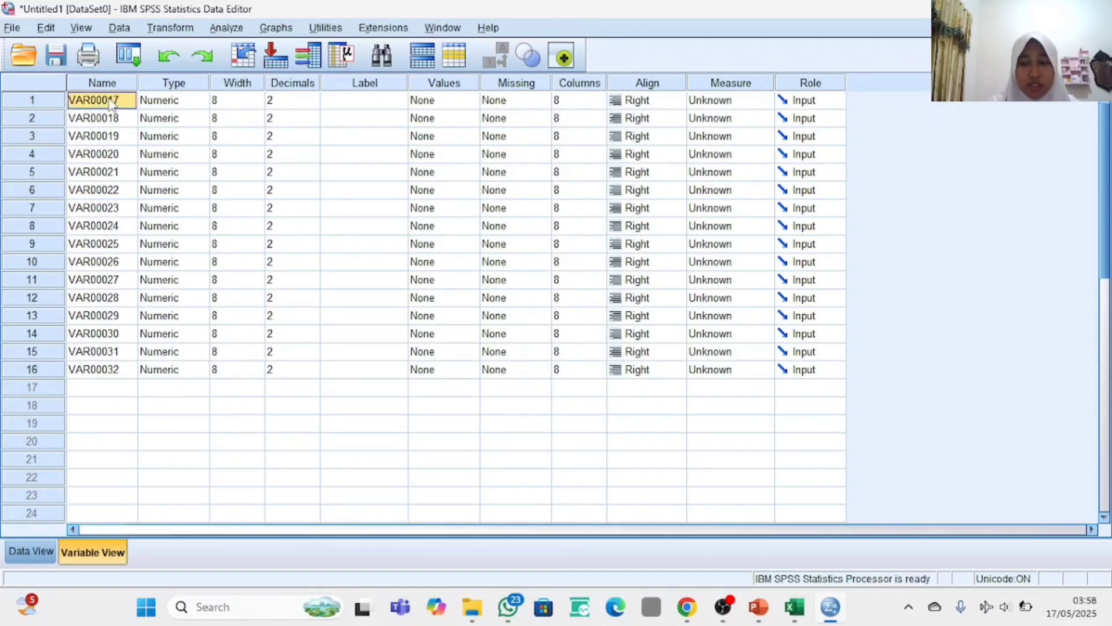
pyautogui.press('BackSpace')
pyautogui.press('Return')
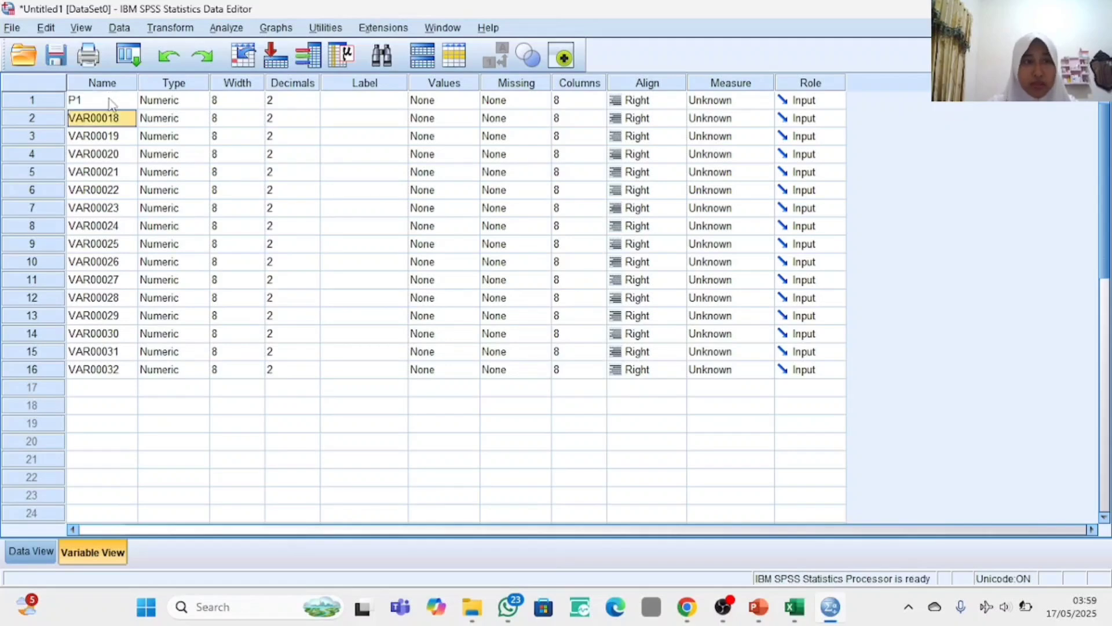
pyautogui.press('BackSpace')
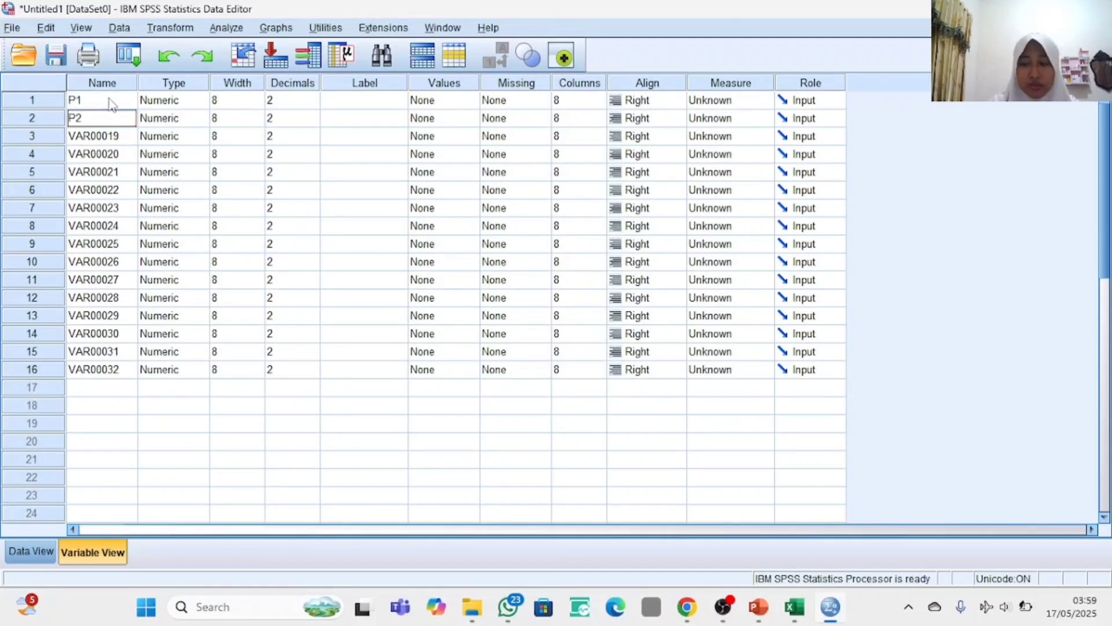
pyautogui.press('Return')
pyautogui.press('BackSpace')
pyautogui.write('P3')
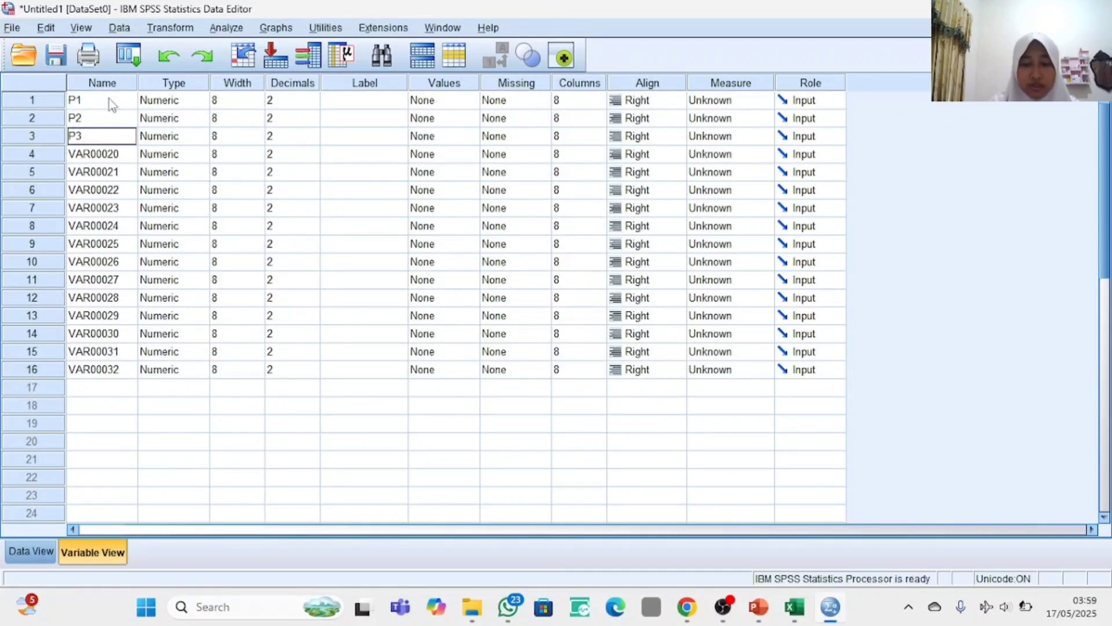
pyautogui.press('Return')
# - Rename the fourth to seventh variables in Variable View as P4, P5, P6 and P7
pyautogui.press('BackSpace')
pyautogui.write('P4')
pyautogui.press('Return')
pyautogui.press('BackSpace')
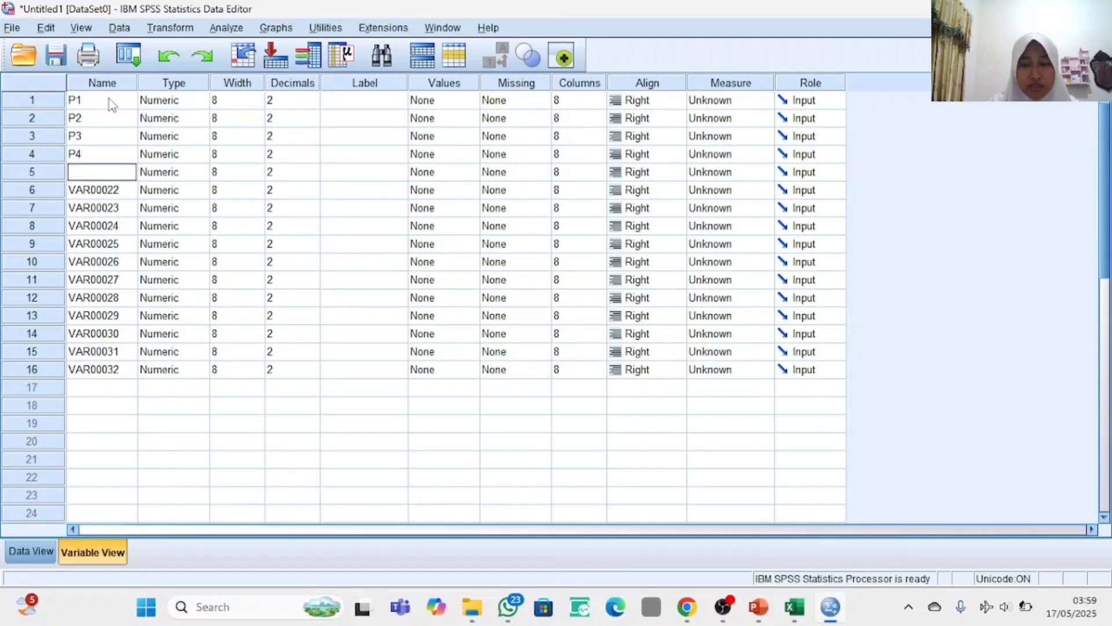
pyautogui.write('P5')
pyautogui.press('Return')
pyautogui.press('BackSpace')
pyautogui.write('P6')
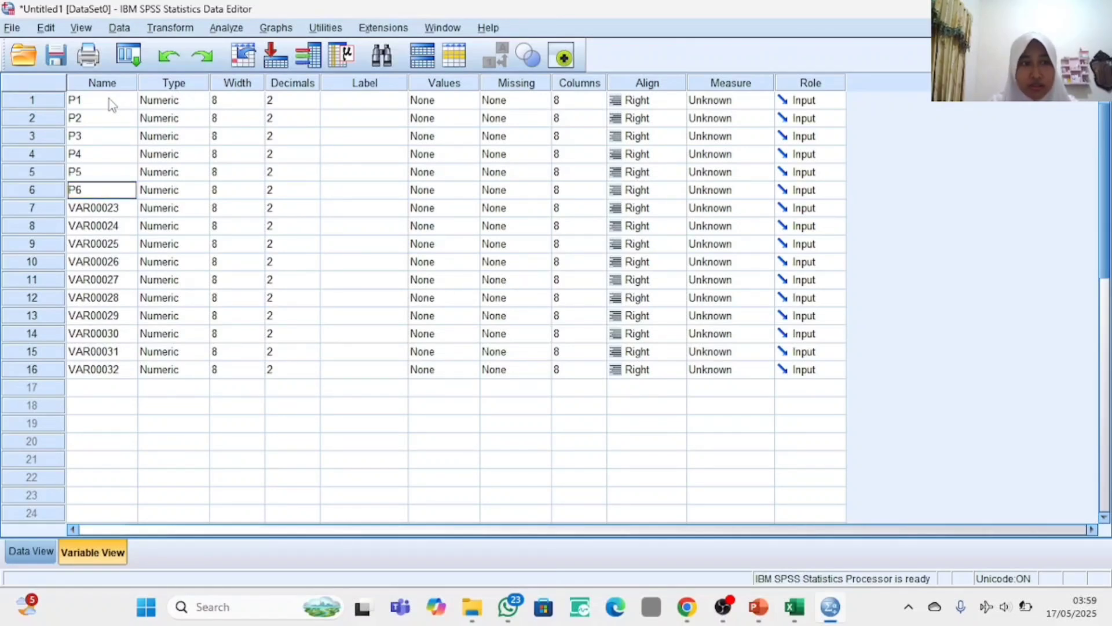
pyautogui.press('Return')
pyautogui.press('BackSpace')
pyautogui.write('P7')
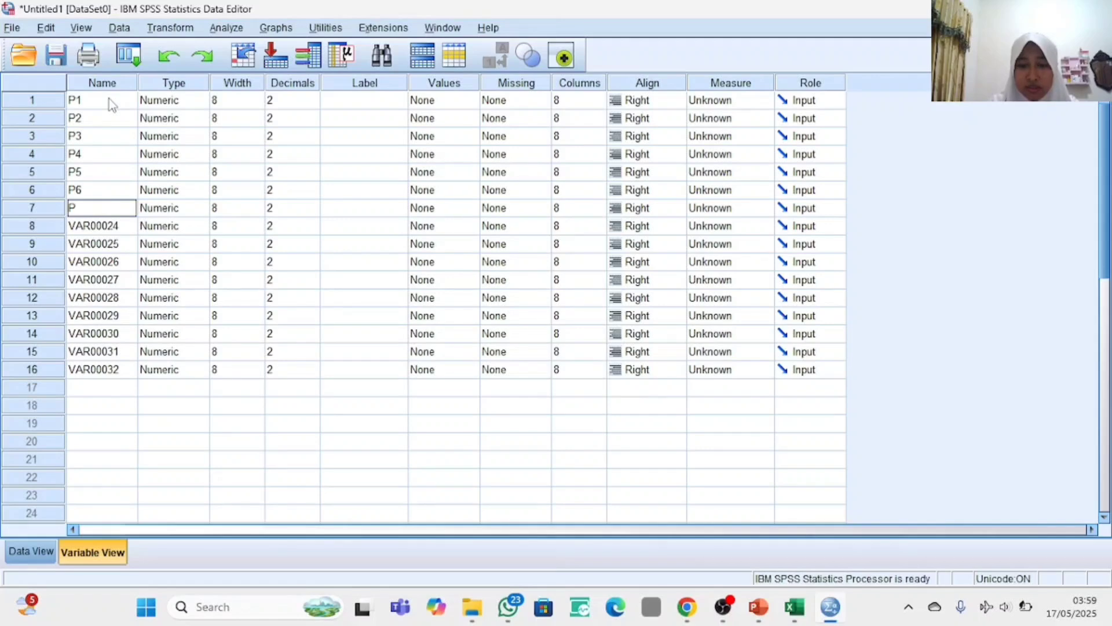
pyautogui.press('Return')
# - Rename the eighth to tenth variables as P8, P9 and P10
pyautogui.press('BackSpace')
pyautogui.write('P8')
pyautogui.press('BackSpace')
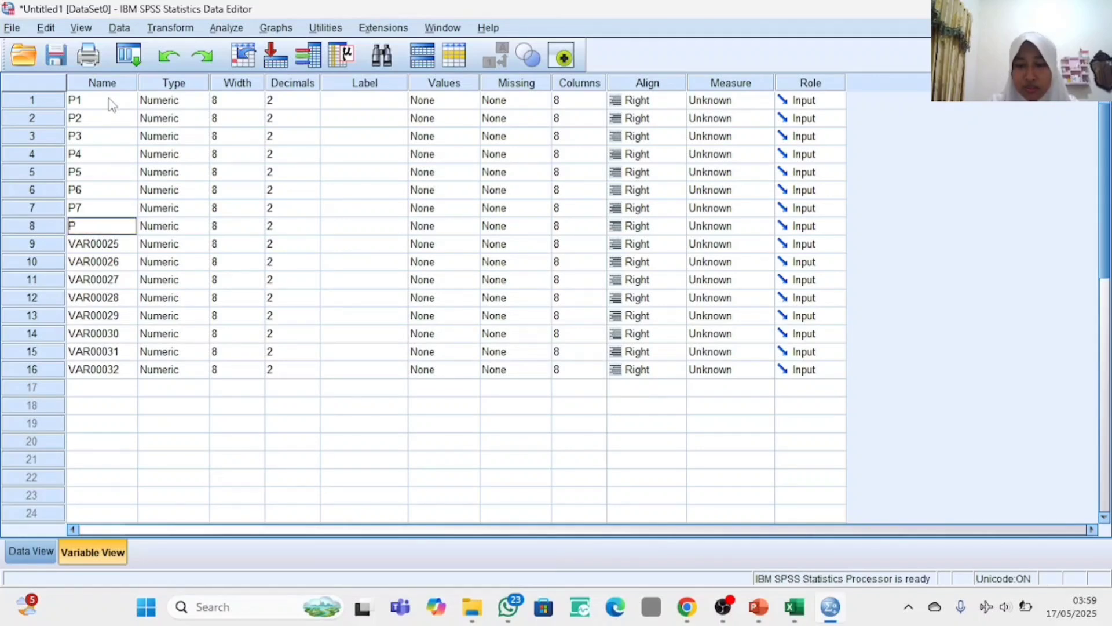
pyautogui.write('8')
pyautogui.press('Return')
pyautogui.press('BackSpace')
pyautogui.write('P9')
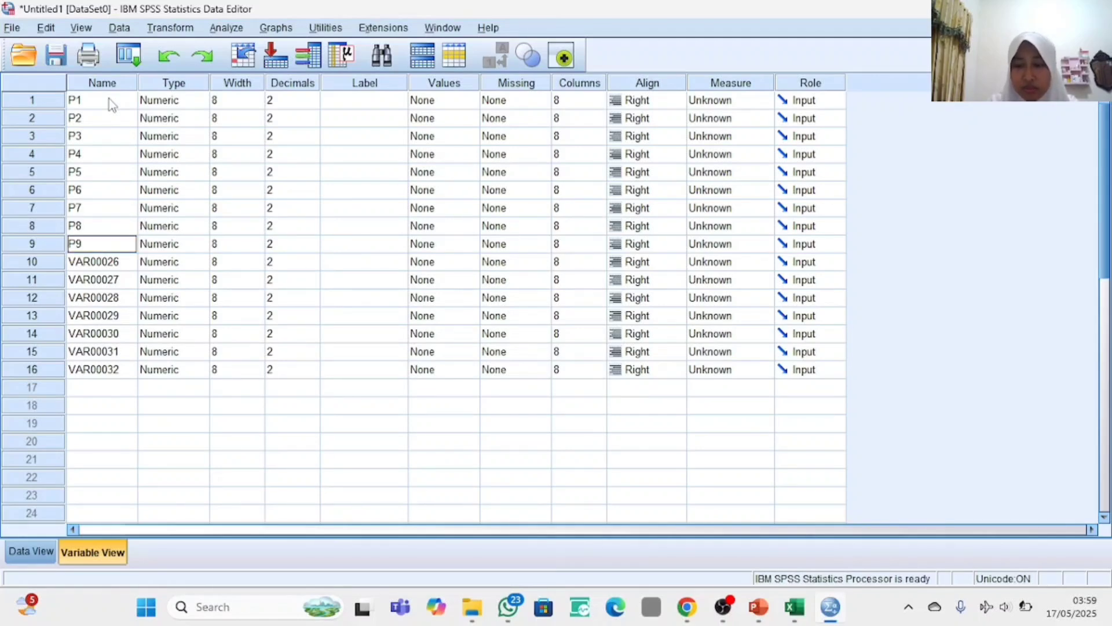
pyautogui.press('Return')
pyautogui.press('BackSpace')
pyautogui.write('P10')
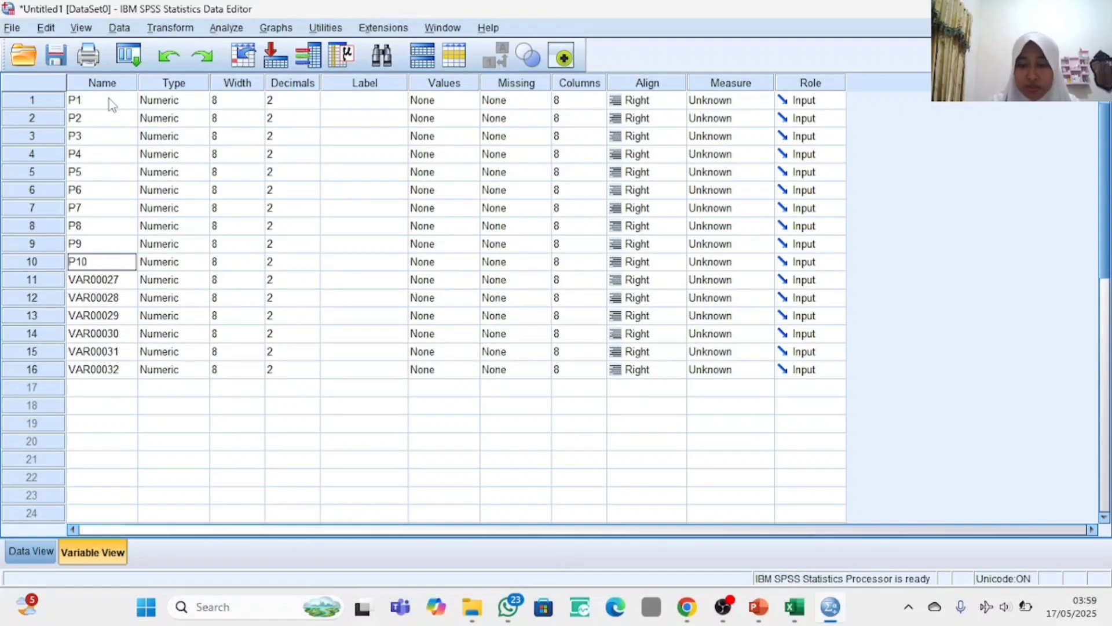
pyautogui.press('Return')
# - Rename the eleventh to fifteenth variables as P11, P12, P13, P14 and P15
pyautogui.press('BackSpace')
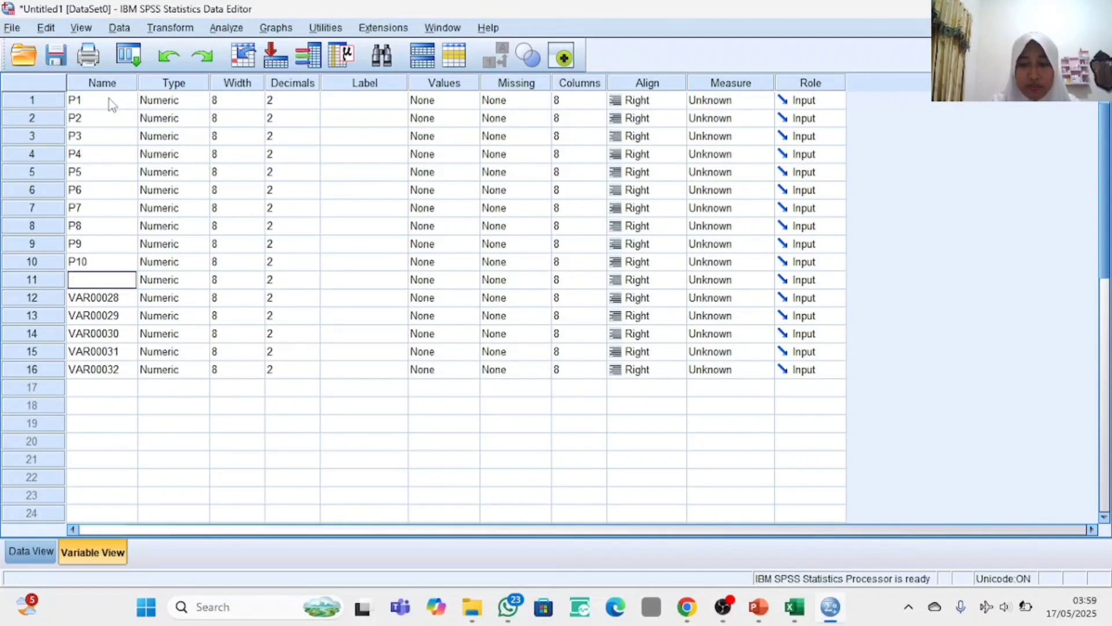
pyautogui.write('P11')
pyautogui.press('Return')
pyautogui.press('BackSpace')
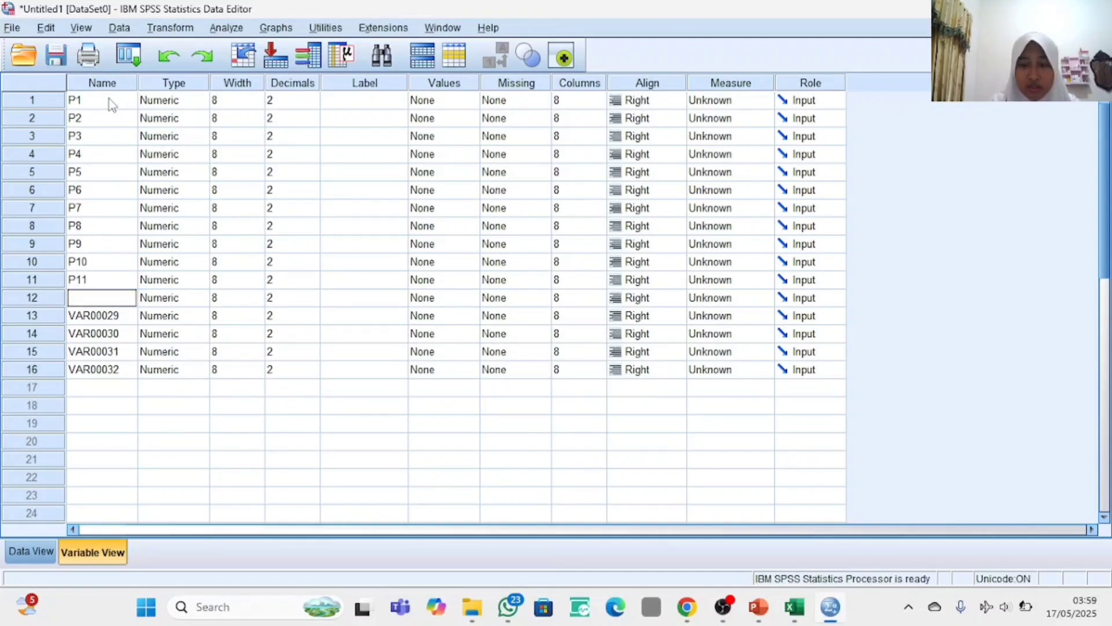
pyautogui.write('P12')
pyautogui.press('Return')
pyautogui.press('BackSpace')
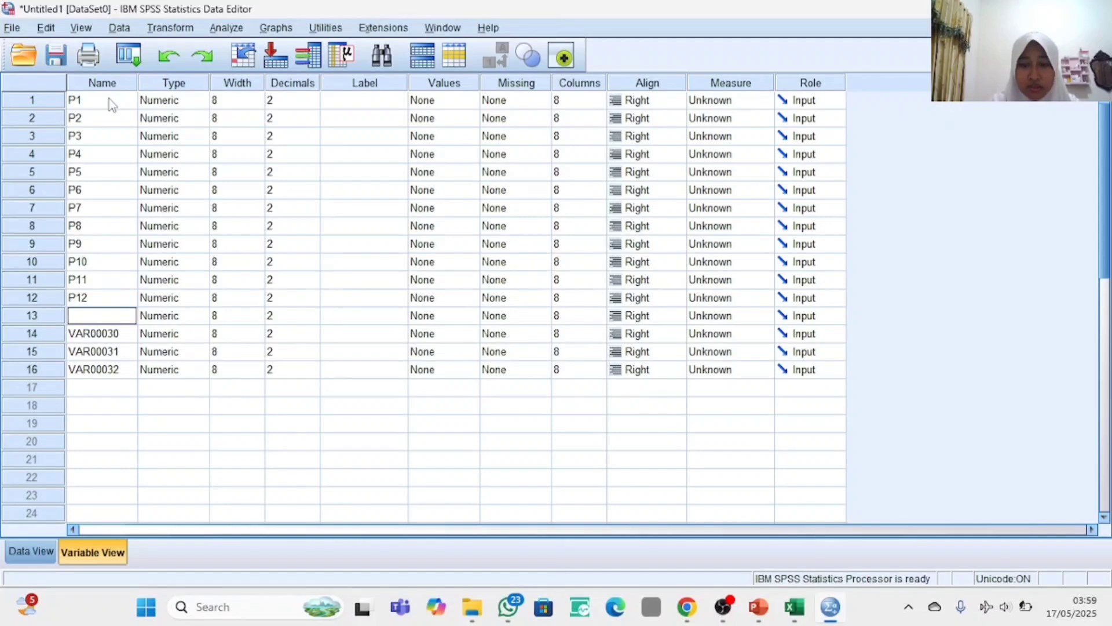
pyautogui.write('P13')
pyautogui.press('Return')
pyautogui.press('BackSpace')
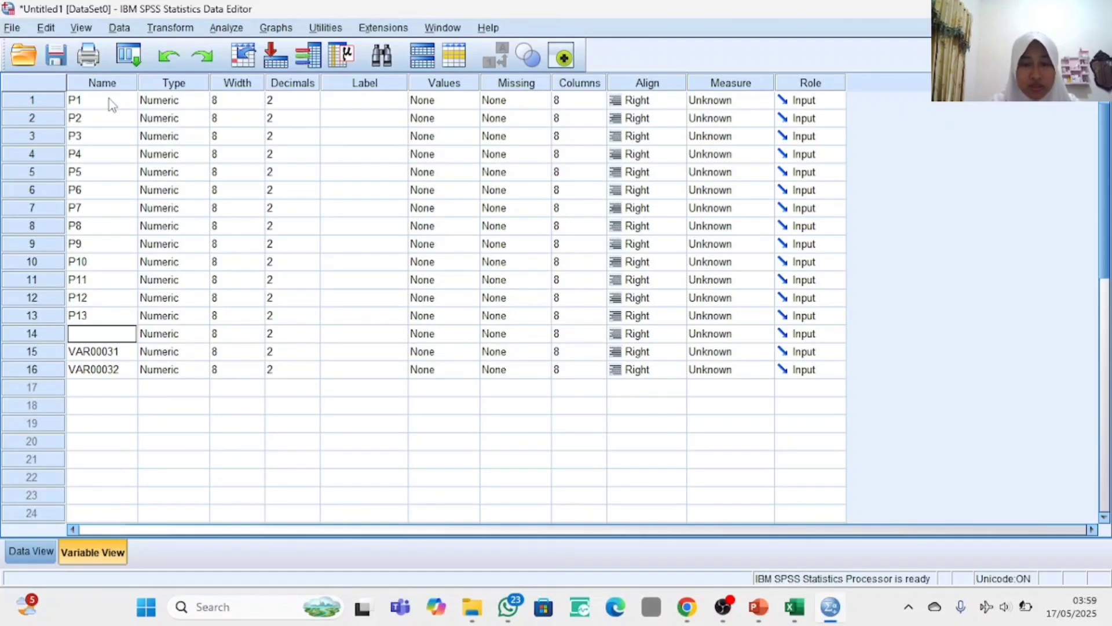
pyautogui.press('Return')
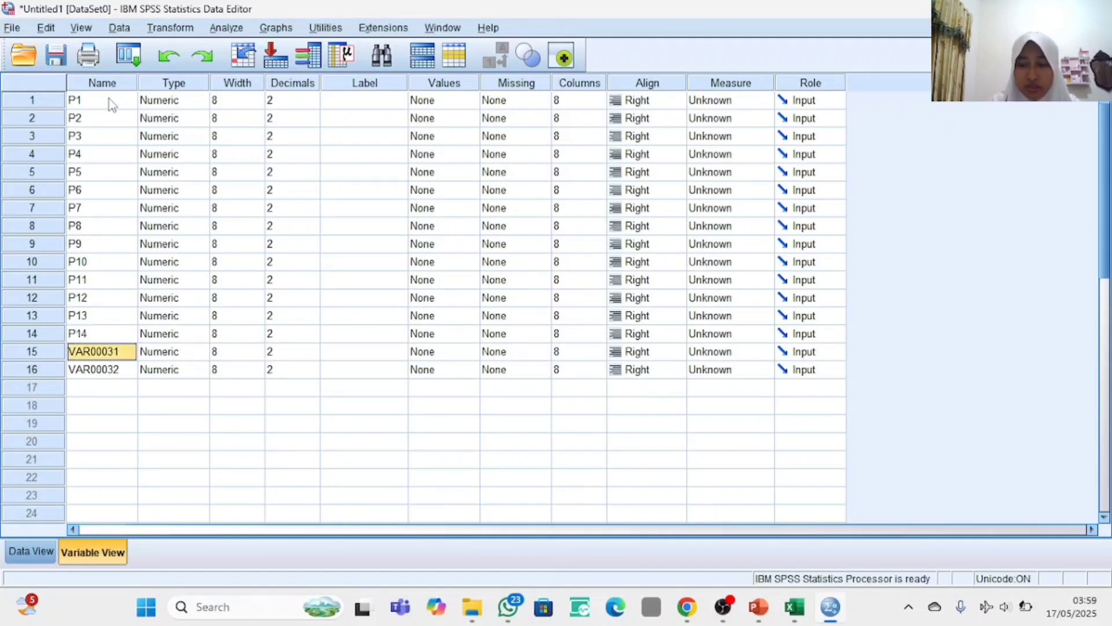
pyautogui.press('BackSpace')
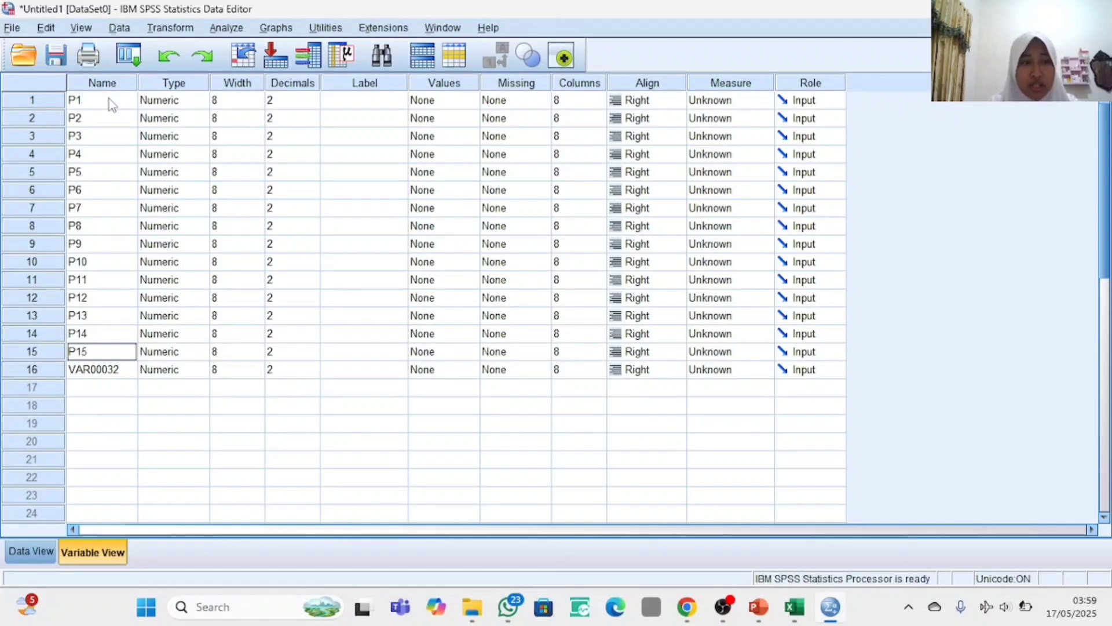
# - Rename the sixteenth variable, the last one in the list, as Total
pyautogui.click(118, 376)
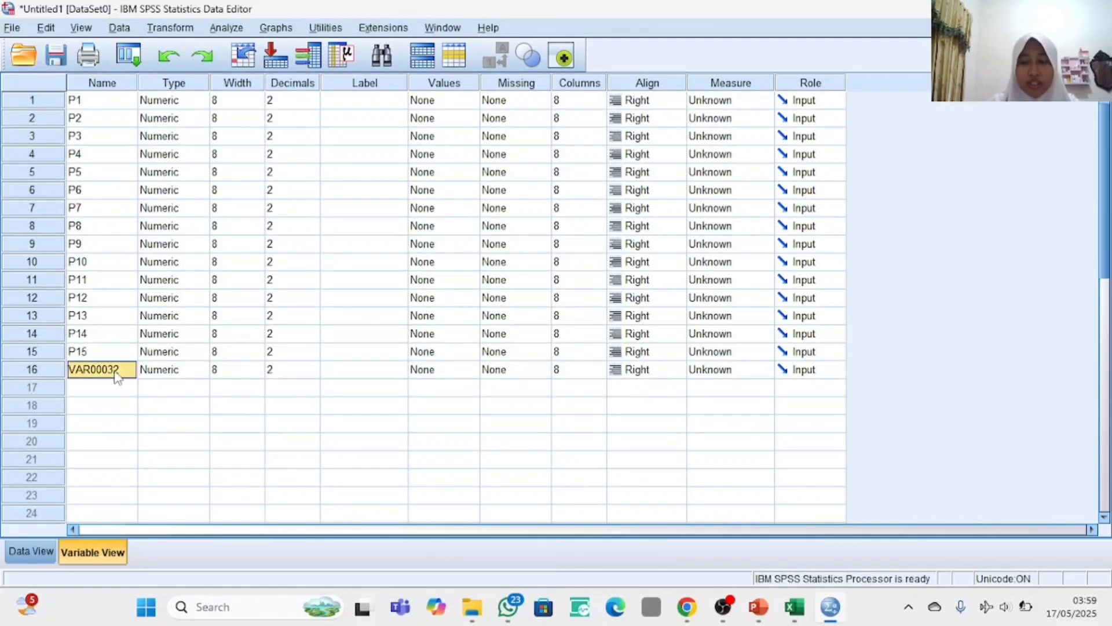
pyautogui.write('T')
pyautogui.press('capslock')
pyautogui.write('otal')
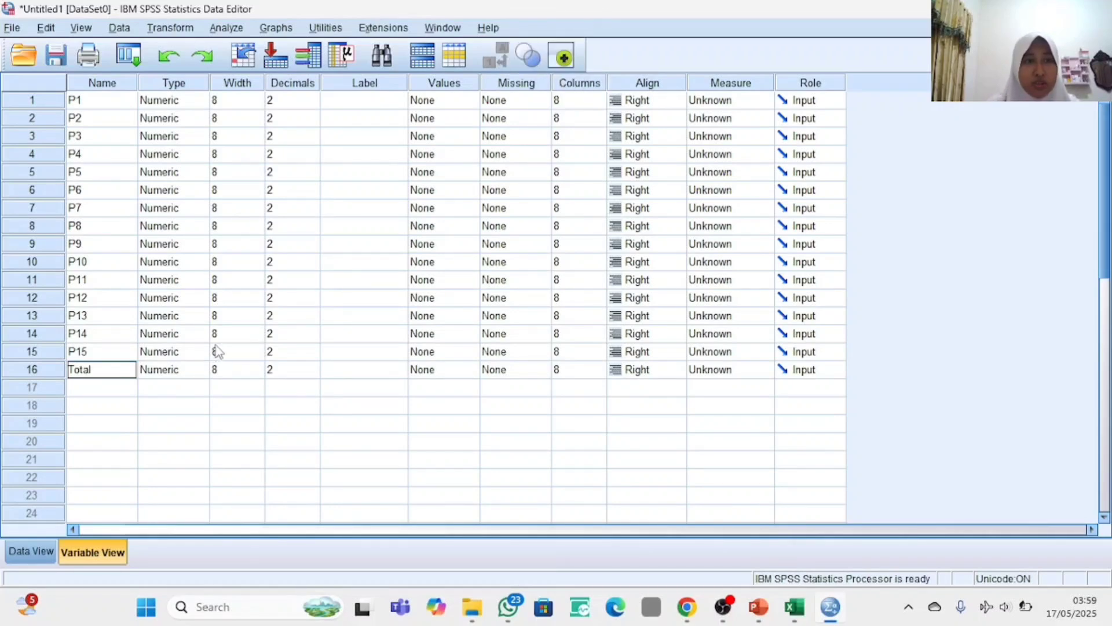
# - Set the number of decimals to 0 for the variables P1 and P2
pyautogui.click(289, 97)
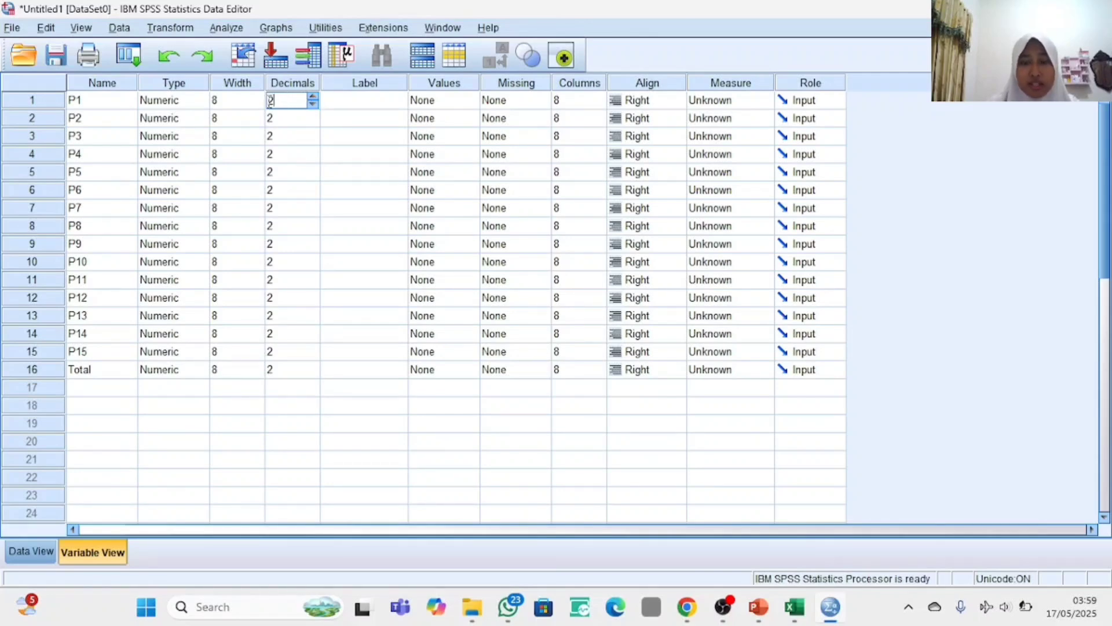
pyautogui.moveTo(272, 103); pyautogui.dragTo(177, 101)
pyautogui.write('0')
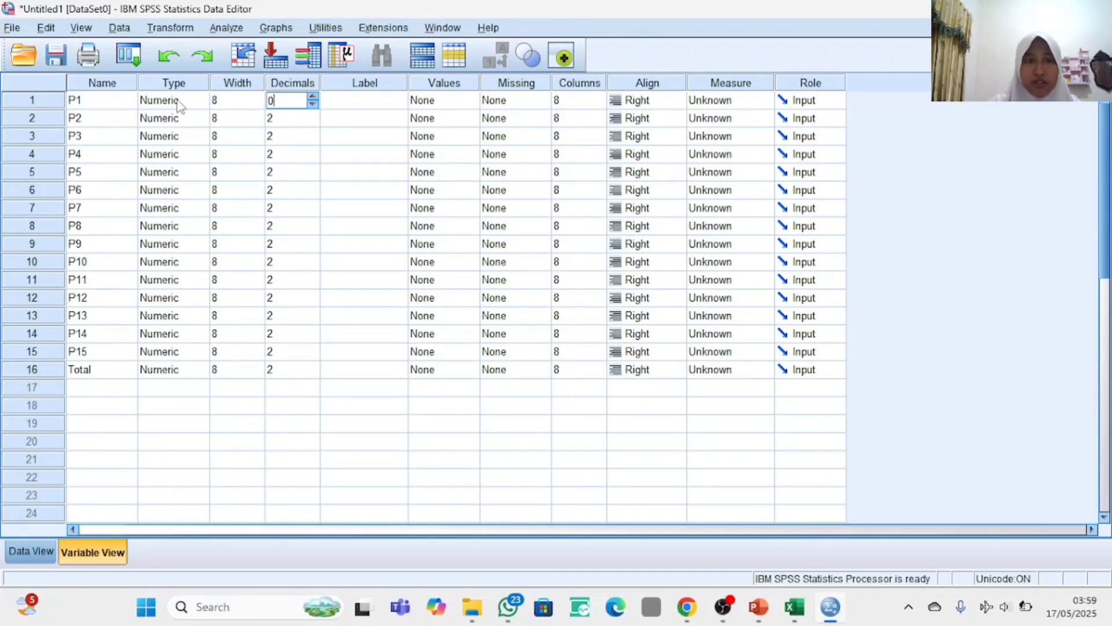
pyautogui.click(309, 119)
pyautogui.moveTo(293, 118); pyautogui.dragTo(265, 118)
pyautogui.press('BackSpace')
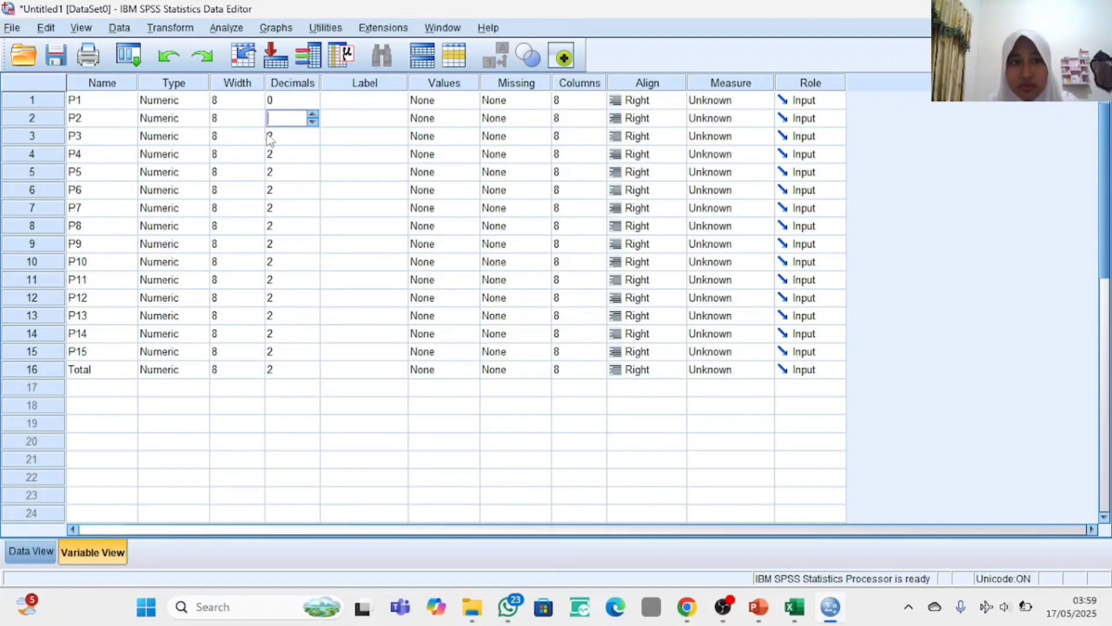
pyautogui.click(275, 138)
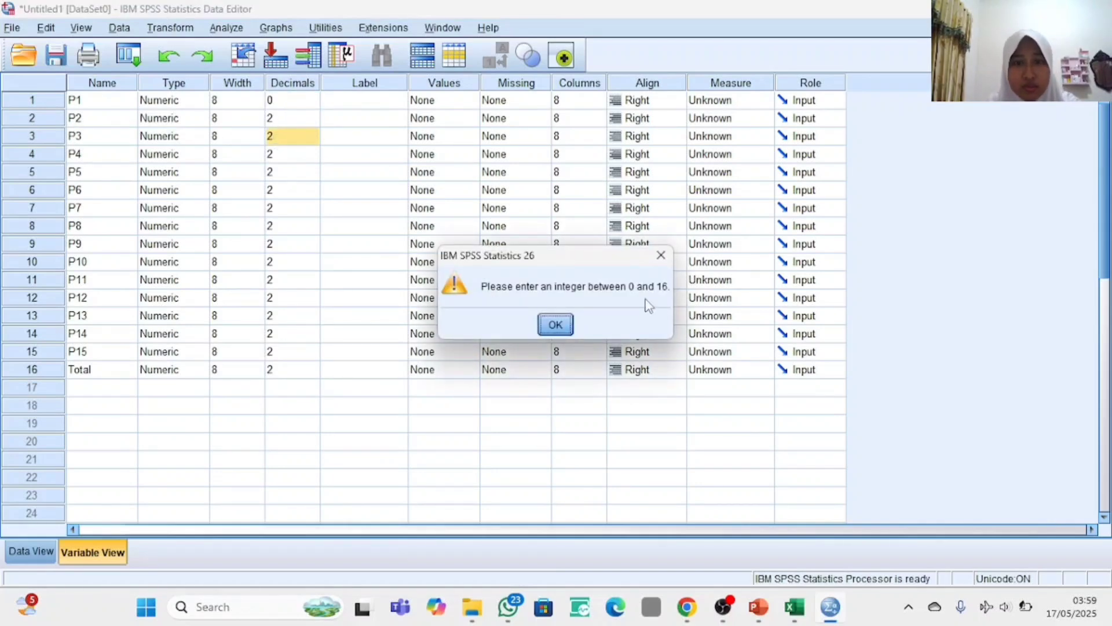
pyautogui.click(661, 255)
pyautogui.click(291, 119)
pyautogui.moveTo(290, 118); pyautogui.dragTo(266, 119)
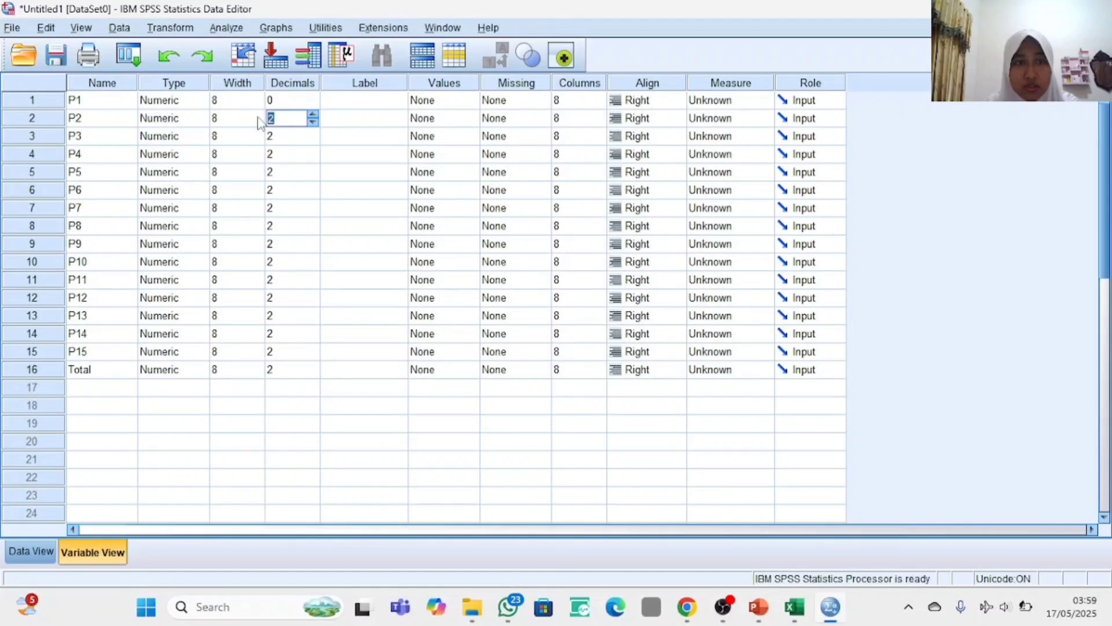
pyautogui.press('BackSpace')
pyautogui.write('0')
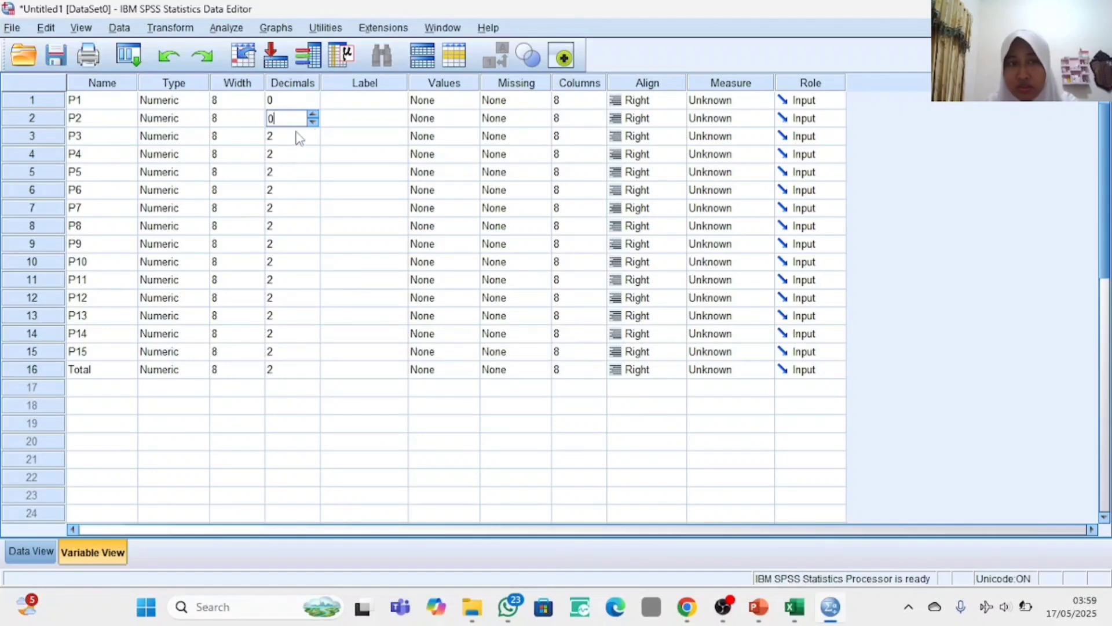
# - Set the number of decimals to 0 for the variables P3, P4 and P5
pyautogui.click(298, 136)
pyautogui.click(271, 135)
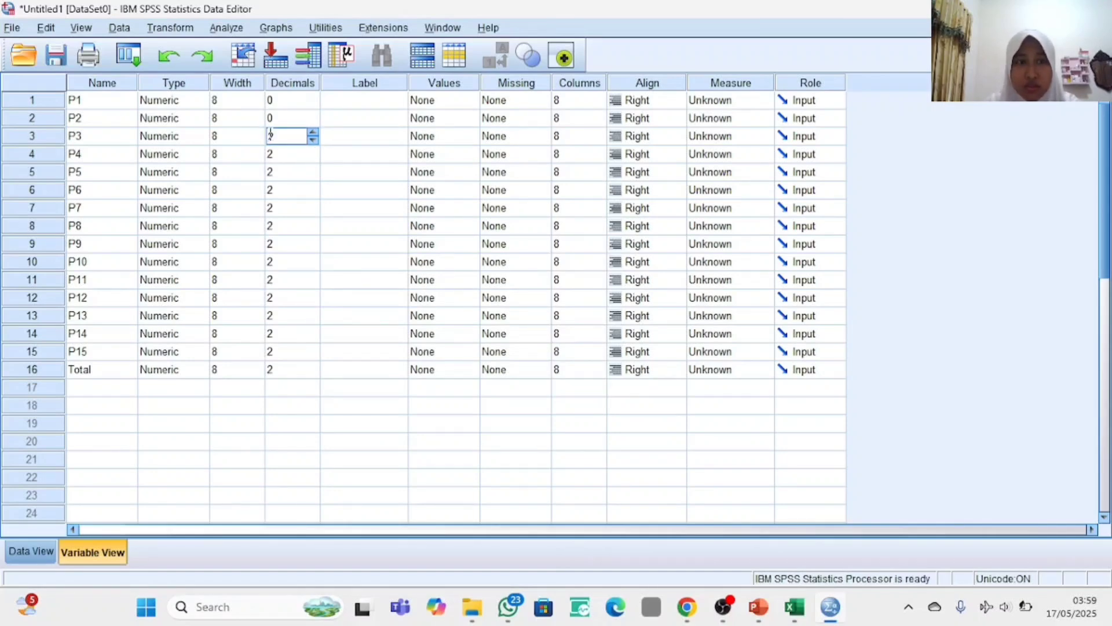
pyautogui.click(313, 141)
pyautogui.click(313, 155)
pyautogui.click(314, 157)
pyautogui.click(314, 157)
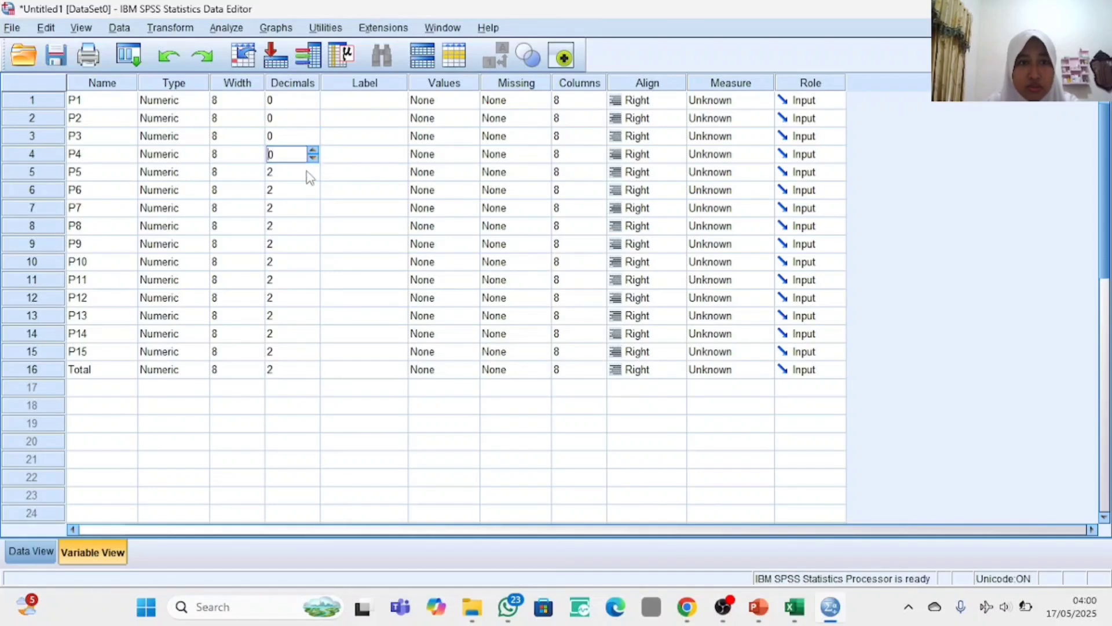
pyautogui.click(307, 171)
pyautogui.click(313, 175)
pyautogui.click(313, 175)
# - Set the number of decimals to 0 for the variables P6, P7 and P8
pyautogui.click(304, 190)
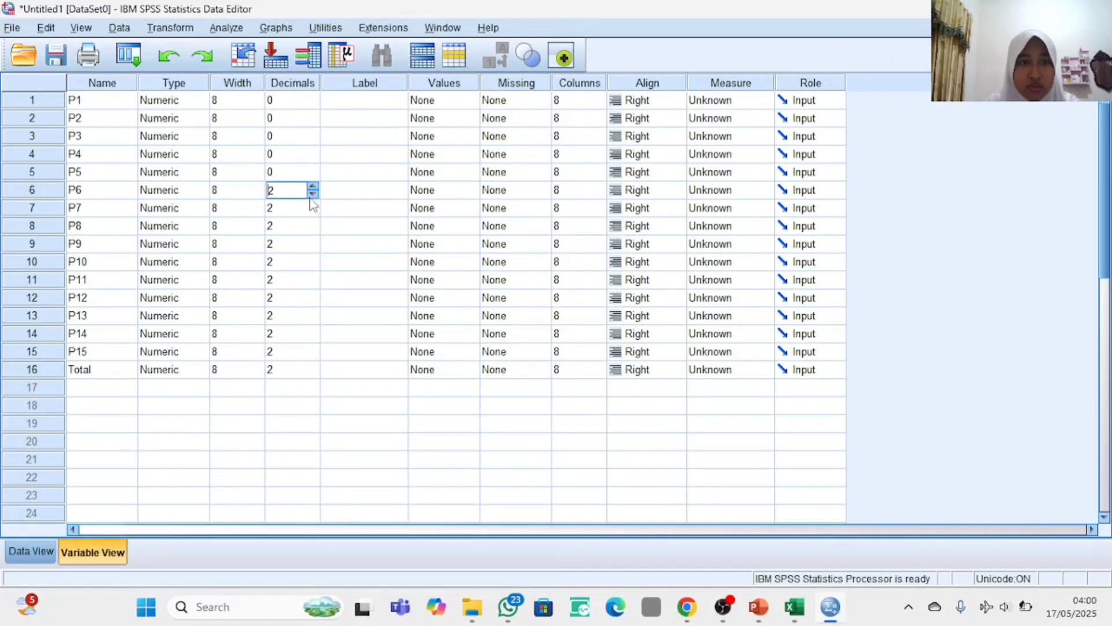
pyautogui.click(313, 195)
pyautogui.click(313, 194)
pyautogui.click(310, 207)
pyautogui.click(312, 212)
pyautogui.click(312, 226)
pyautogui.click(313, 230)
pyautogui.click(312, 244)
pyautogui.click(313, 240)
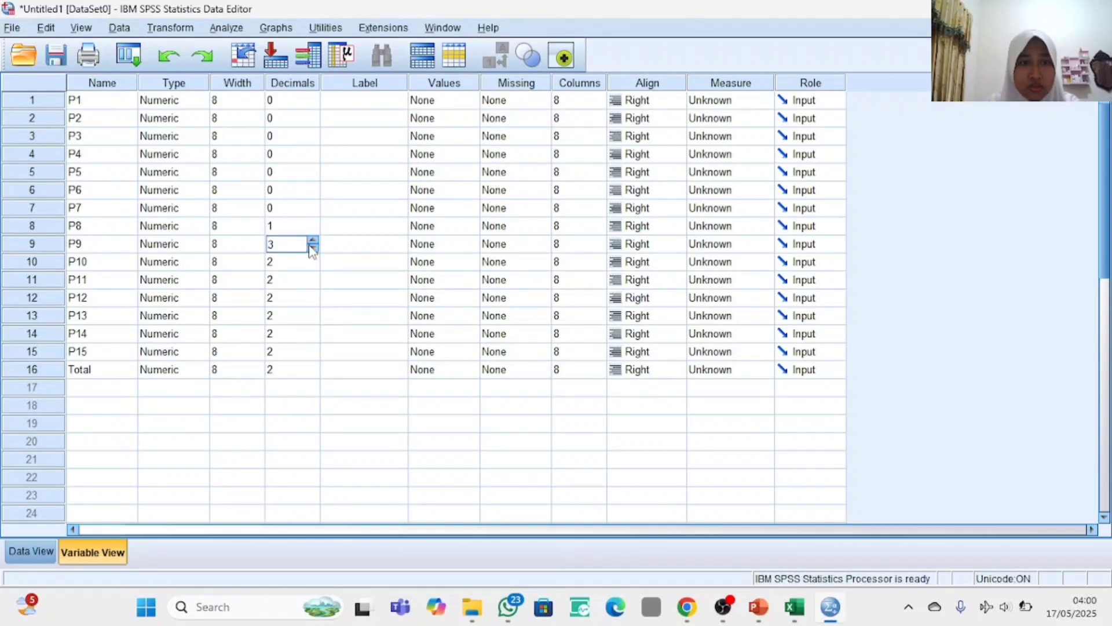
pyautogui.click(310, 226)
pyautogui.click(313, 224)
pyautogui.click(313, 230)
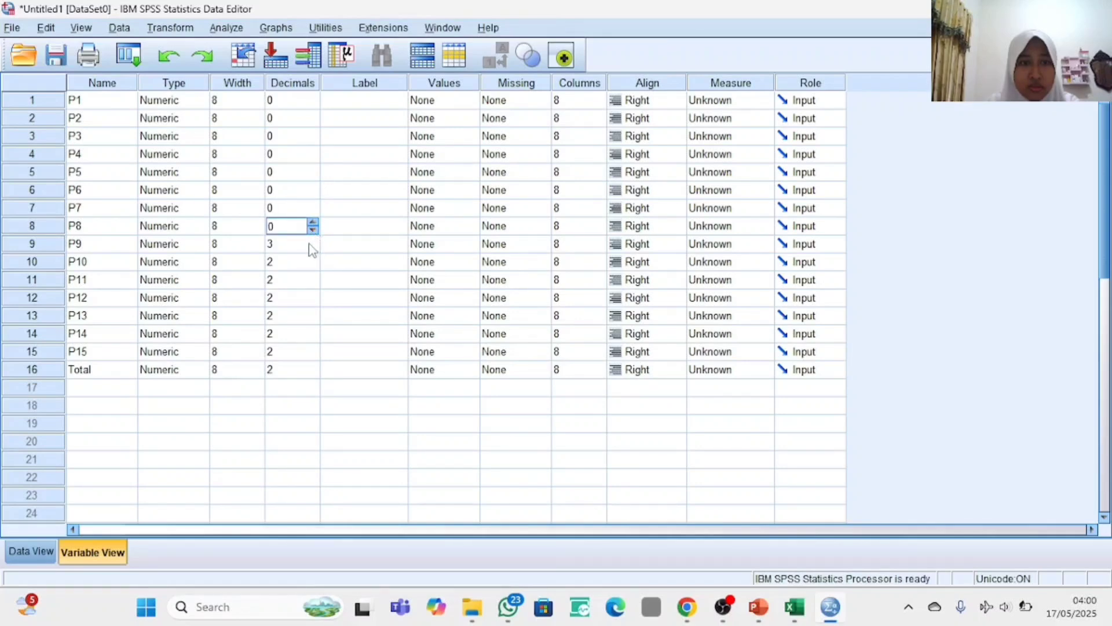
# - Set the number of decimals to 0 for the variables P9 and P10
pyautogui.click(313, 244)
pyautogui.click(313, 241)
pyautogui.click(313, 244)
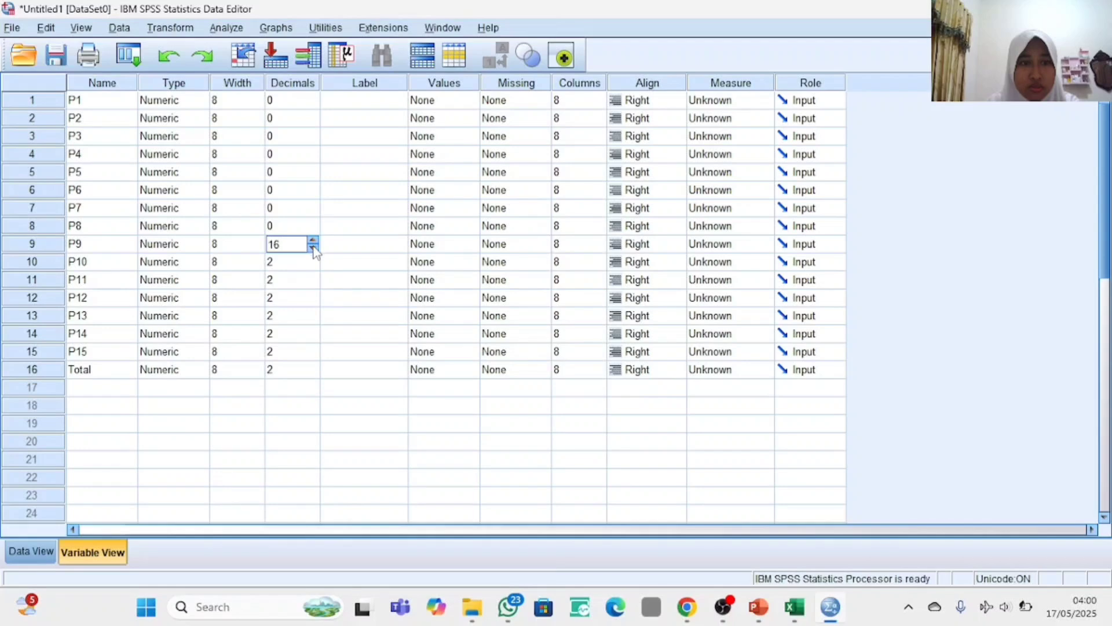
pyautogui.click(313, 248)
pyautogui.click(312, 249)
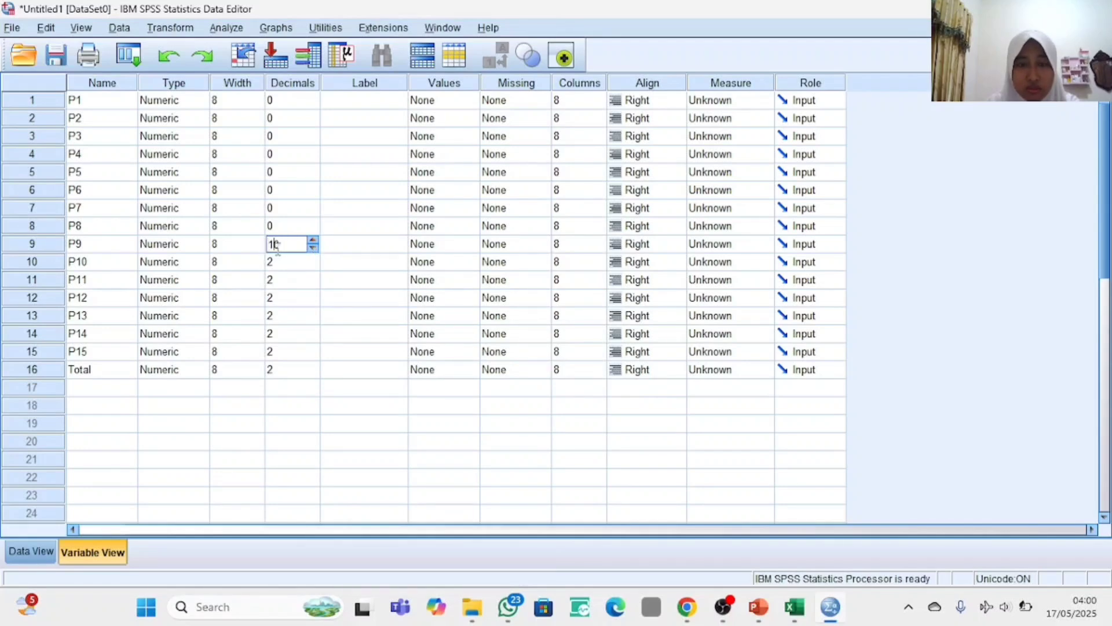
pyautogui.press('BackSpace')
pyautogui.click(284, 262)
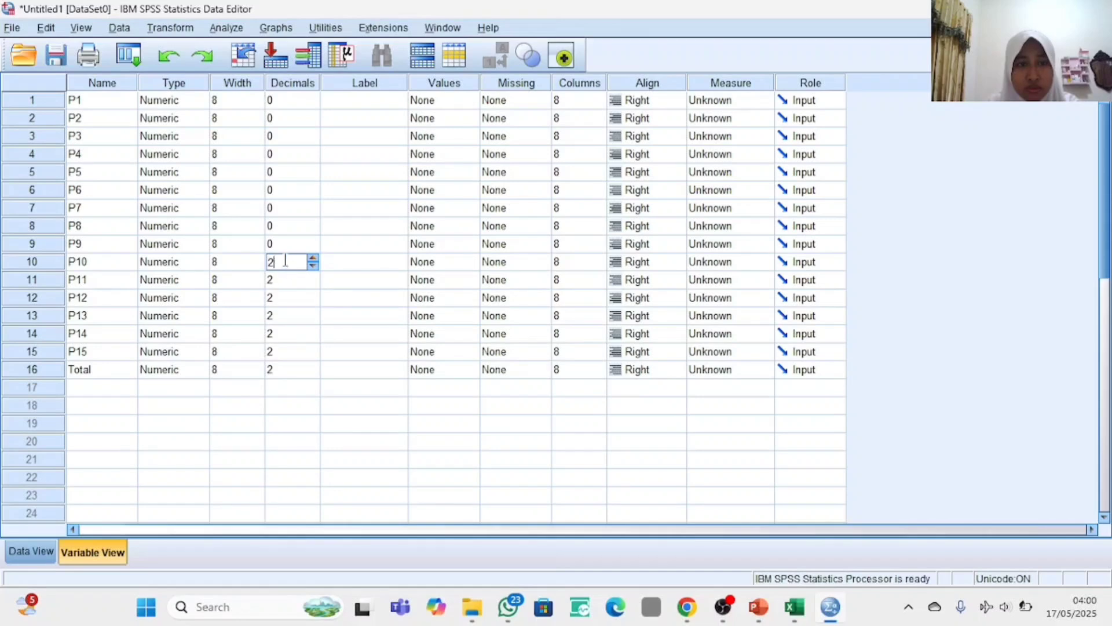
pyautogui.press('BackSpace')
pyautogui.write('0')
# - Set the number of decimals to 0 for the variables P11, P12 and P13
pyautogui.click(284, 281)
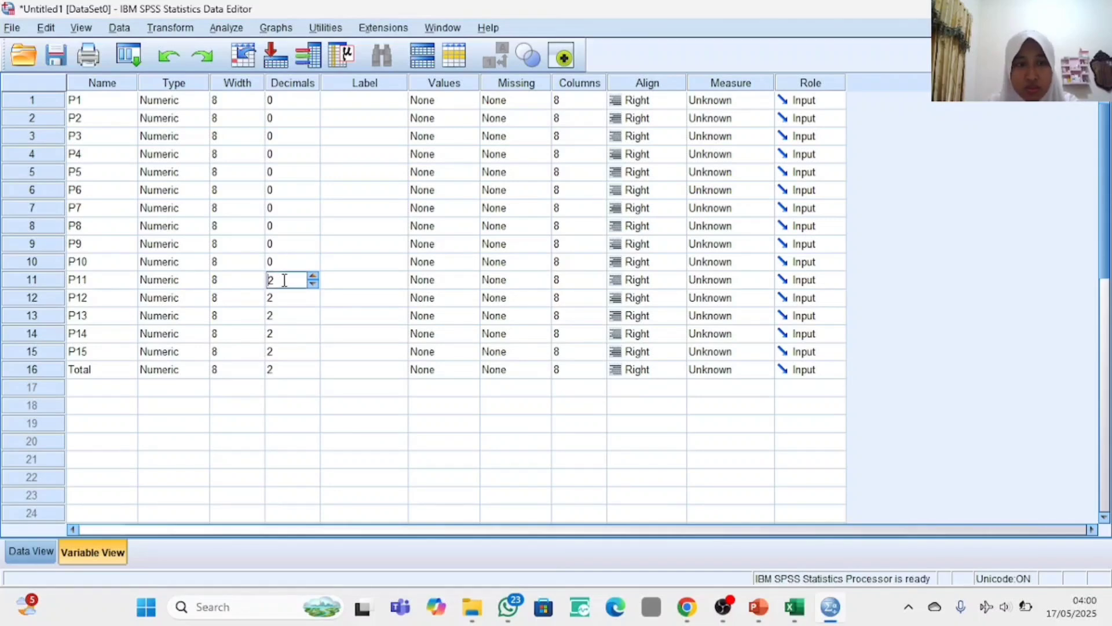
pyautogui.press('BackSpace')
pyautogui.write('0')
pyautogui.click(280, 298)
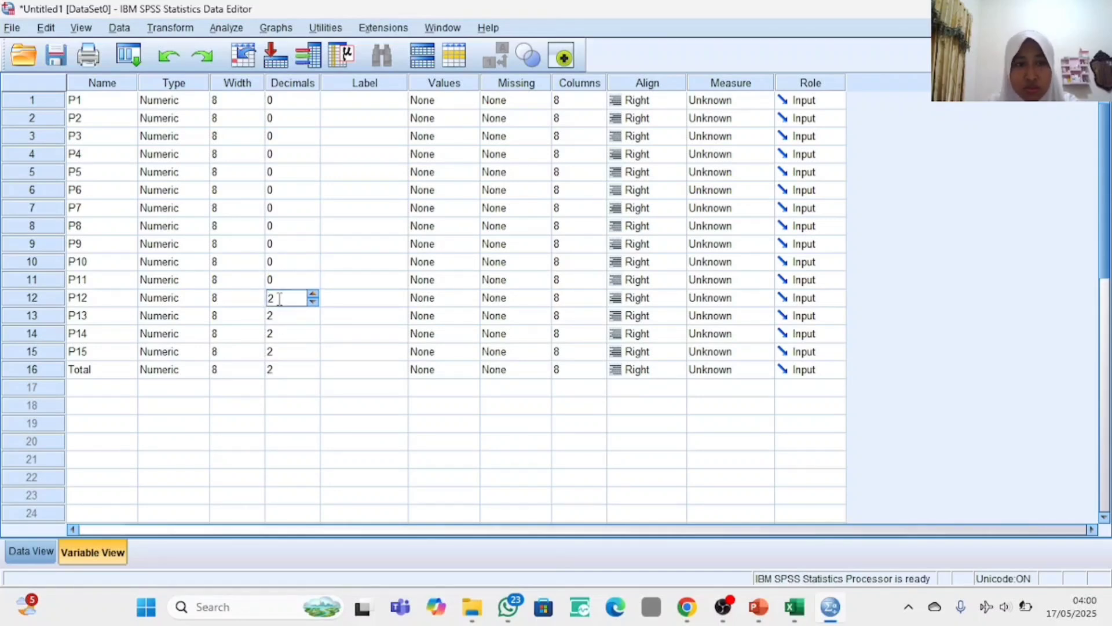
pyautogui.press('BackSpace')
pyautogui.write('0')
pyautogui.press('BackSpace')
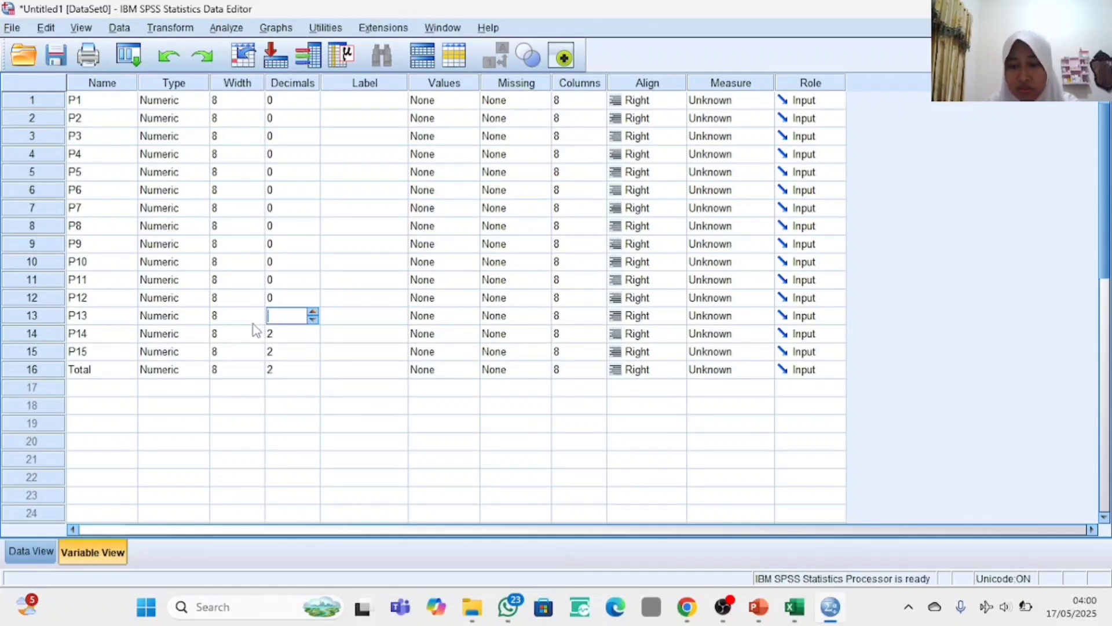
pyautogui.write('0')
# - Set the number of decimals to 0 for the variables P14, P15 and Total
pyautogui.click(293, 331)
pyautogui.press('BackSpace')
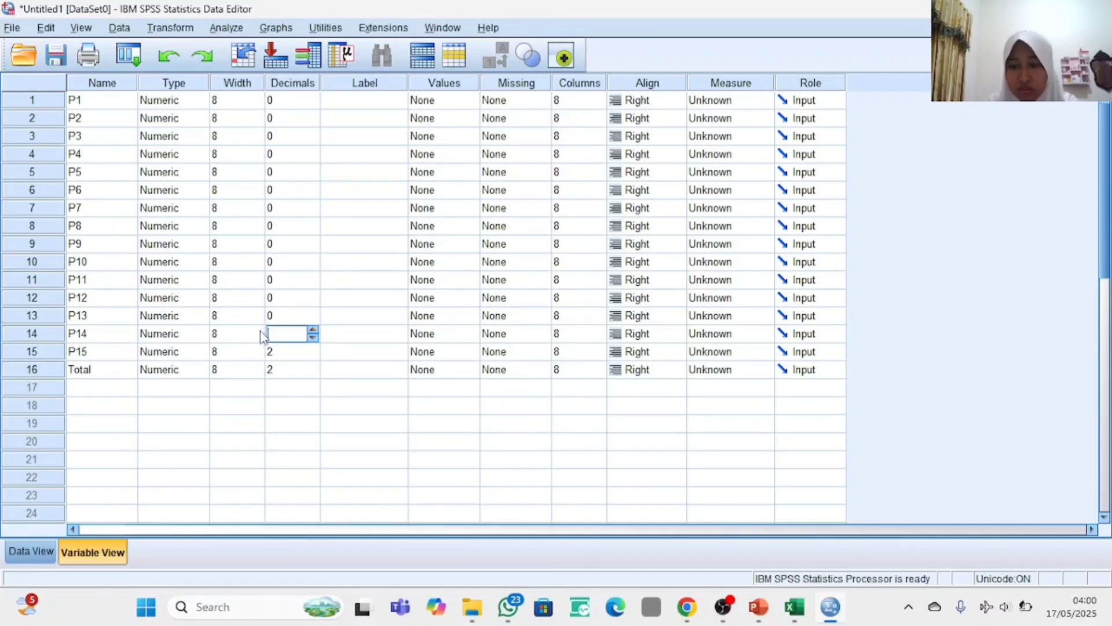
pyautogui.write('0')
pyautogui.click(269, 351)
pyautogui.press('BackSpace')
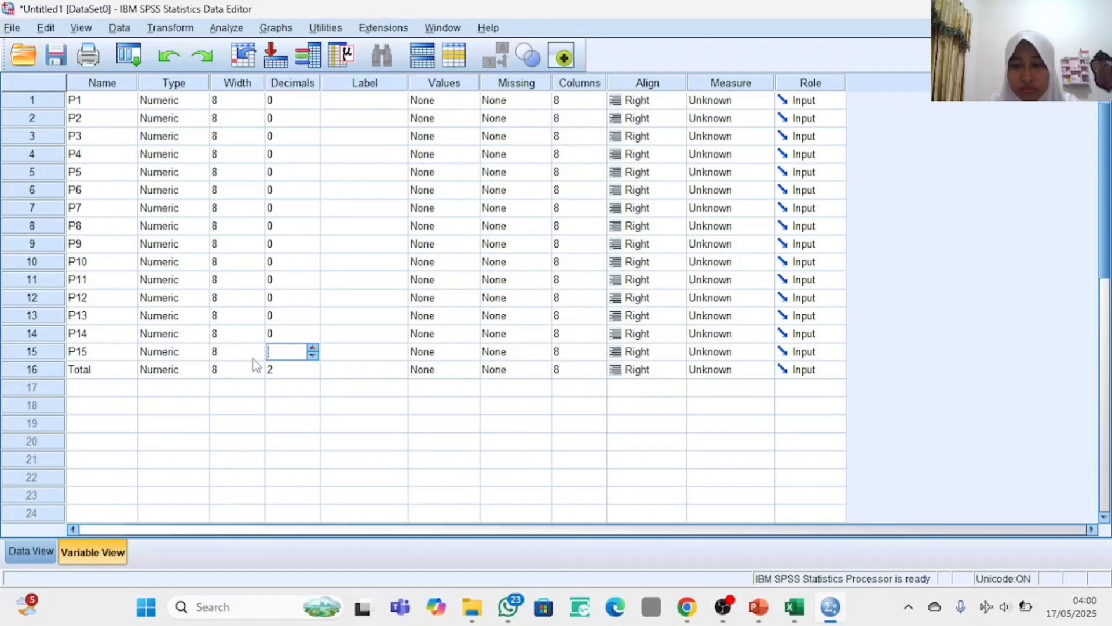
pyautogui.write('0')
pyautogui.click(277, 370)
pyautogui.press('BackSpace')
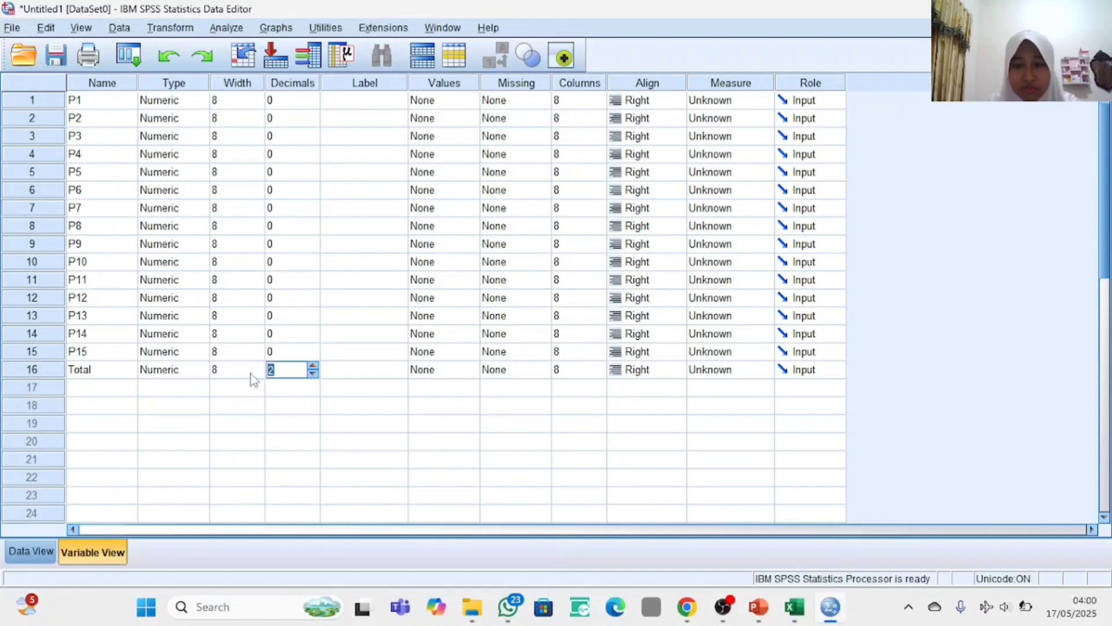
pyautogui.write('0')
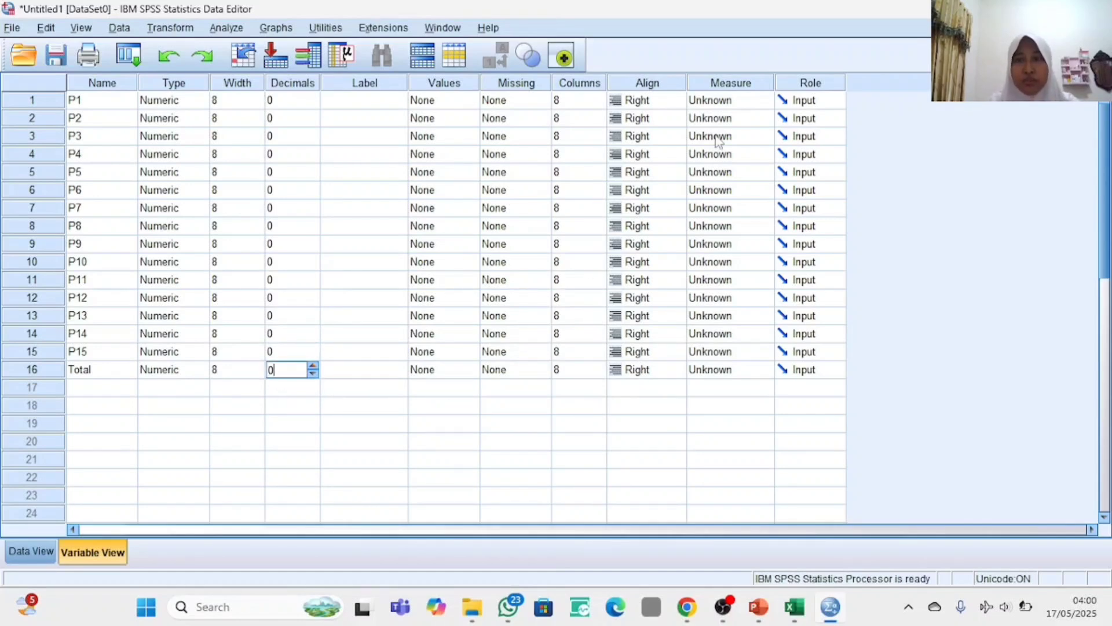
# - Set the measurement level to Scale for the variables P1, P2, P3 and P4
pyautogui.click(742, 101)
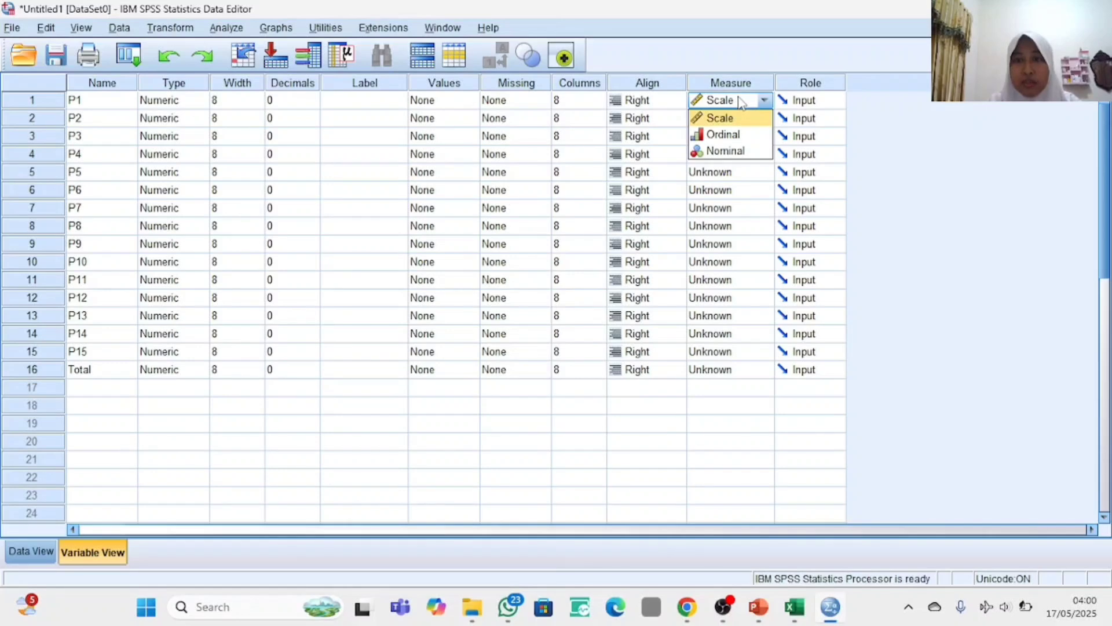
pyautogui.click(736, 117)
pyautogui.click(737, 119)
pyautogui.click(740, 136)
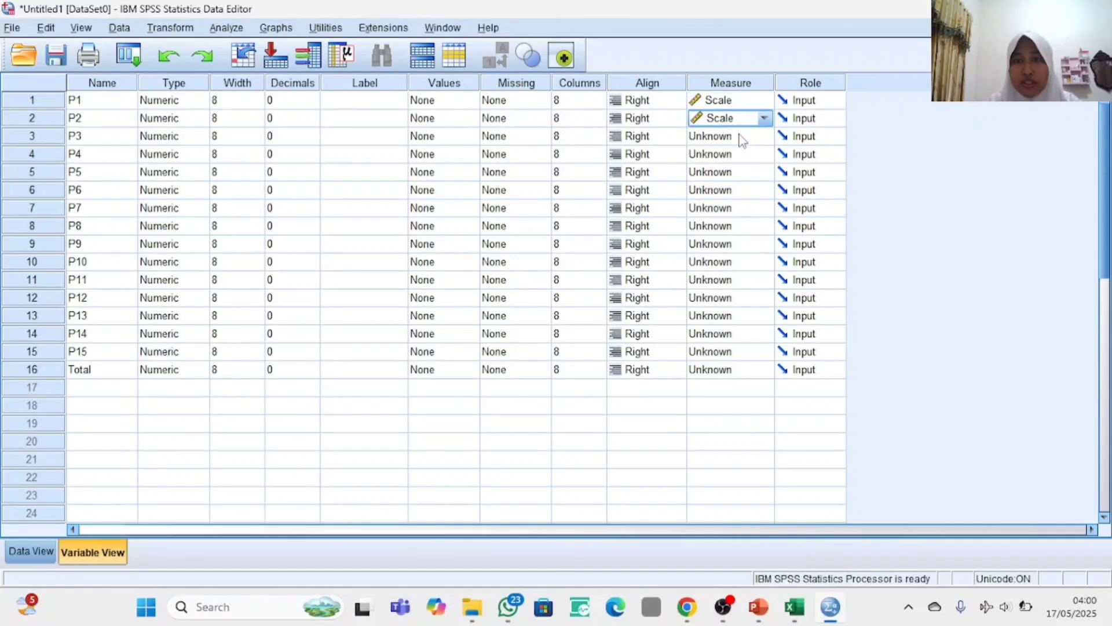
pyautogui.click(742, 139)
pyautogui.click(742, 152)
pyautogui.click(742, 155)
pyautogui.click(745, 171)
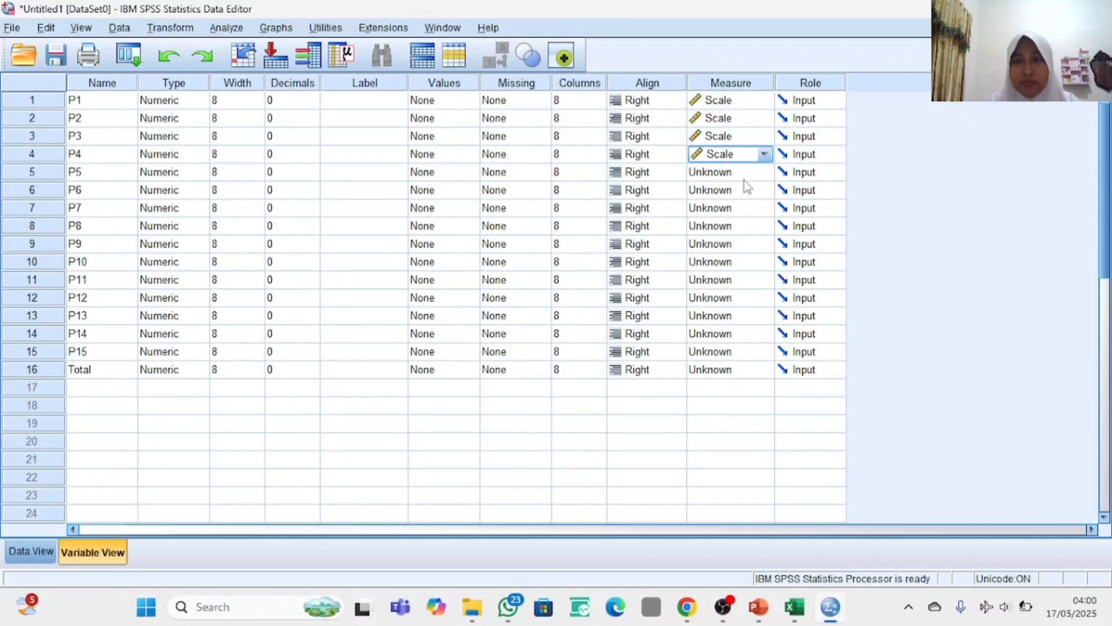
# - Set the measurement level to Scale for the variables P5, P6, P7 and P8
pyautogui.click(744, 171)
pyautogui.click(745, 186)
pyautogui.click(745, 189)
pyautogui.click(744, 206)
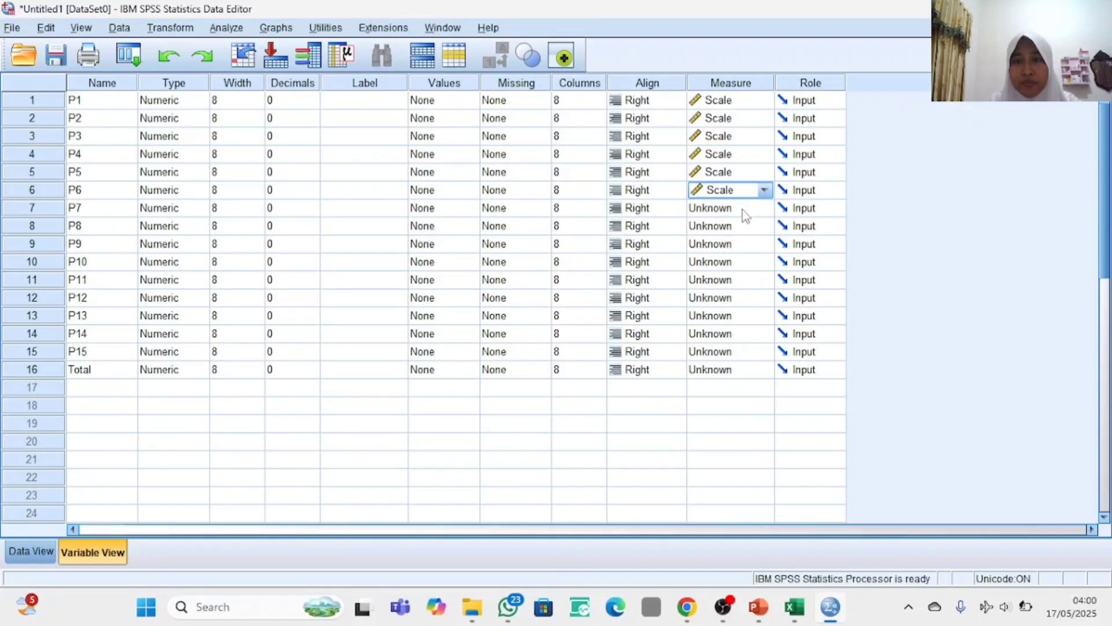
pyautogui.click(745, 213)
pyautogui.click(745, 227)
pyautogui.click(745, 230)
pyautogui.click(746, 244)
# - Set the measurement level to Scale for the variables P9, P10, P11 and P12
pyautogui.click(747, 249)
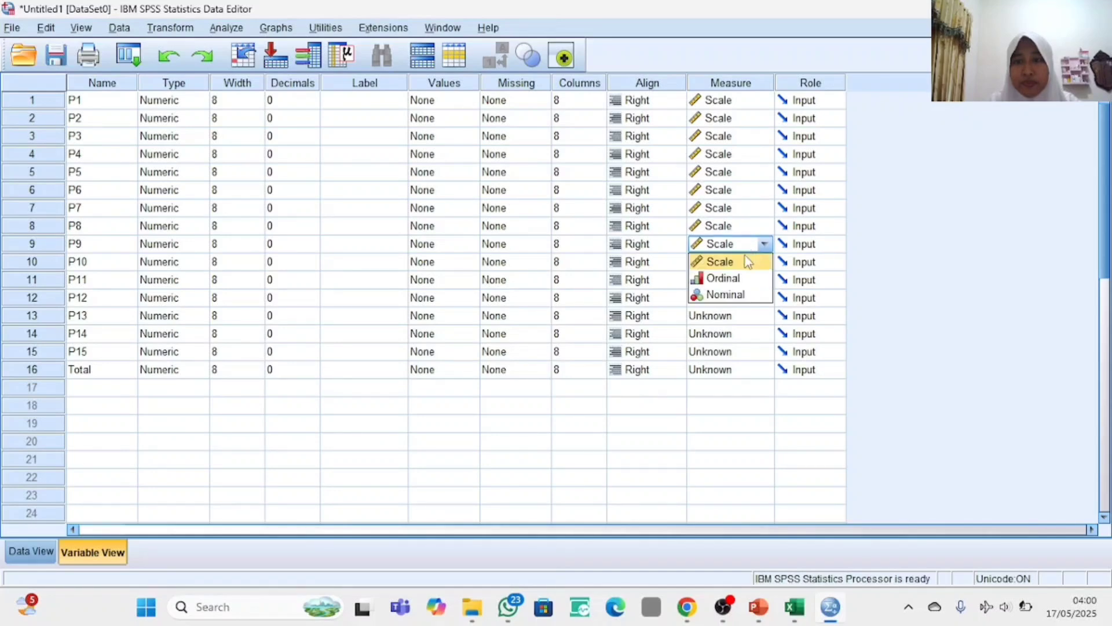
pyautogui.click(747, 261)
pyautogui.click(745, 266)
pyautogui.click(749, 280)
pyautogui.click(750, 283)
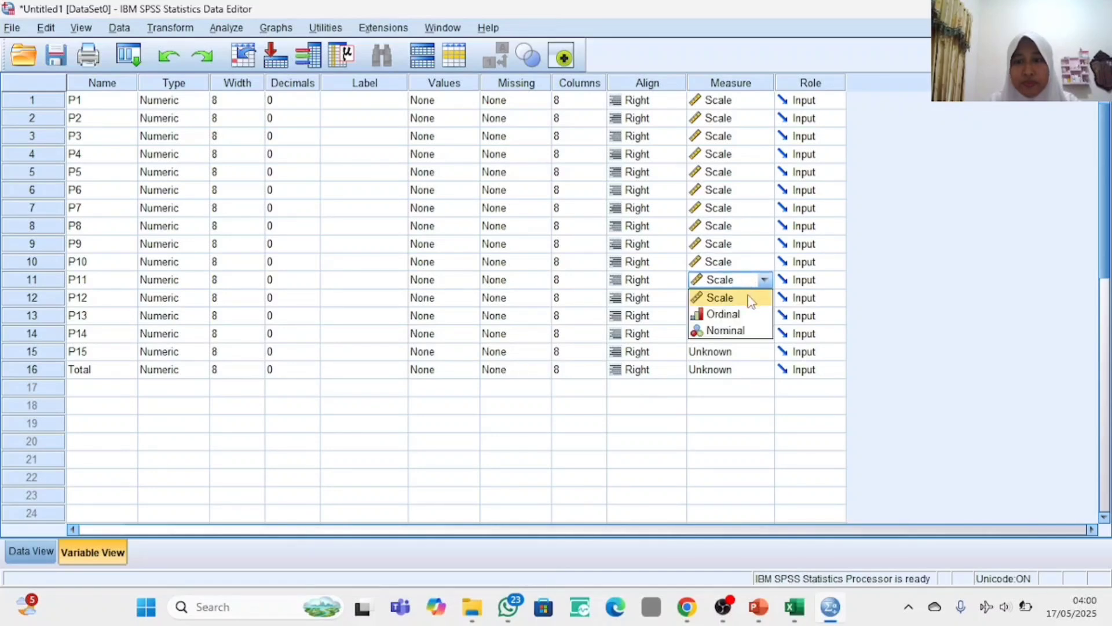
pyautogui.click(751, 298)
pyautogui.click(750, 297)
pyautogui.click(753, 315)
# - Set the measurement level to Scale for the variables P13, P14, P15 and Total
pyautogui.click(759, 315)
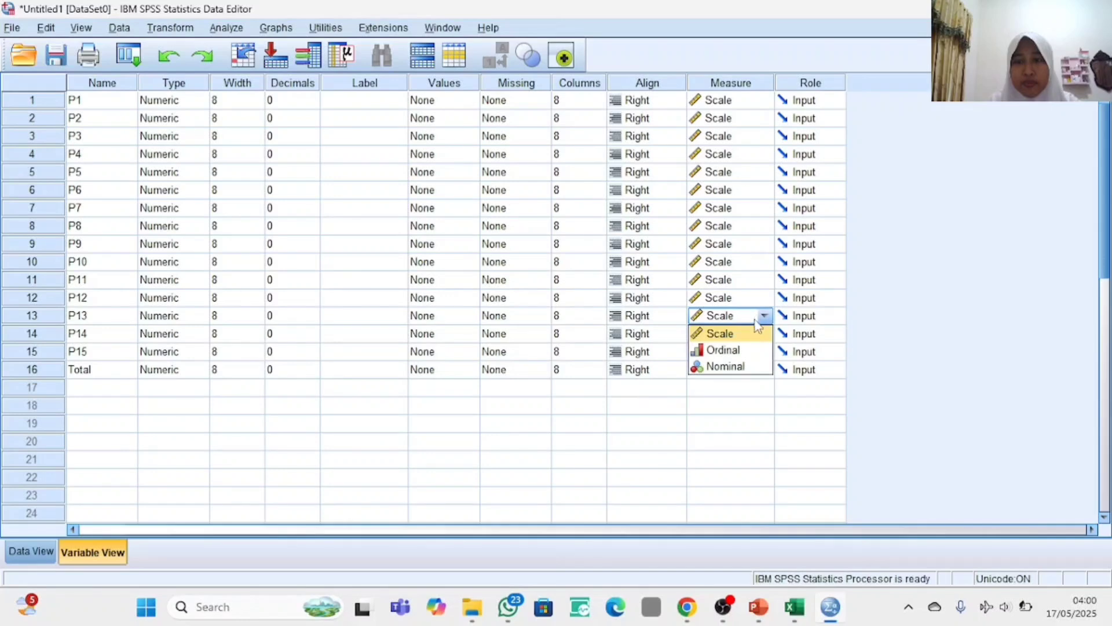
pyautogui.click(744, 333)
pyautogui.click(742, 333)
pyautogui.click(745, 350)
pyautogui.click(746, 352)
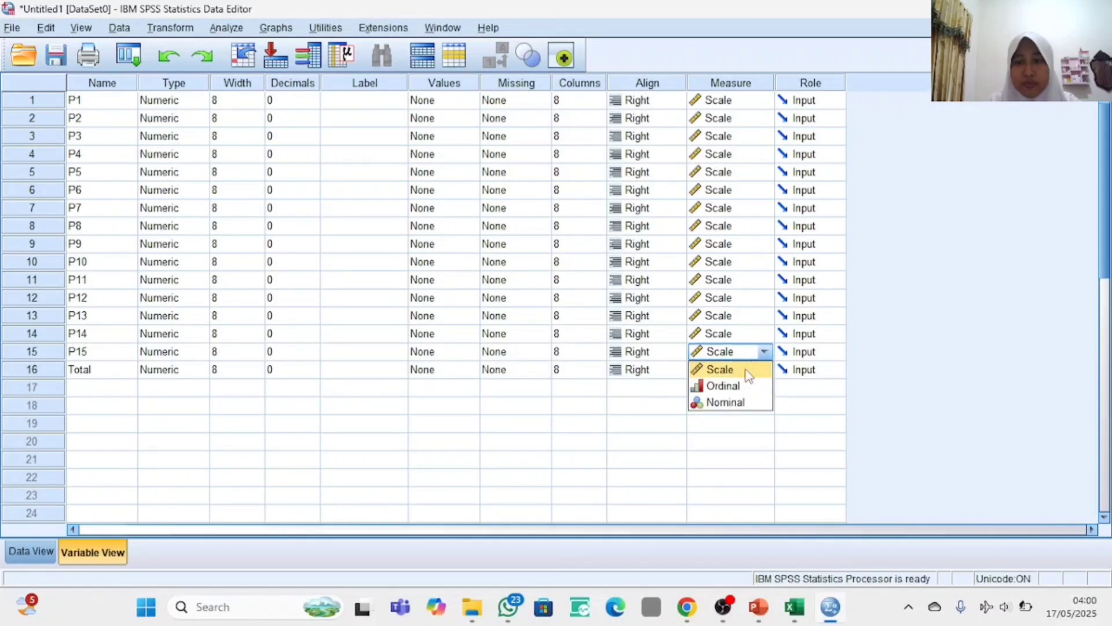
pyautogui.click(749, 371)
pyautogui.click(748, 372)
pyautogui.click(743, 387)
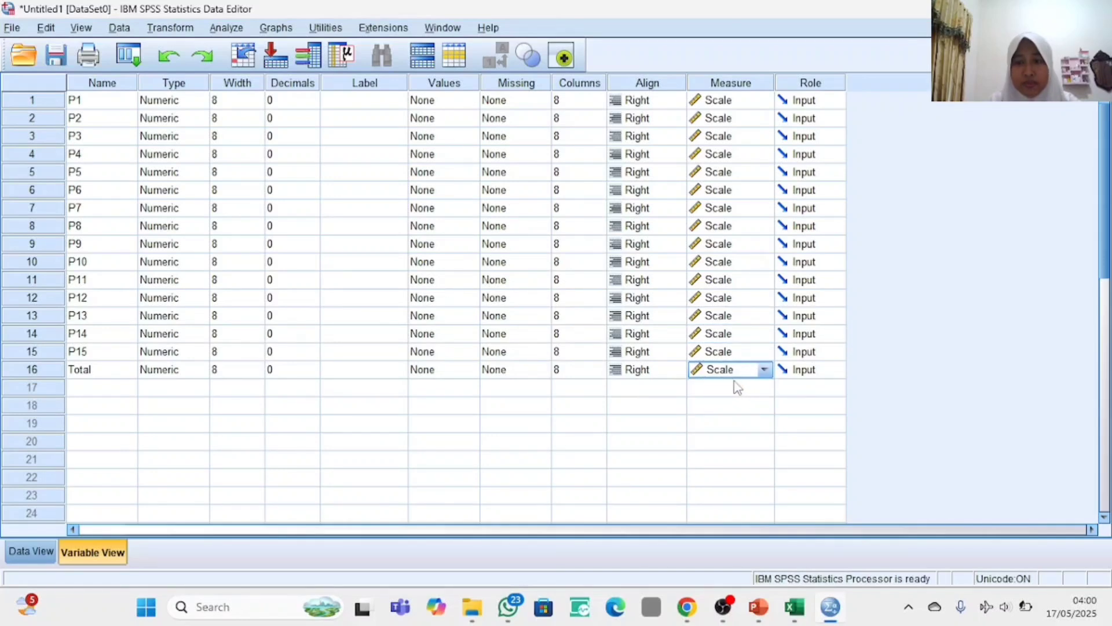
pyautogui.click(723, 607)
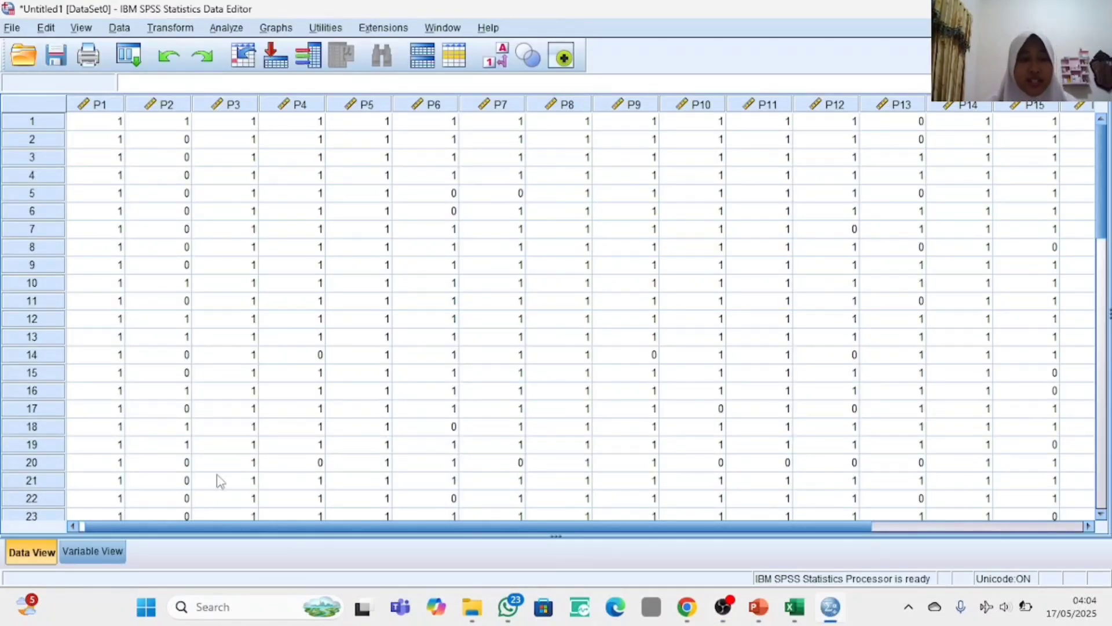
# - Check the variable definitions and look over the item scores entered in the dataset
pyautogui.click(78, 551)
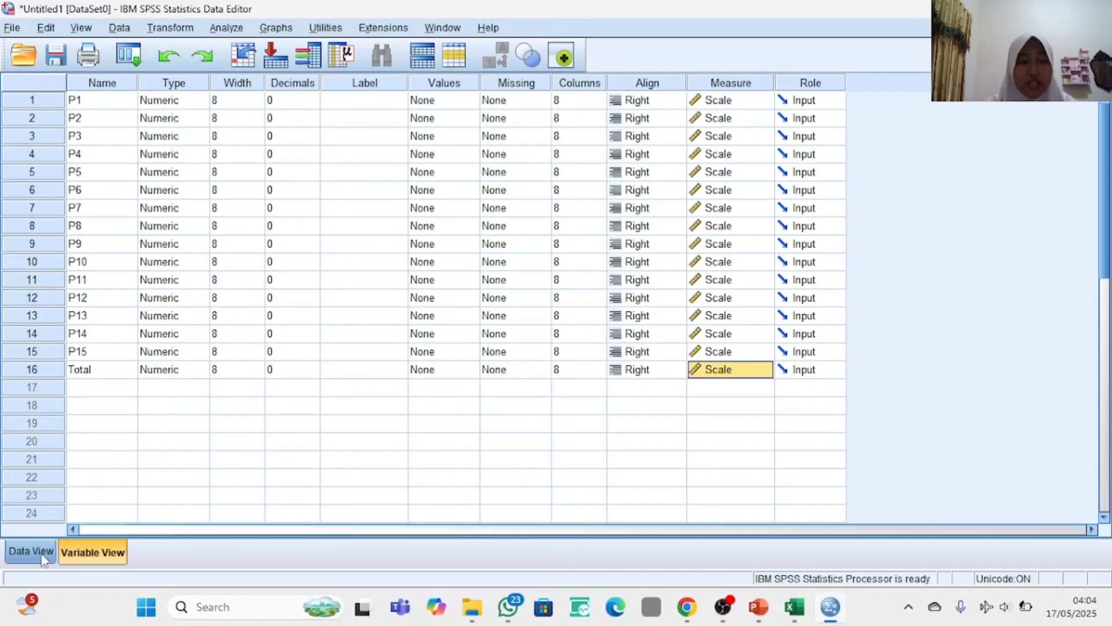
pyautogui.click(32, 553)
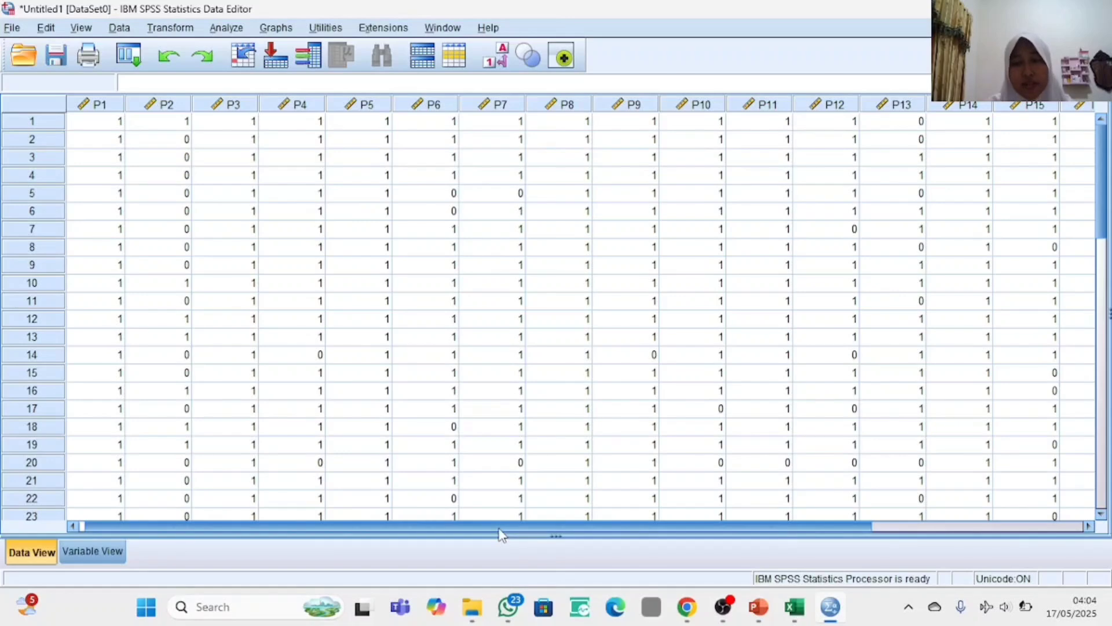
pyautogui.moveTo(500, 532); pyautogui.dragTo(394, 540)
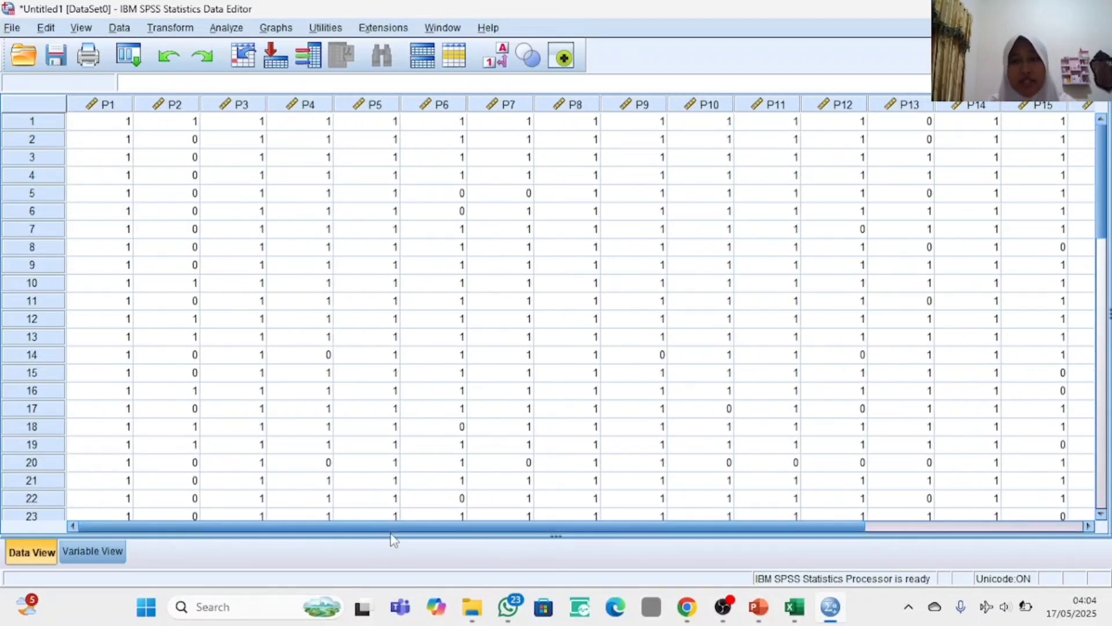
# - Run a two-tailed bivariate Pearson correlation on all variables, P1 to P15 and Total, flagging significant correlations
pyautogui.click(223, 29)
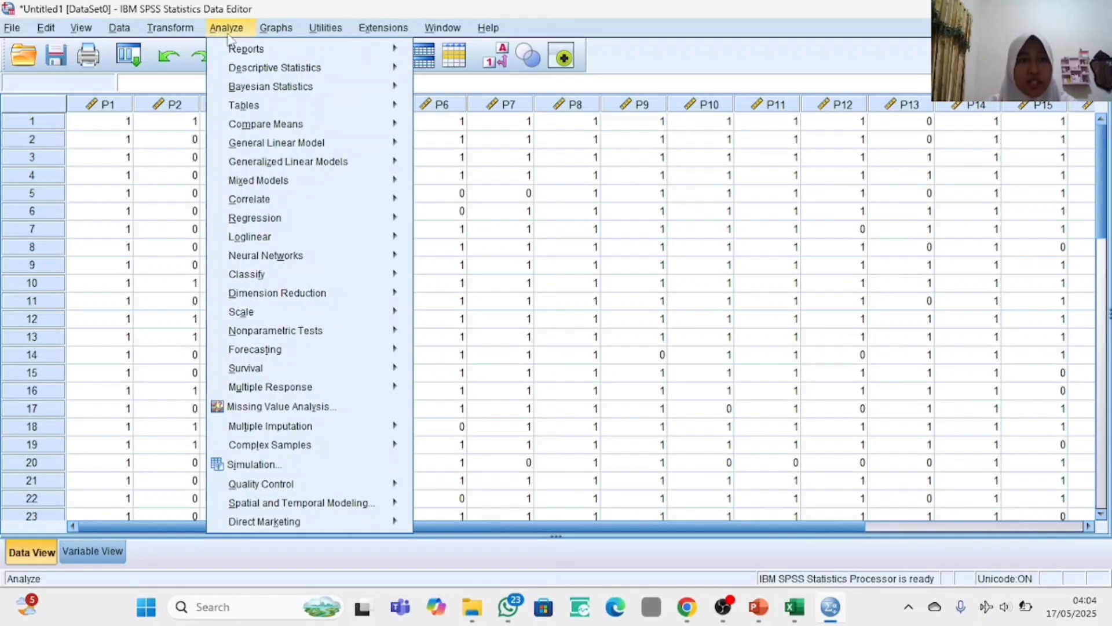
pyautogui.moveTo(273, 206)
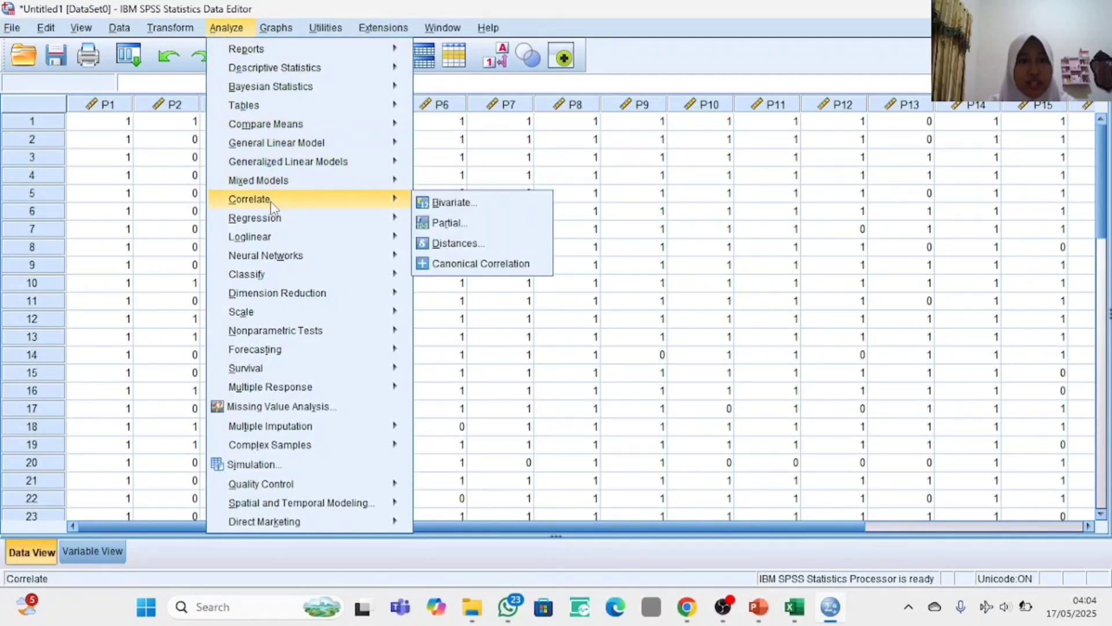
pyautogui.click(451, 203)
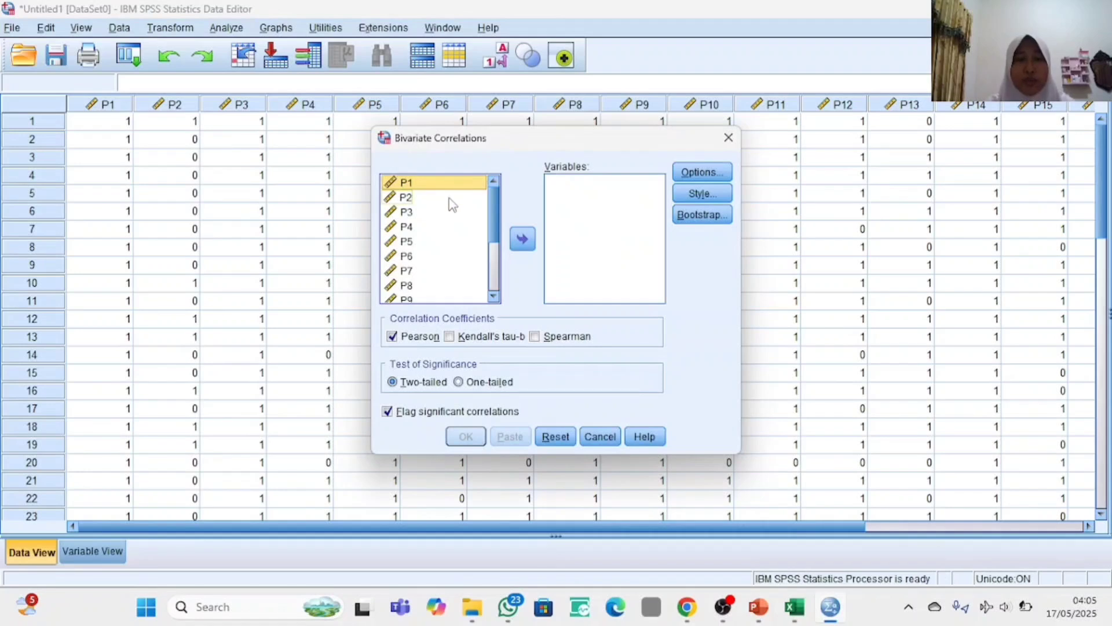
pyautogui.click(443, 186)
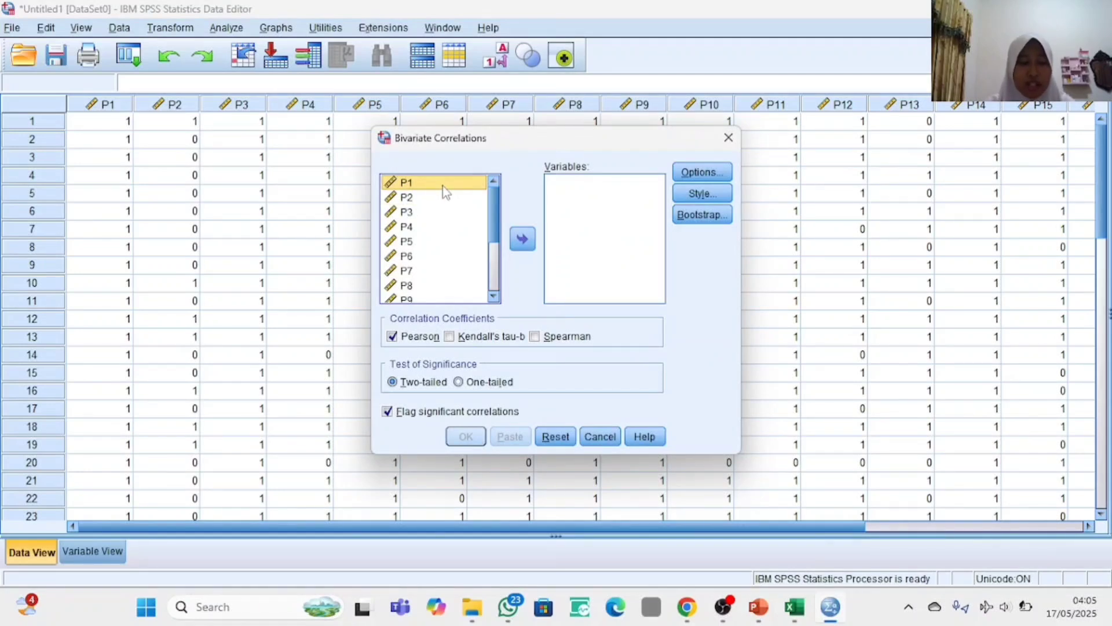
pyautogui.hotkey('ctrl', 'a')
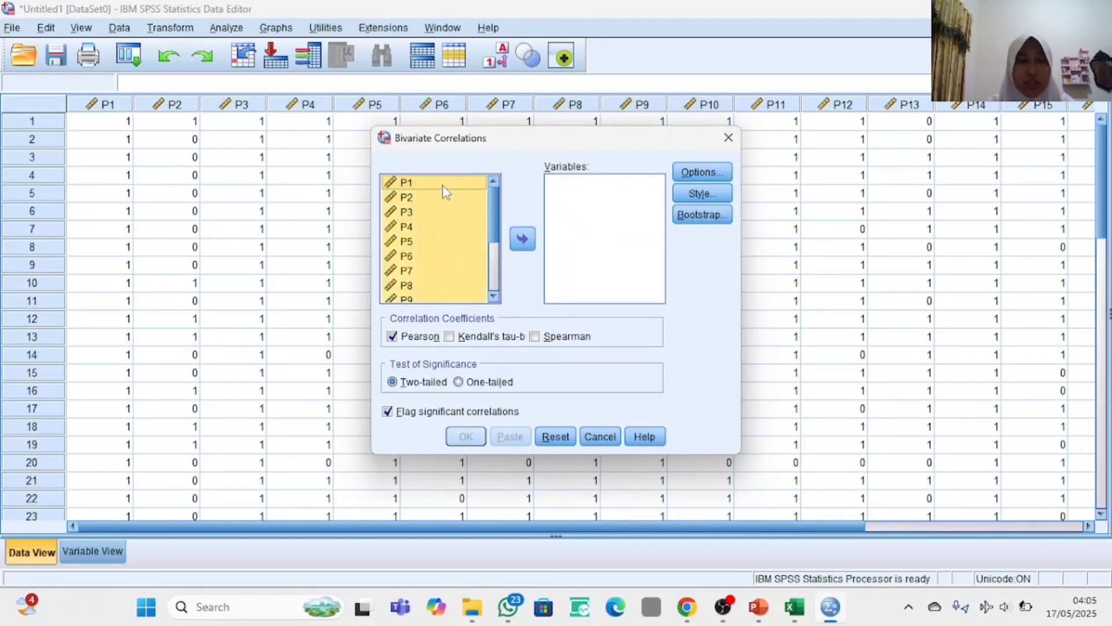
pyautogui.click(523, 240)
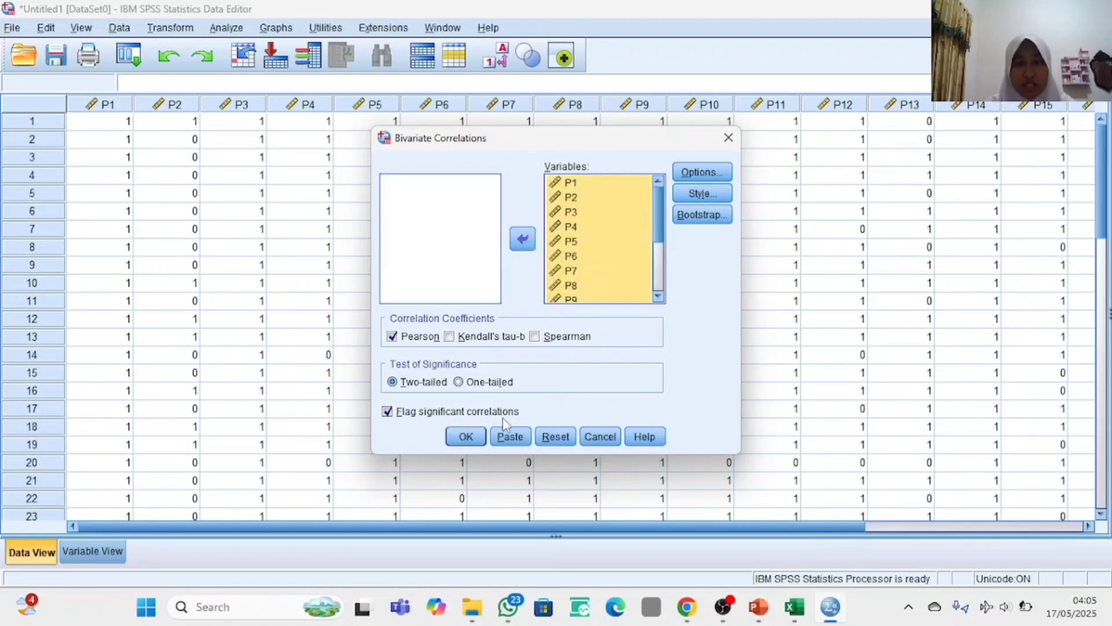
pyautogui.click(469, 438)
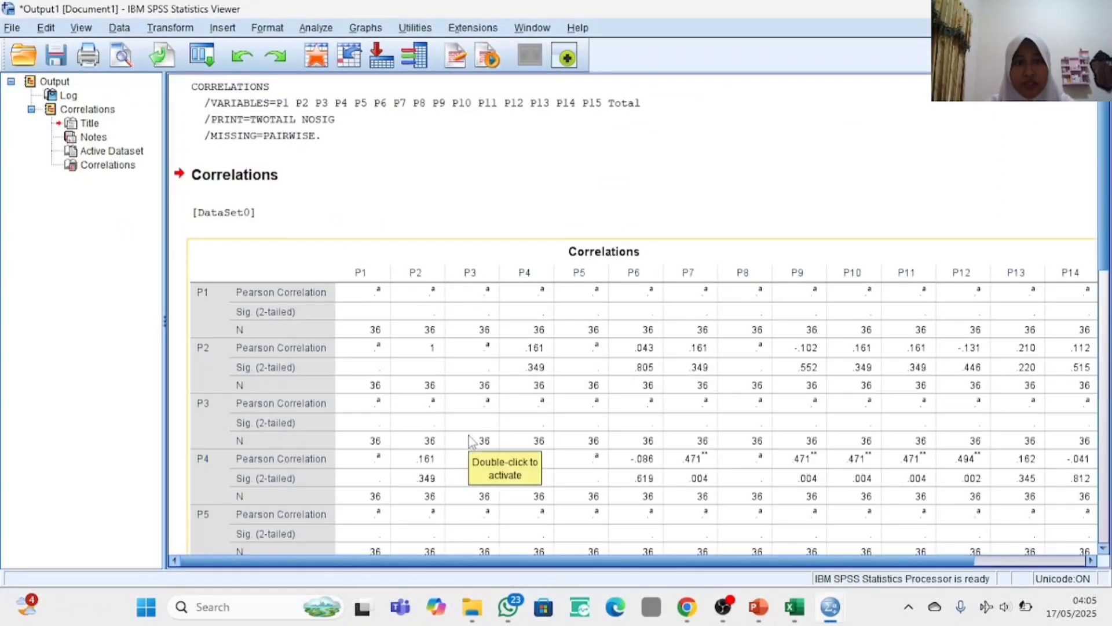
# - Examine the whole correlation matrix, including the column and the row for Total
pyautogui.moveTo(1110, 158); pyautogui.dragTo(1110, 417)
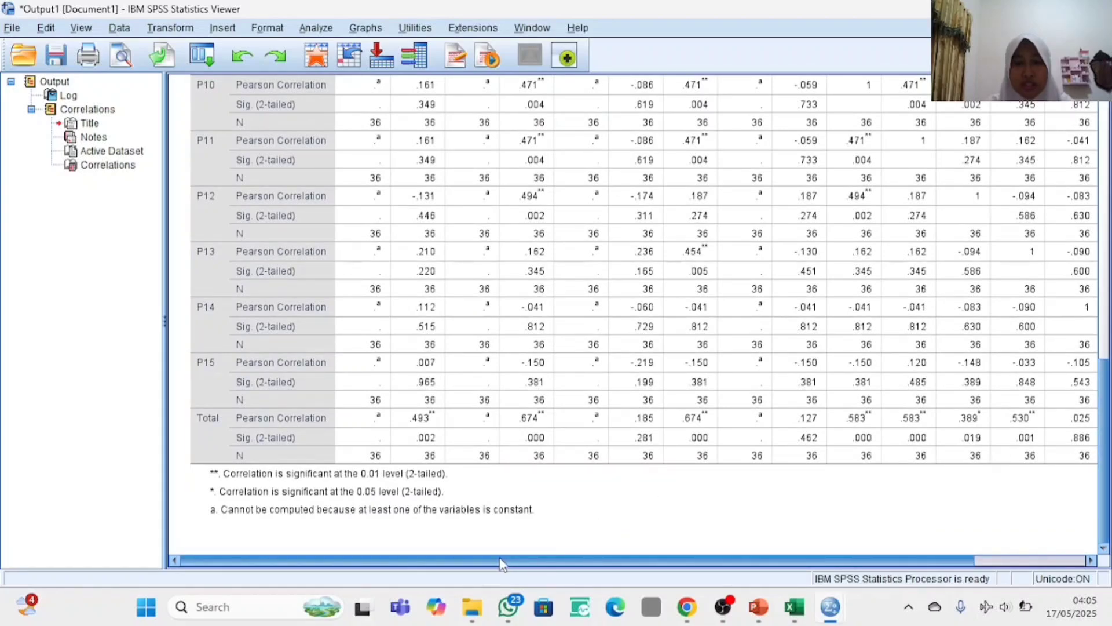
pyautogui.moveTo(508, 563); pyautogui.dragTo(721, 563)
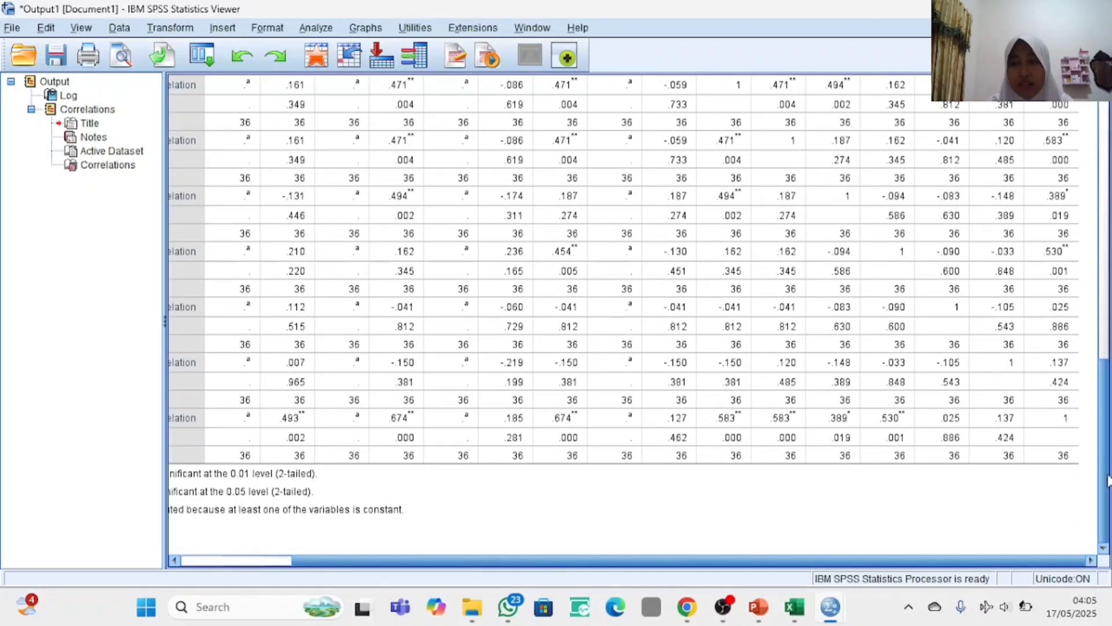
pyautogui.moveTo(1110, 479); pyautogui.dragTo(1110, 207)
pyautogui.scroll(-5, 1053, 348)
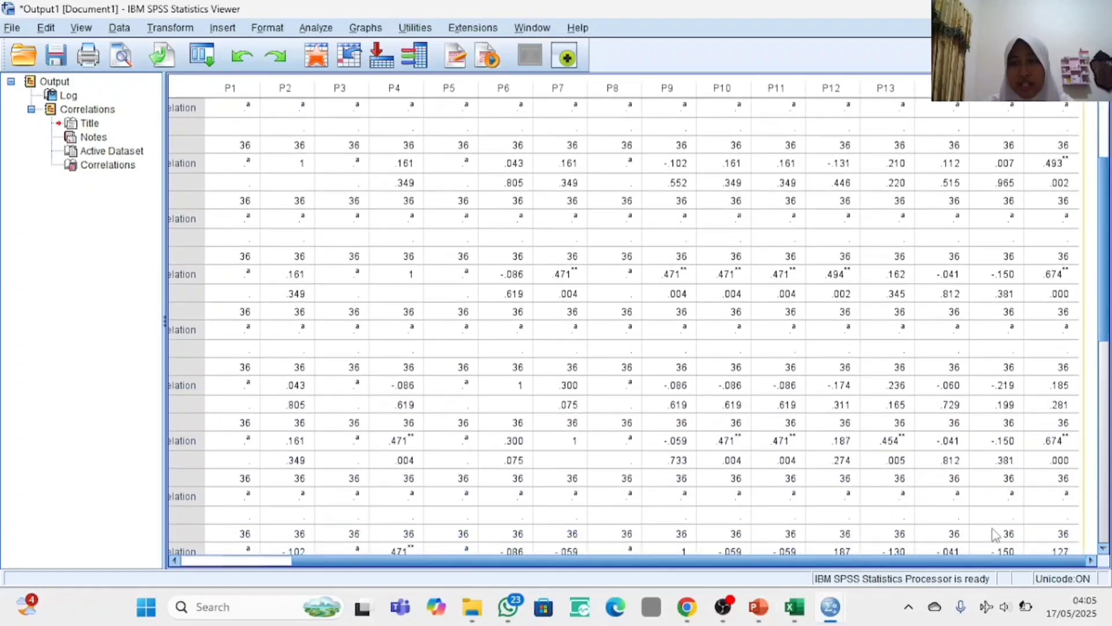
pyautogui.moveTo(1105, 260); pyautogui.dragTo(1104, 492)
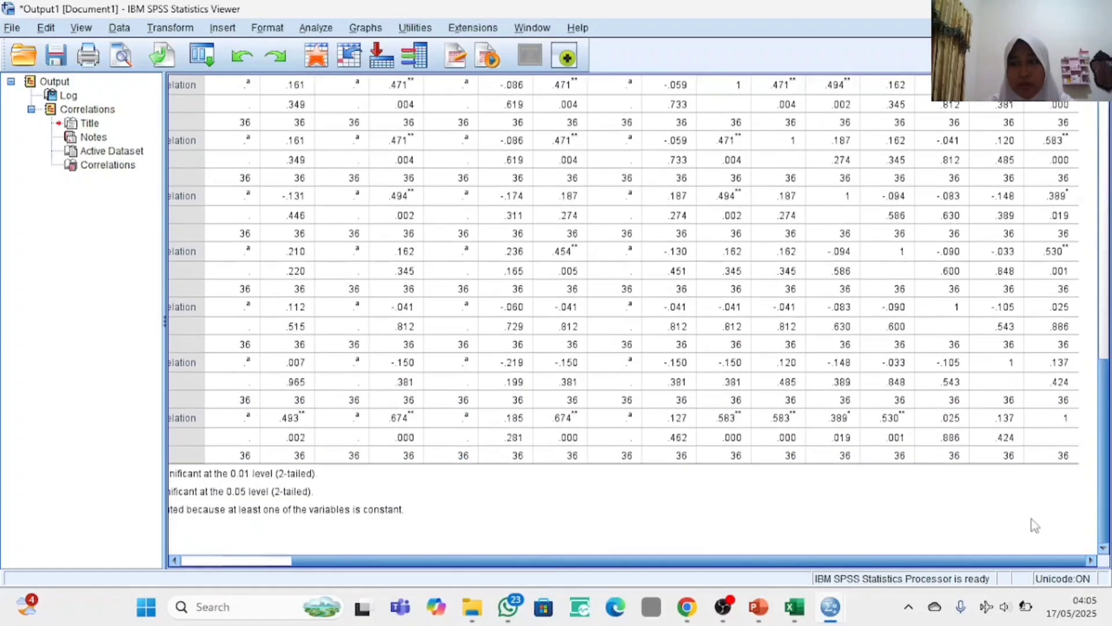
pyautogui.moveTo(708, 560); pyautogui.dragTo(570, 563)
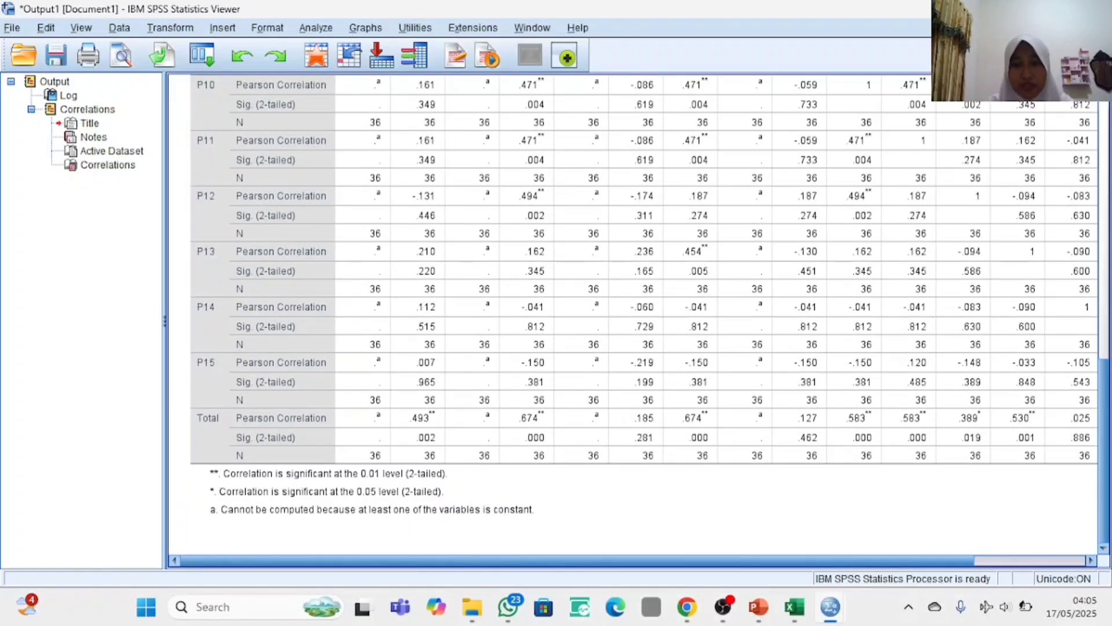
pyautogui.click(725, 608)
pyautogui.click(1026, 439)
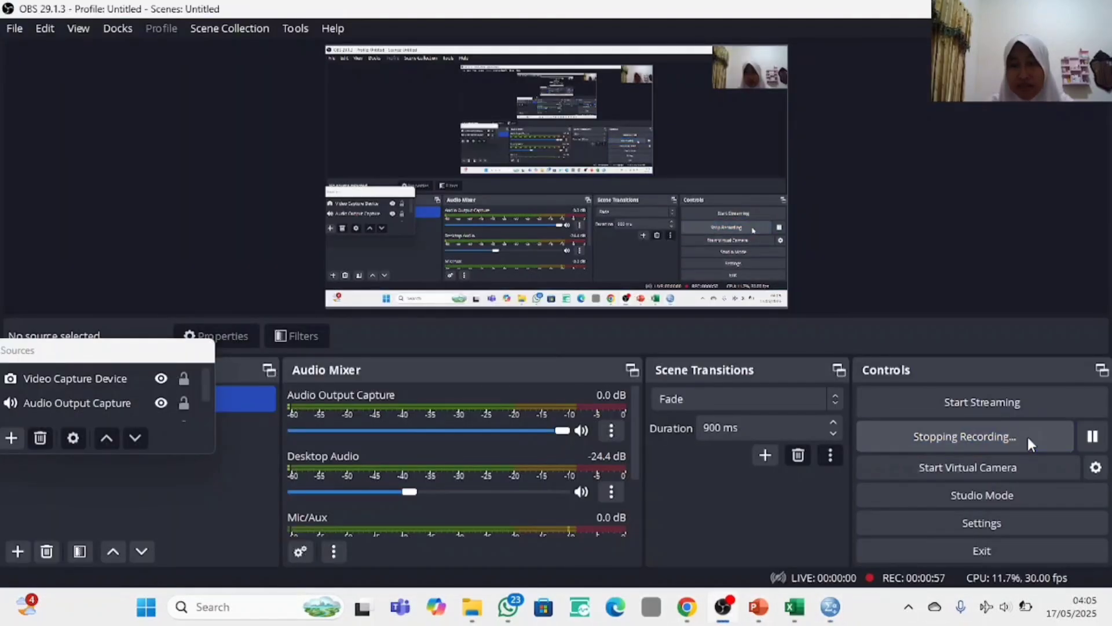
# - Switch to the SPSS output document and examine each item's Pearson correlation and significance against Total
pyautogui.moveTo(830, 606)
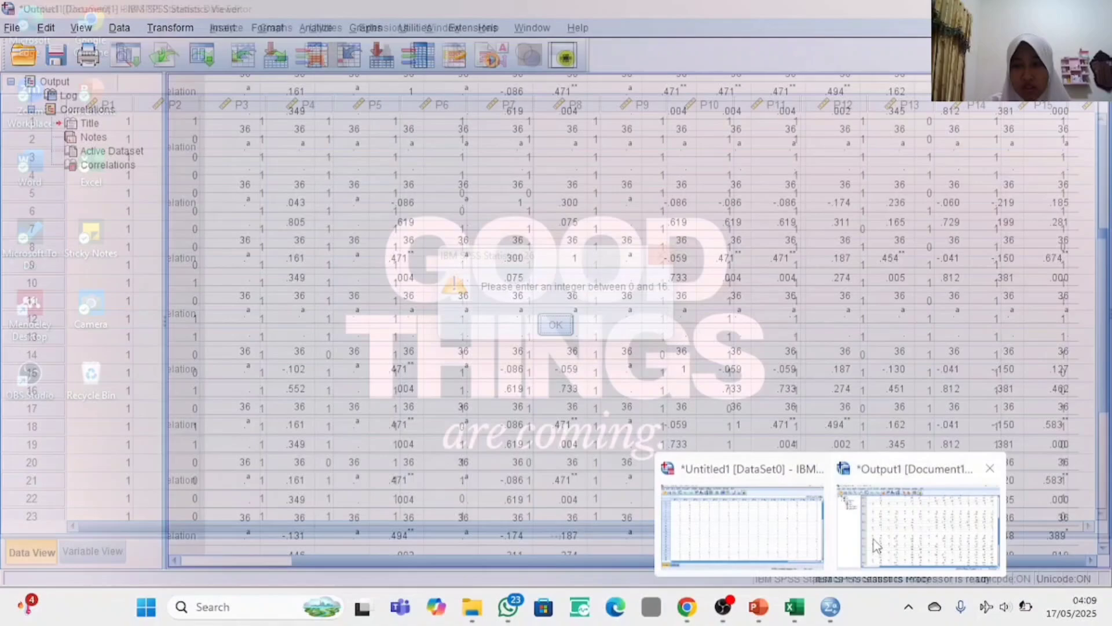
pyautogui.click(876, 546)
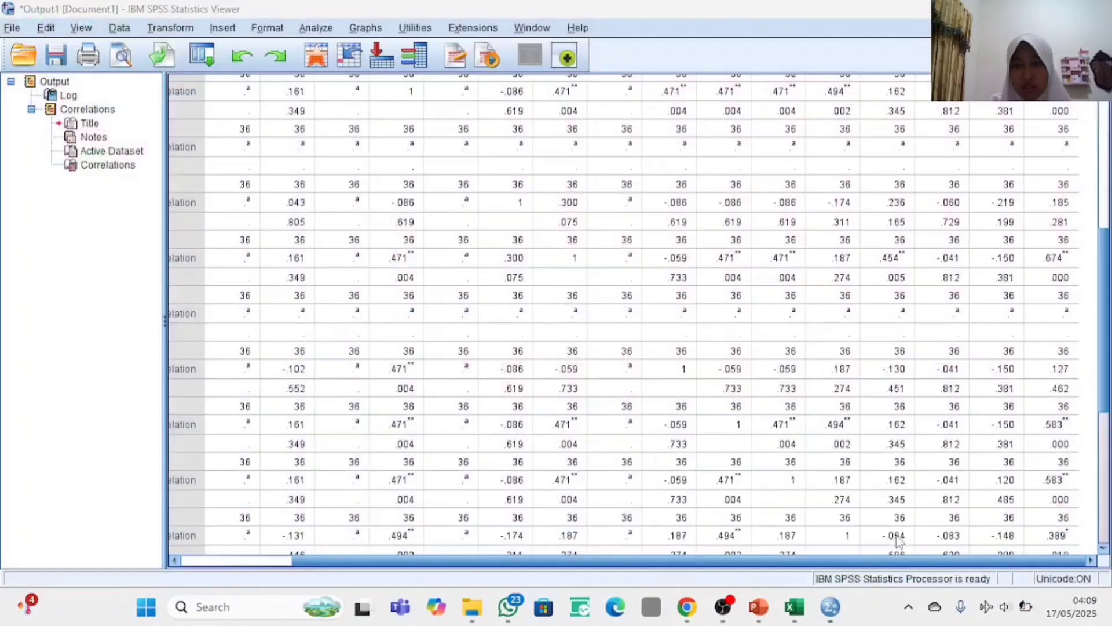
pyautogui.scroll(-1, 886, 499)
pyautogui.moveTo(1107, 412); pyautogui.dragTo(1110, 512)
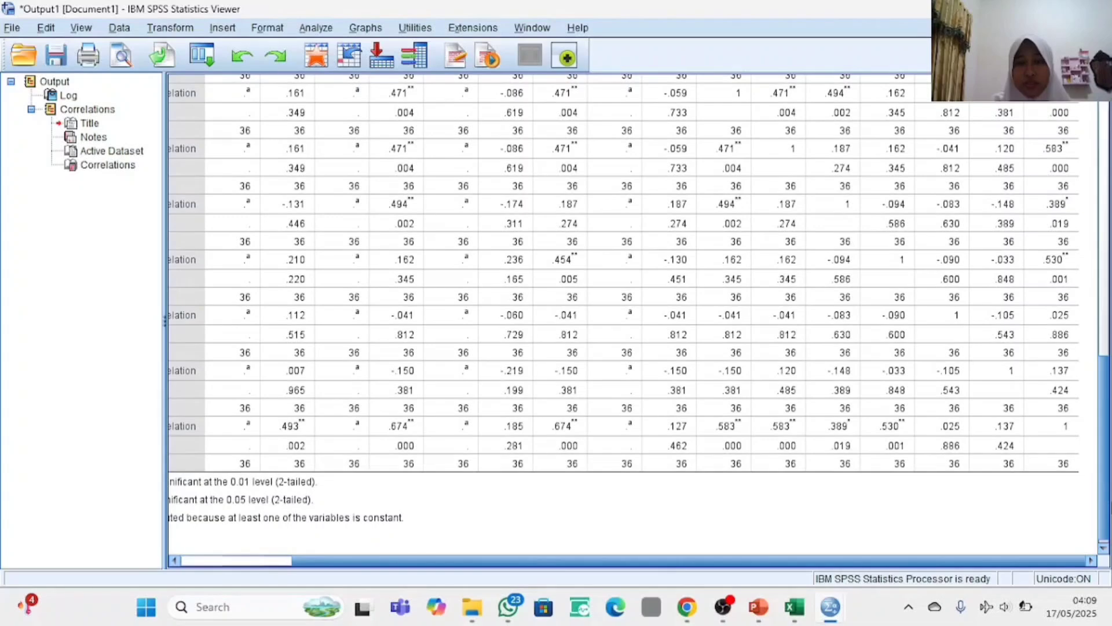
pyautogui.moveTo(1108, 433); pyautogui.dragTo(1107, 411)
pyautogui.moveTo(957, 561); pyautogui.dragTo(806, 563)
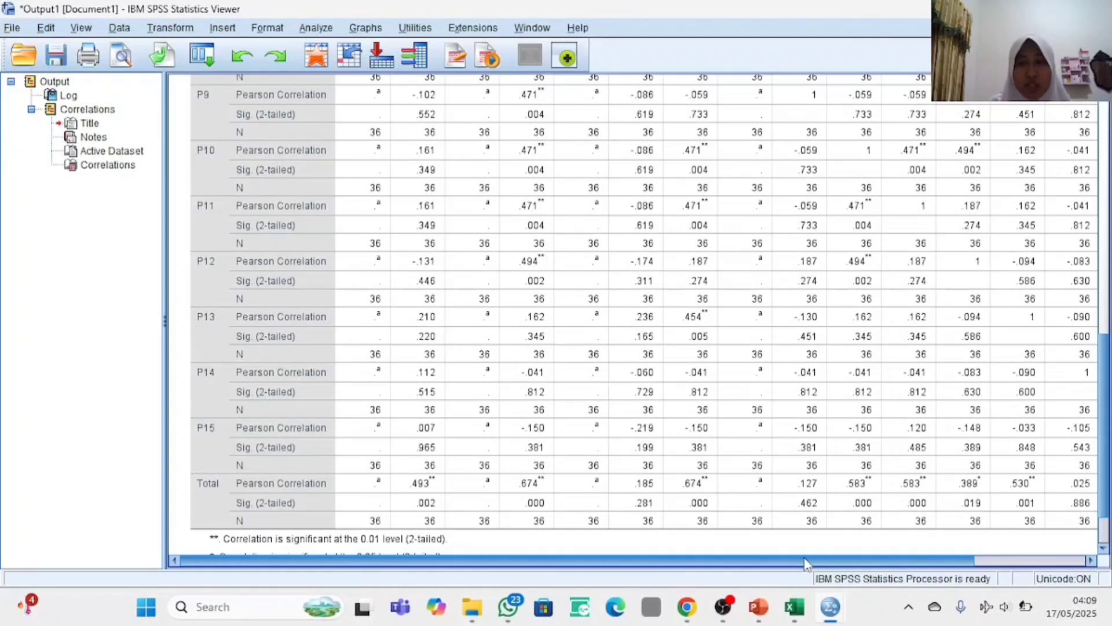
pyautogui.scroll(1, 1102, 382)
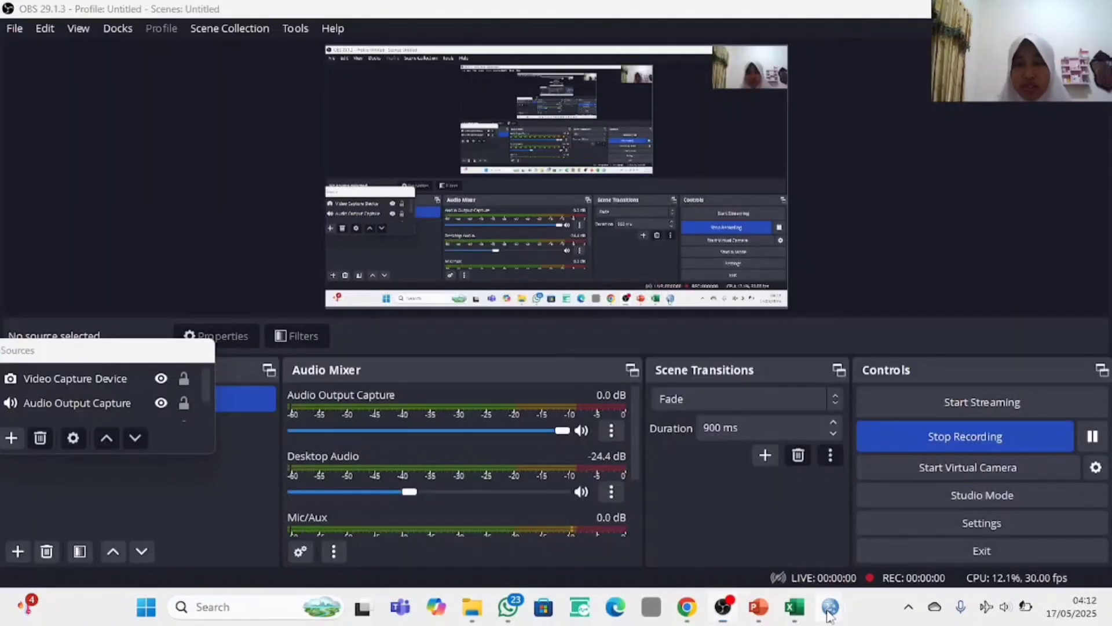
# - Return to the SPSS output document and review the correlation rows from the Total row back up to P2
pyautogui.moveTo(830, 614)
pyautogui.click(929, 524)
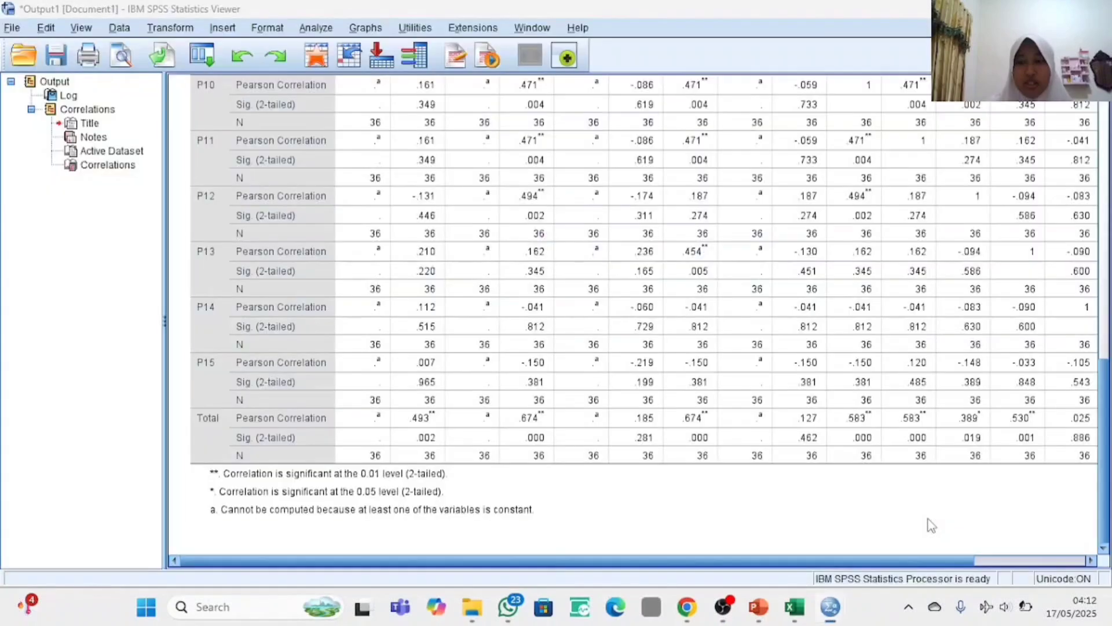
pyautogui.scroll(2, 933, 513)
pyautogui.scroll(5, 933, 513)
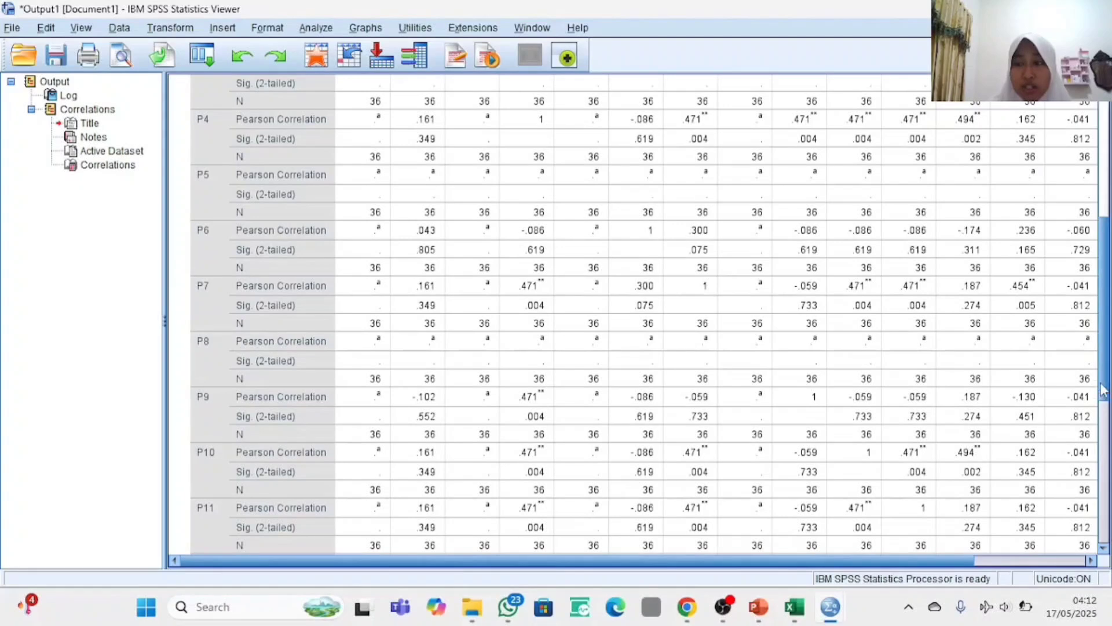
pyautogui.moveTo(1104, 390); pyautogui.dragTo(1103, 351)
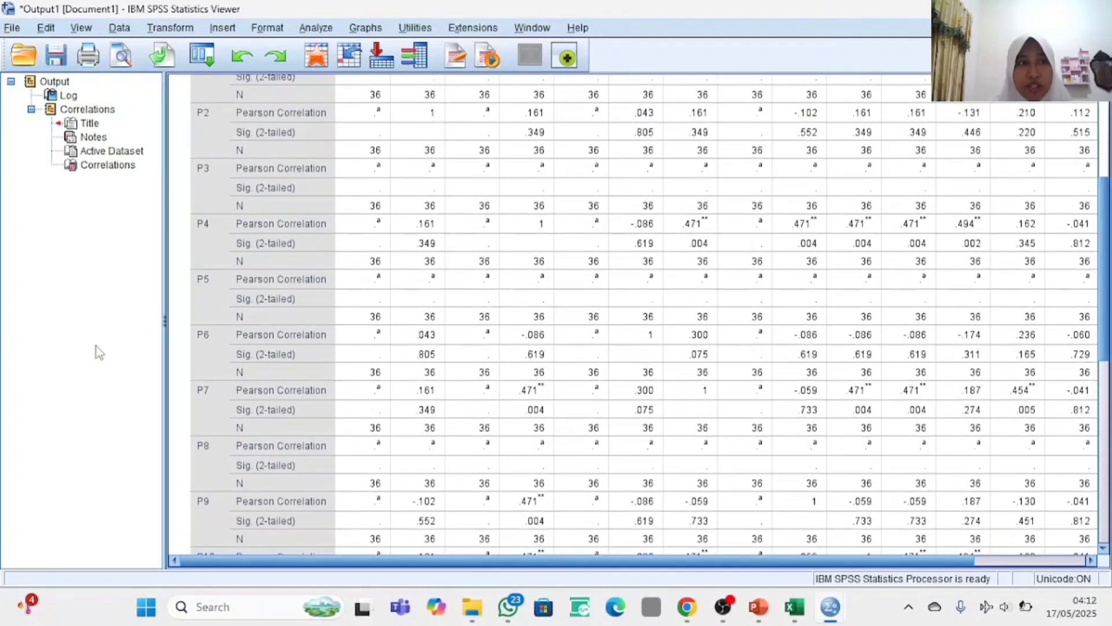
pyautogui.click(724, 604)
pyautogui.moveTo(829, 607)
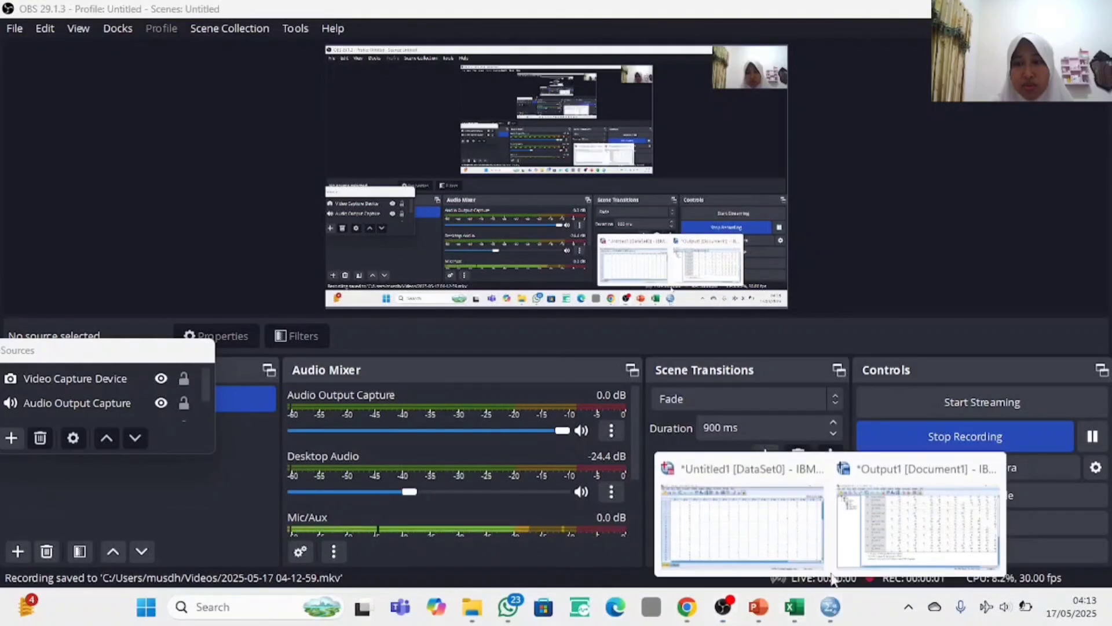
# - Switch to the SPSS Data Editor holding the questionnaire dataset and open the scale Reliability Analysis
pyautogui.click(788, 522)
pyautogui.press('Return')
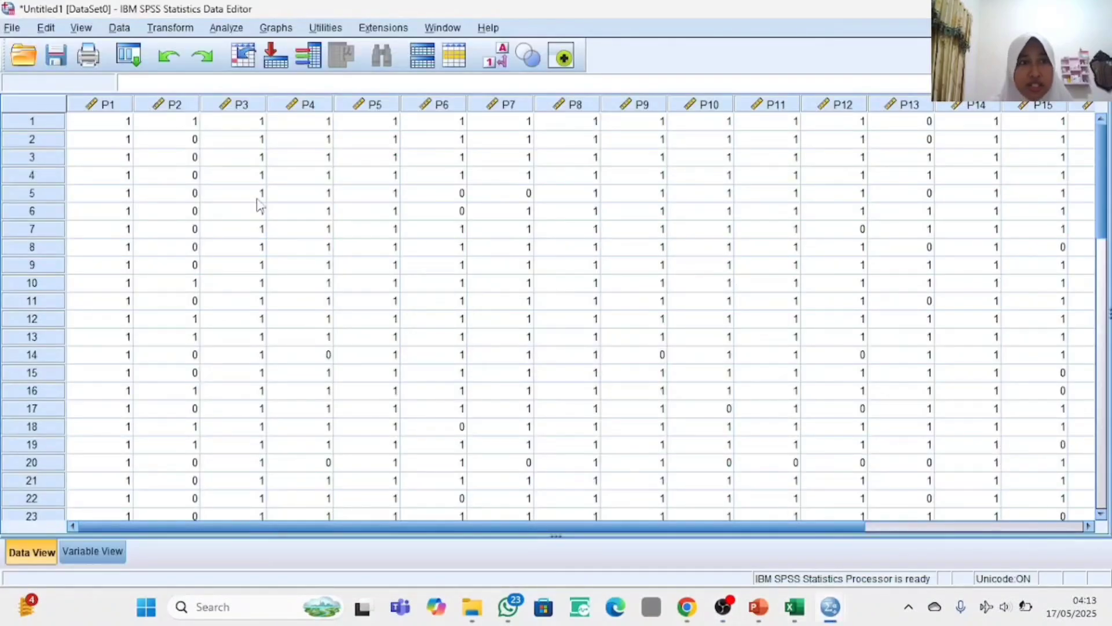
pyautogui.click(225, 29)
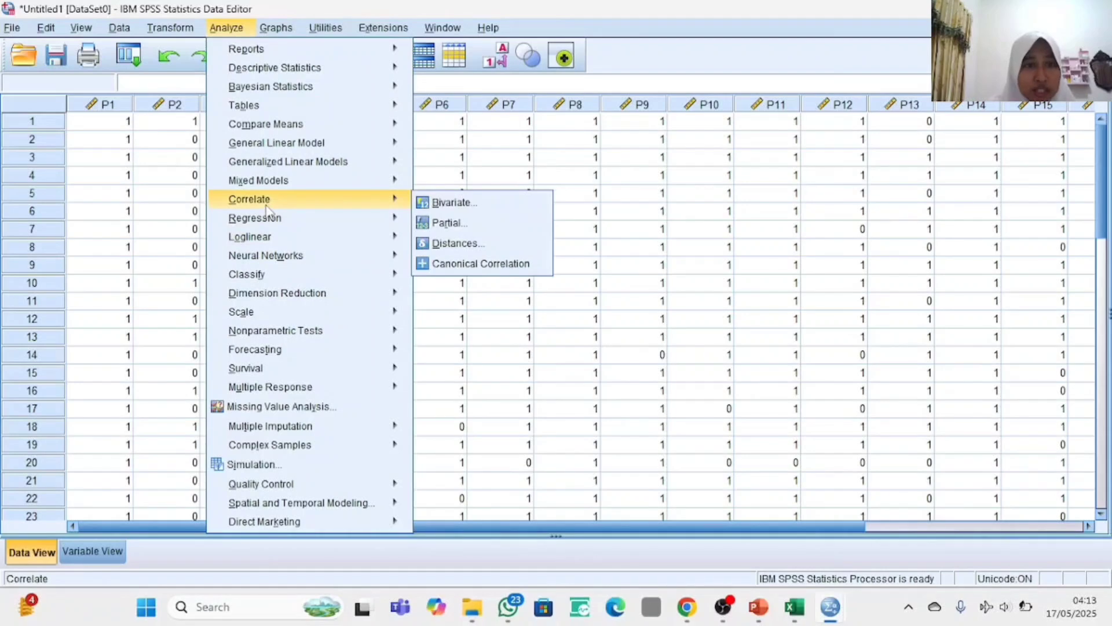
pyautogui.moveTo(385, 311)
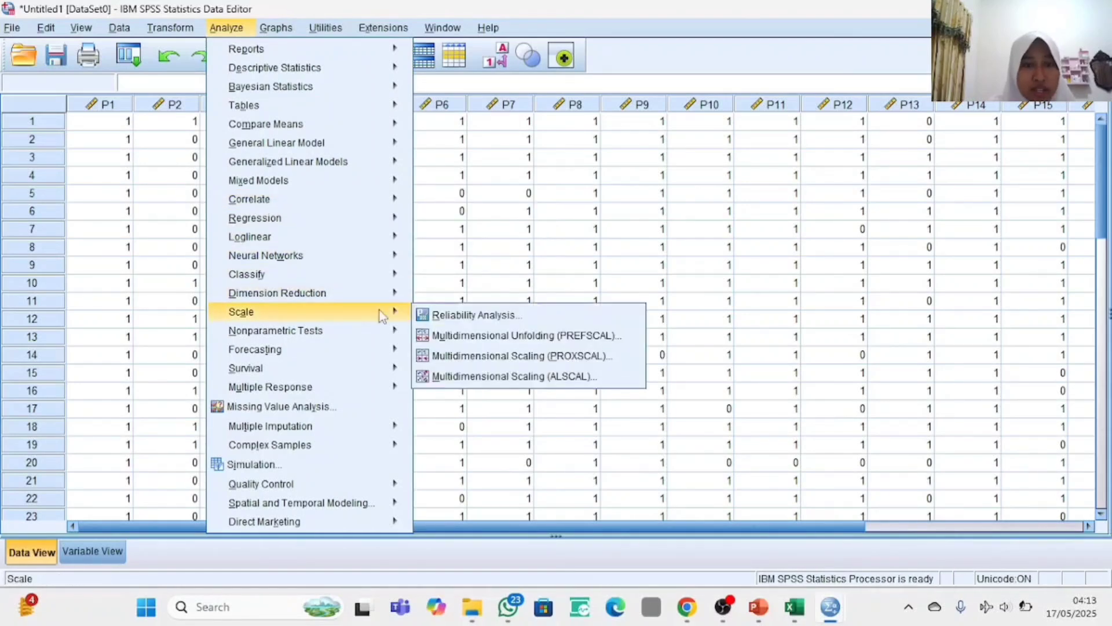
pyautogui.click(449, 318)
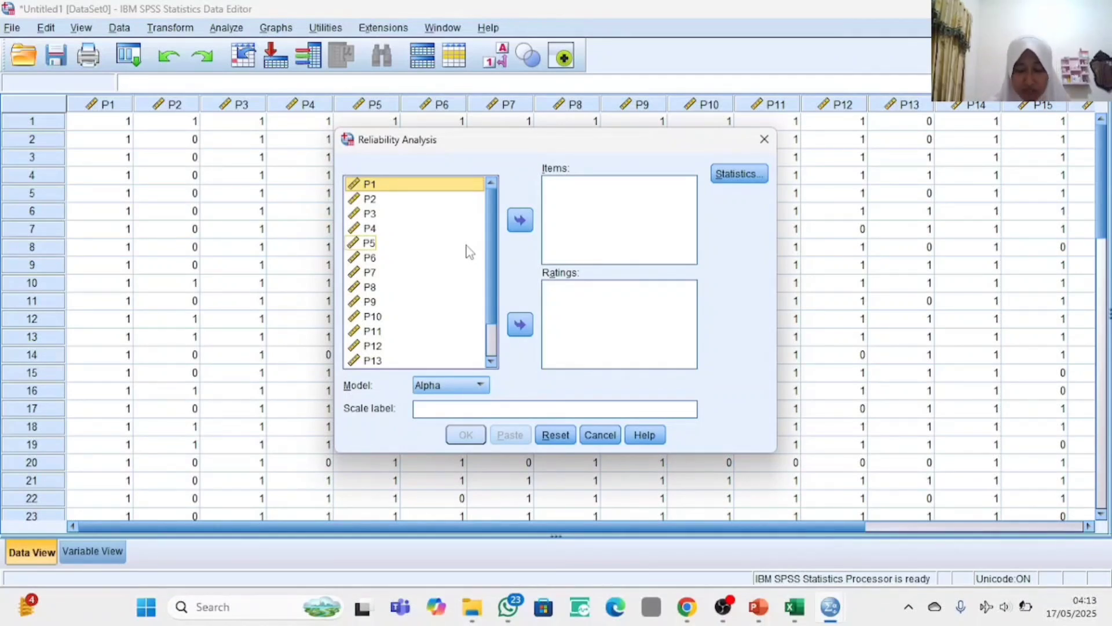
# - Run the reliability analysis with the Alpha model on items P2, P4, P7, P10, P11, P12 and P13
pyautogui.click(399, 200)
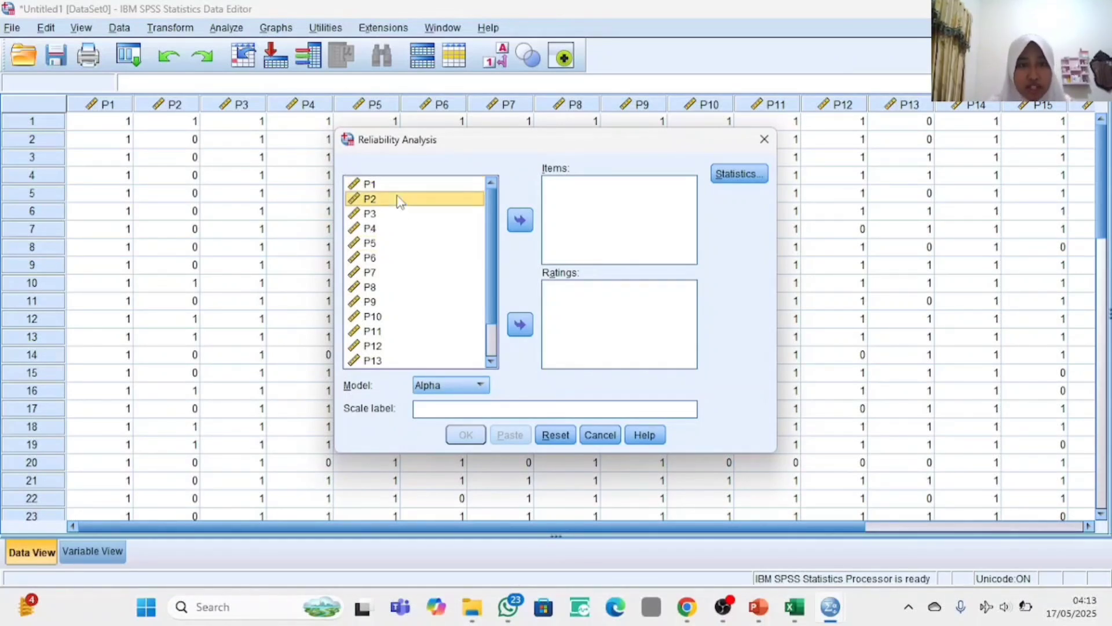
pyautogui.keyDown('ctrl'); pyautogui.click(371, 229); pyautogui.keyUp('ctrl')
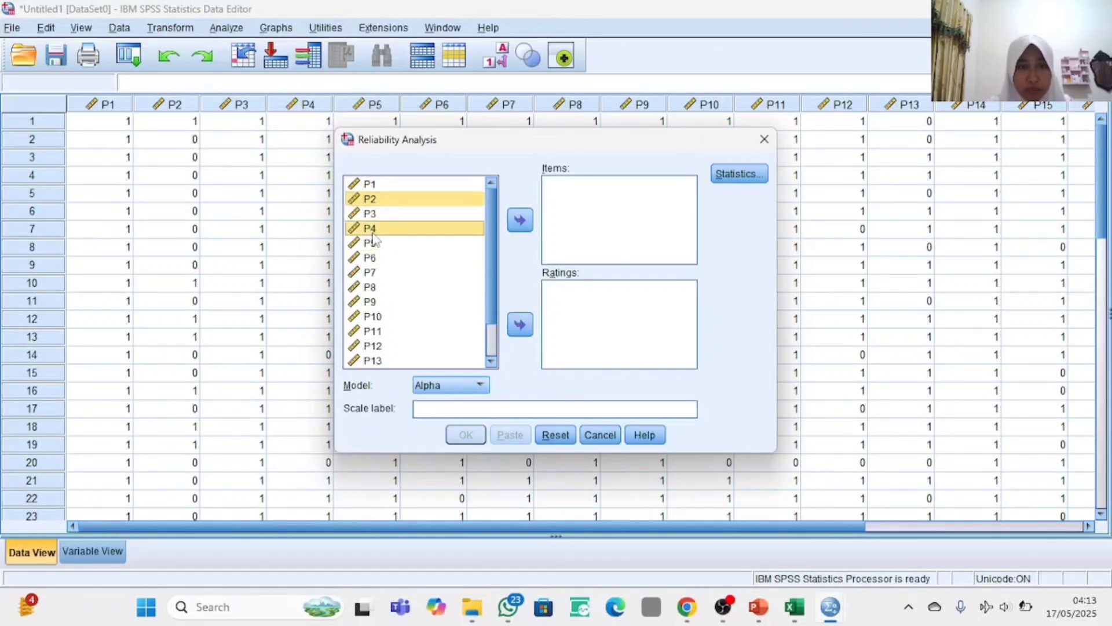
pyautogui.keyDown('ctrl'); pyautogui.click(380, 273); pyautogui.keyUp('ctrl')
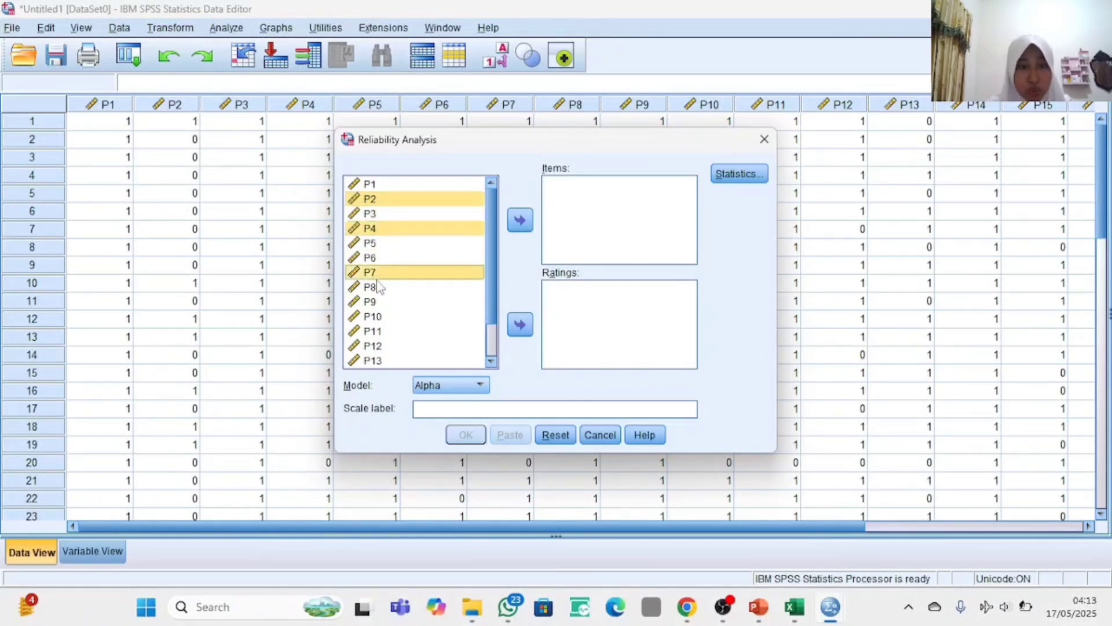
pyautogui.keyDown('ctrl'); pyautogui.click(373, 317); pyautogui.keyUp('ctrl')
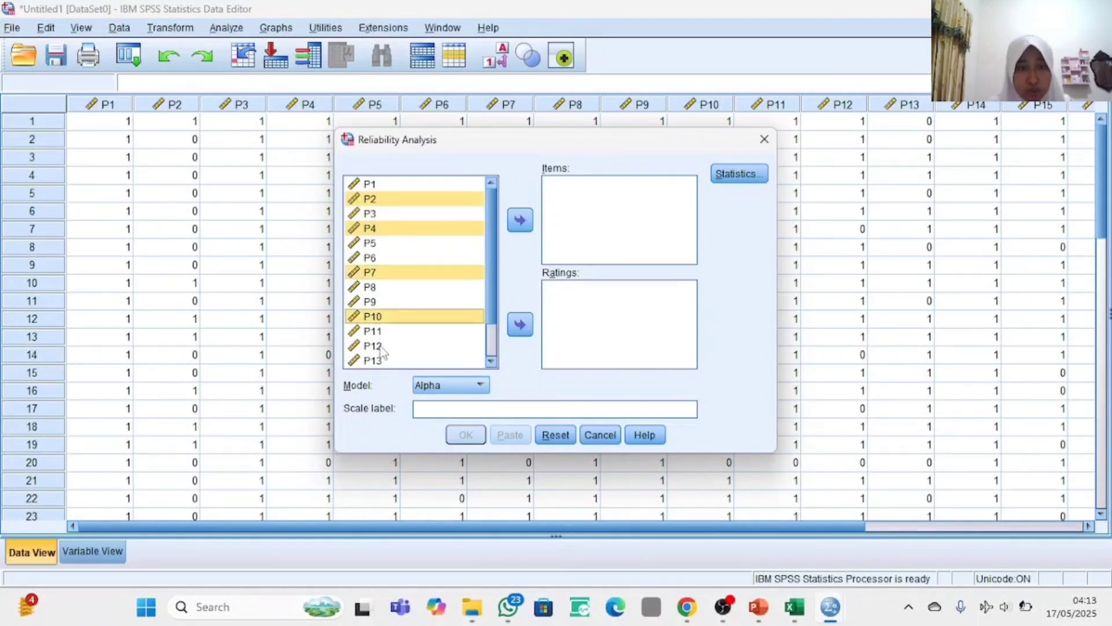
pyautogui.keyDown('ctrl'); pyautogui.click(387, 335); pyautogui.keyUp('ctrl')
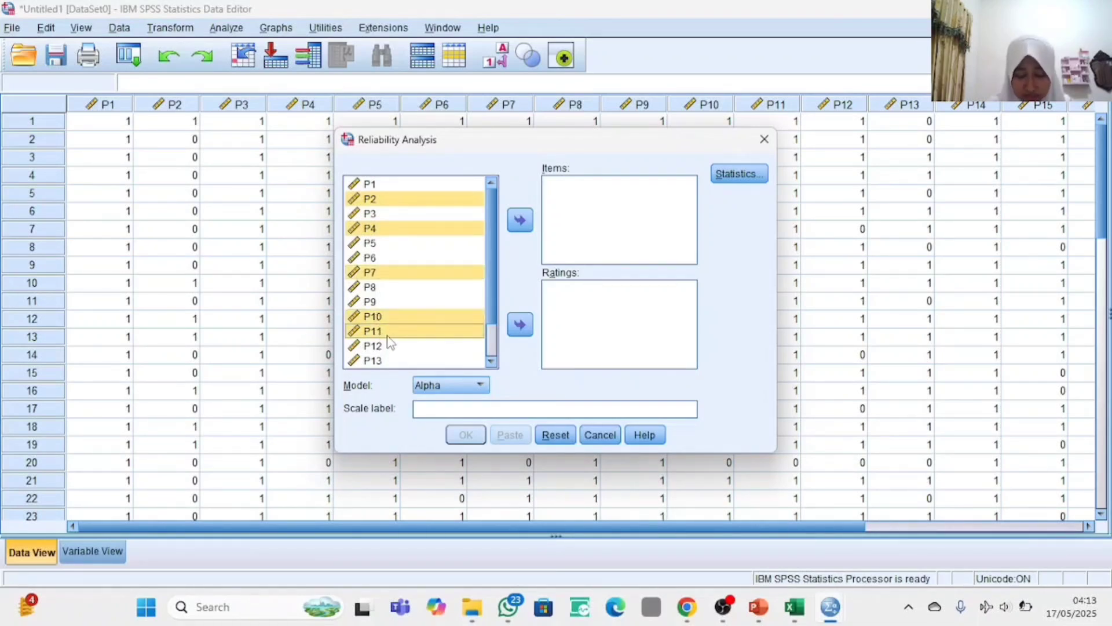
pyautogui.keyDown('ctrl'); pyautogui.click(392, 342); pyautogui.keyUp('ctrl')
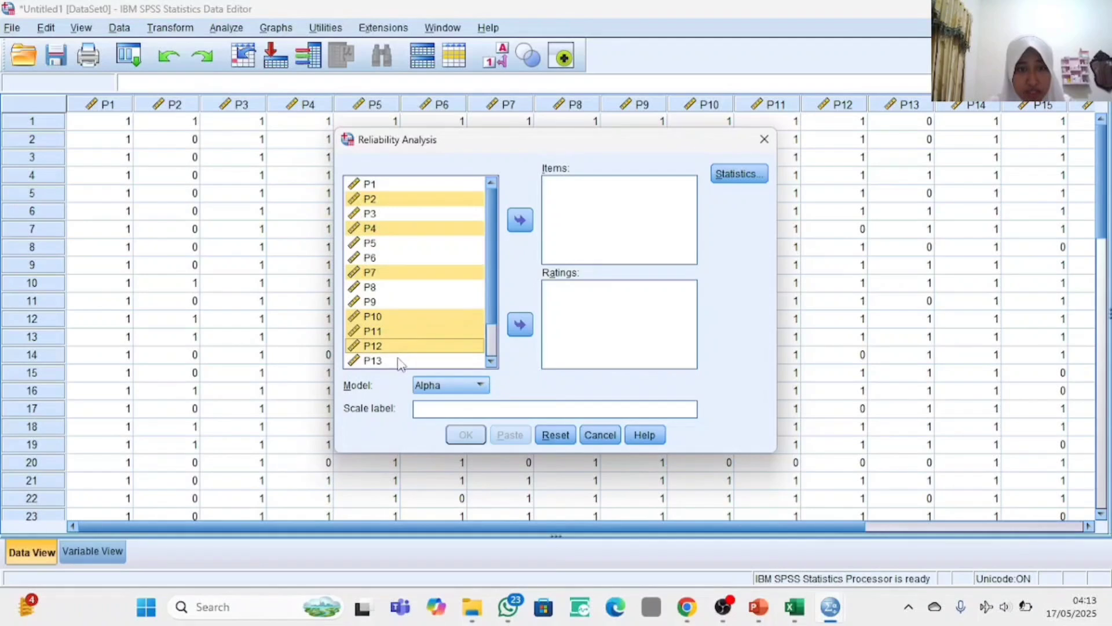
pyautogui.keyDown('ctrl'); pyautogui.click(400, 361); pyautogui.keyUp('ctrl')
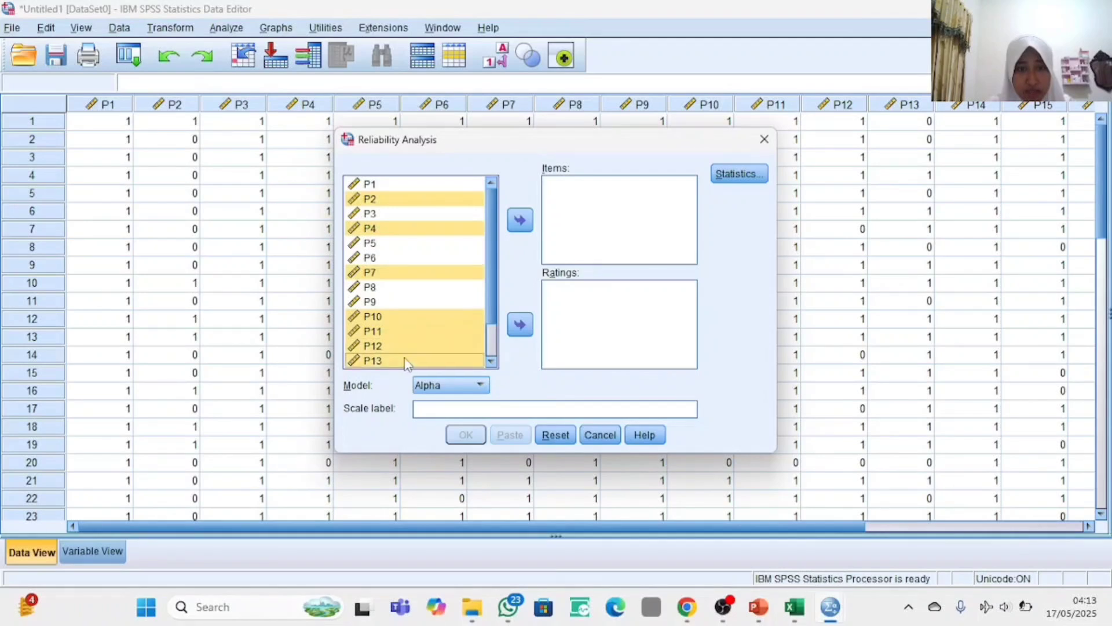
pyautogui.click(520, 222)
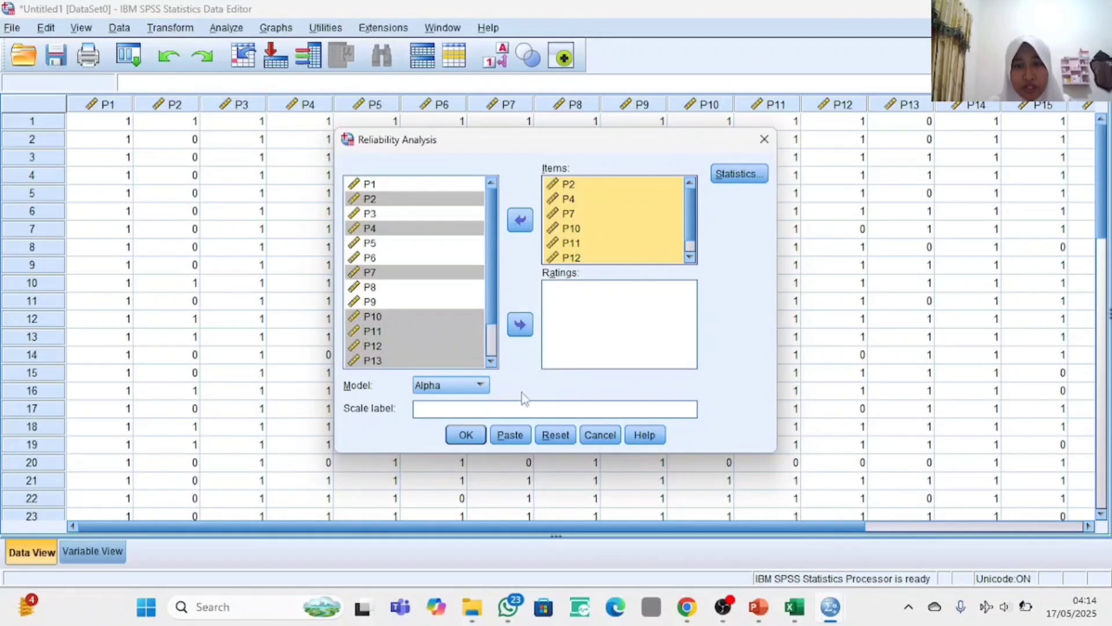
pyautogui.click(466, 435)
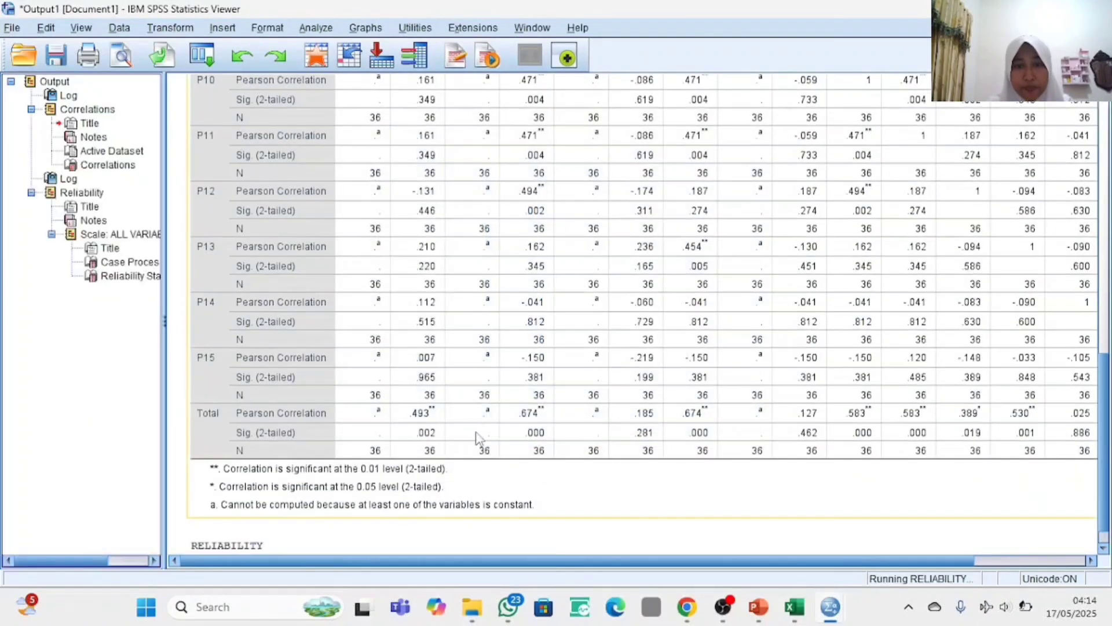